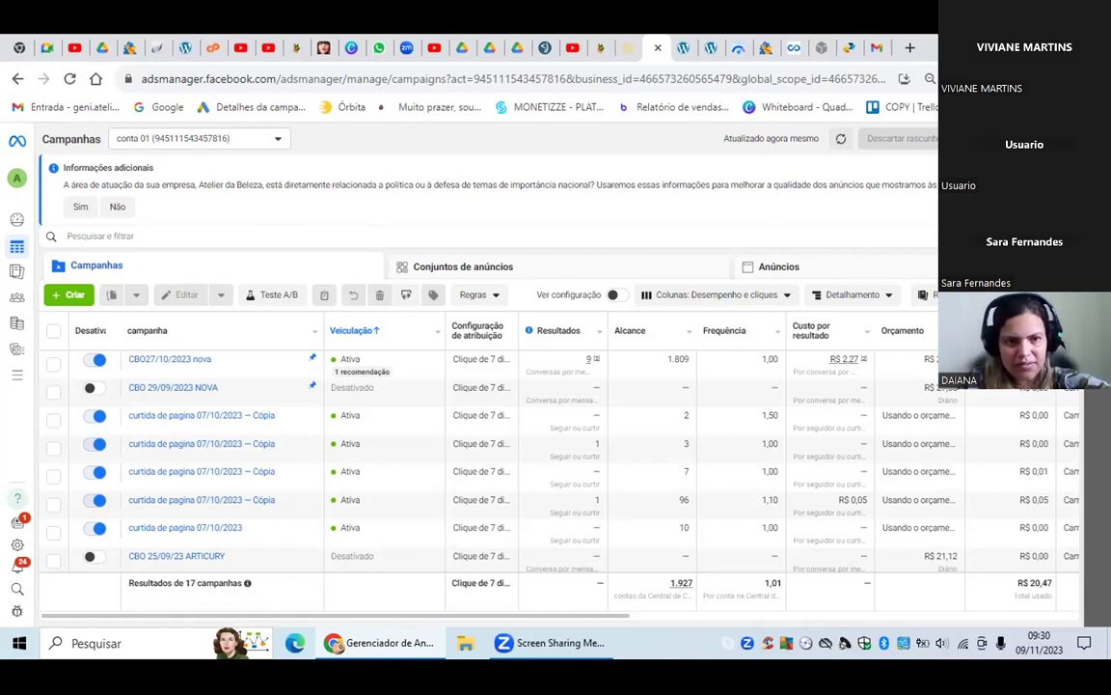
# Show only the ad sets of the campaign CBO27/10/2023 nova and review their performance metrics
pyautogui.click(454, 274)
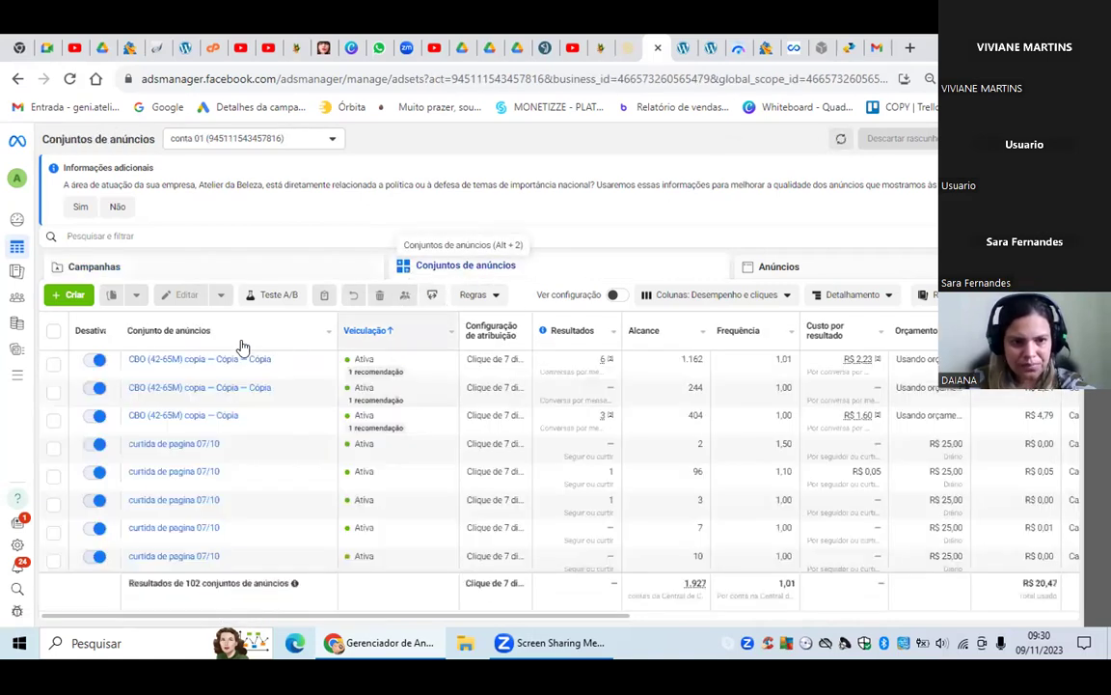
pyautogui.click(94, 272)
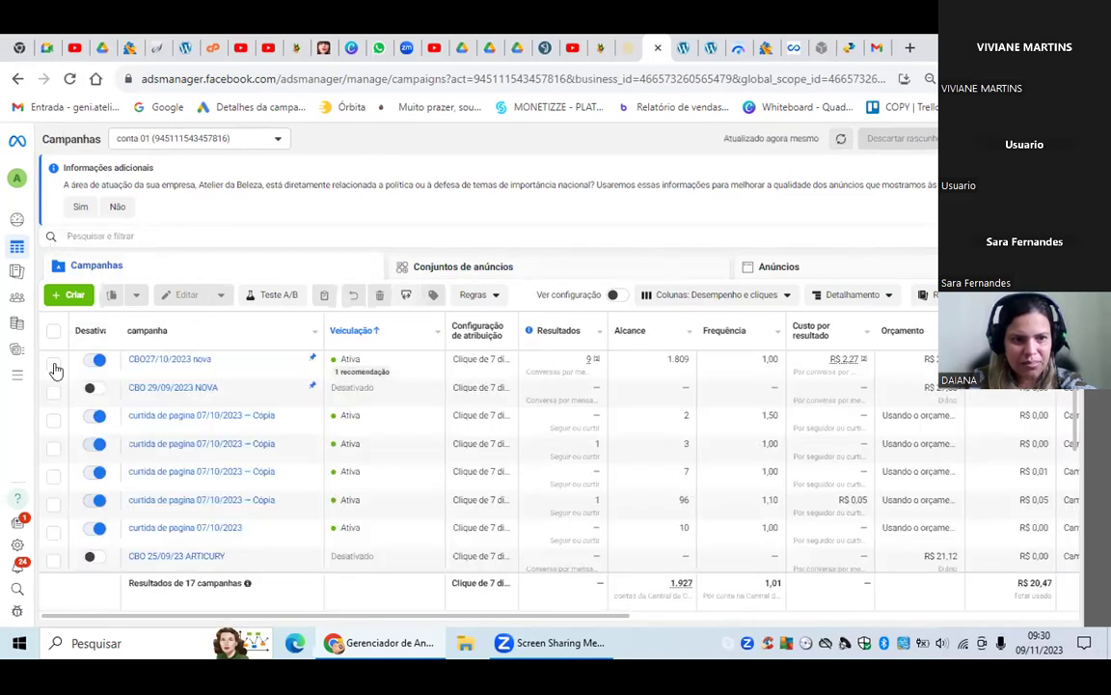
pyautogui.click(53, 365)
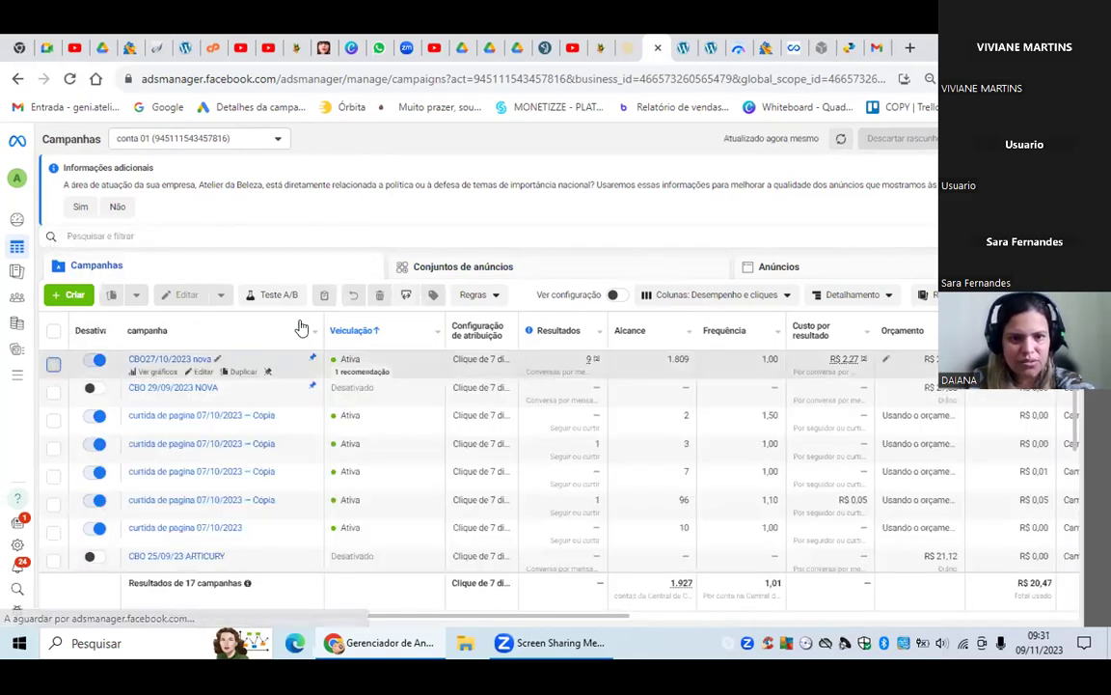
pyautogui.click(463, 269)
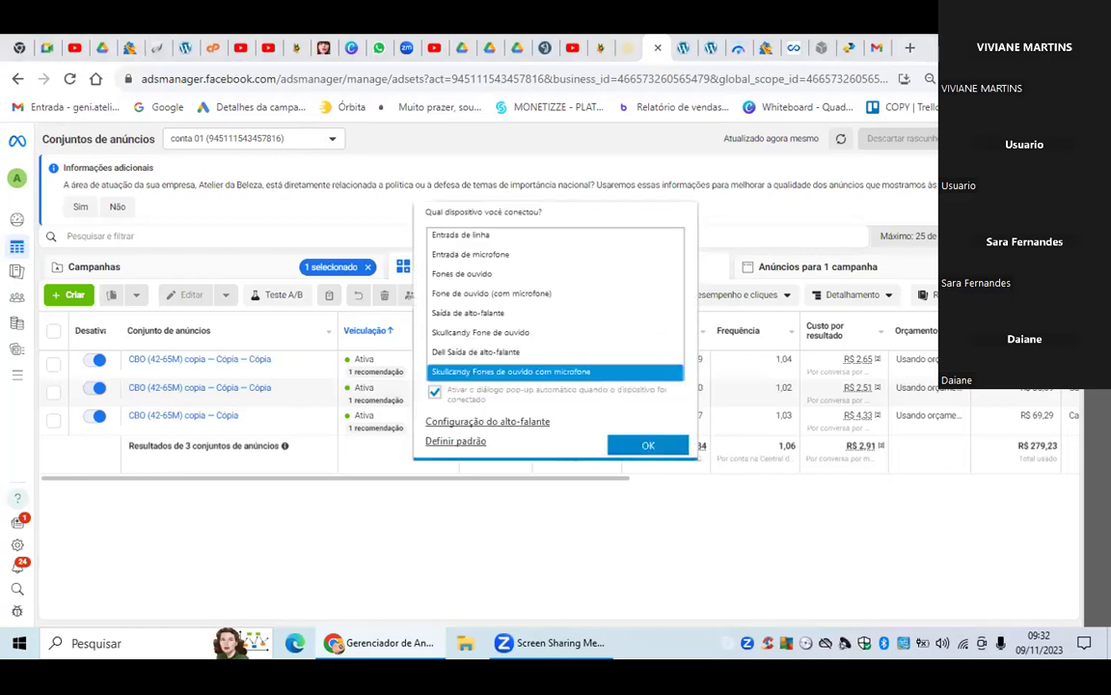
pyautogui.click(644, 446)
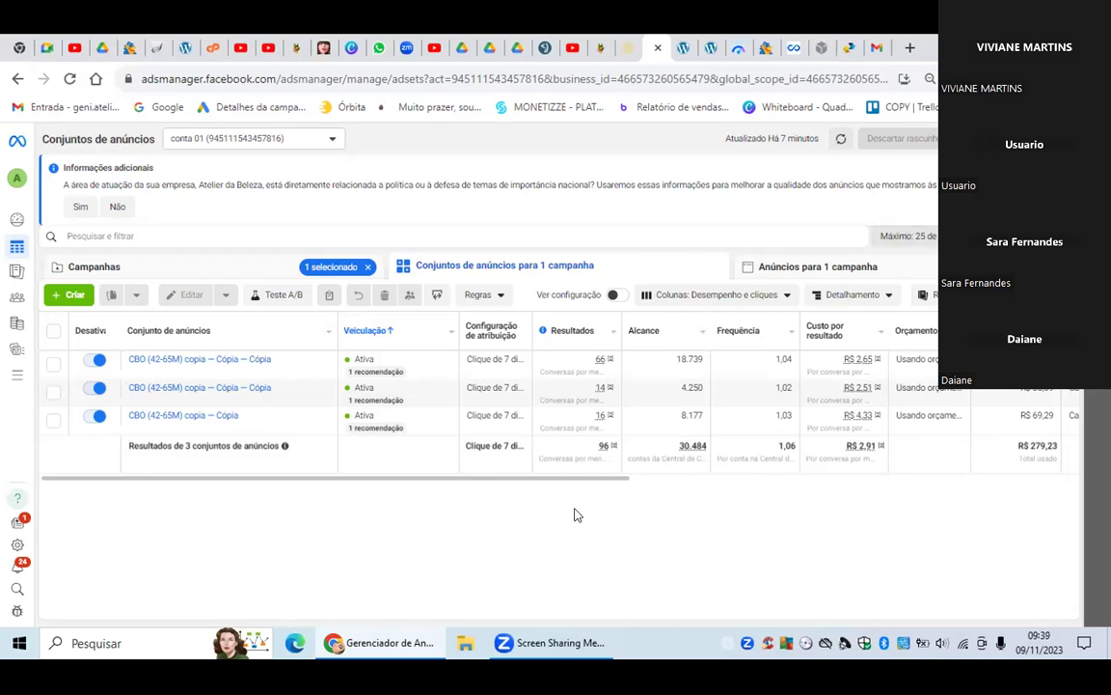
pyautogui.moveTo(575, 483); pyautogui.dragTo(1004, 508)
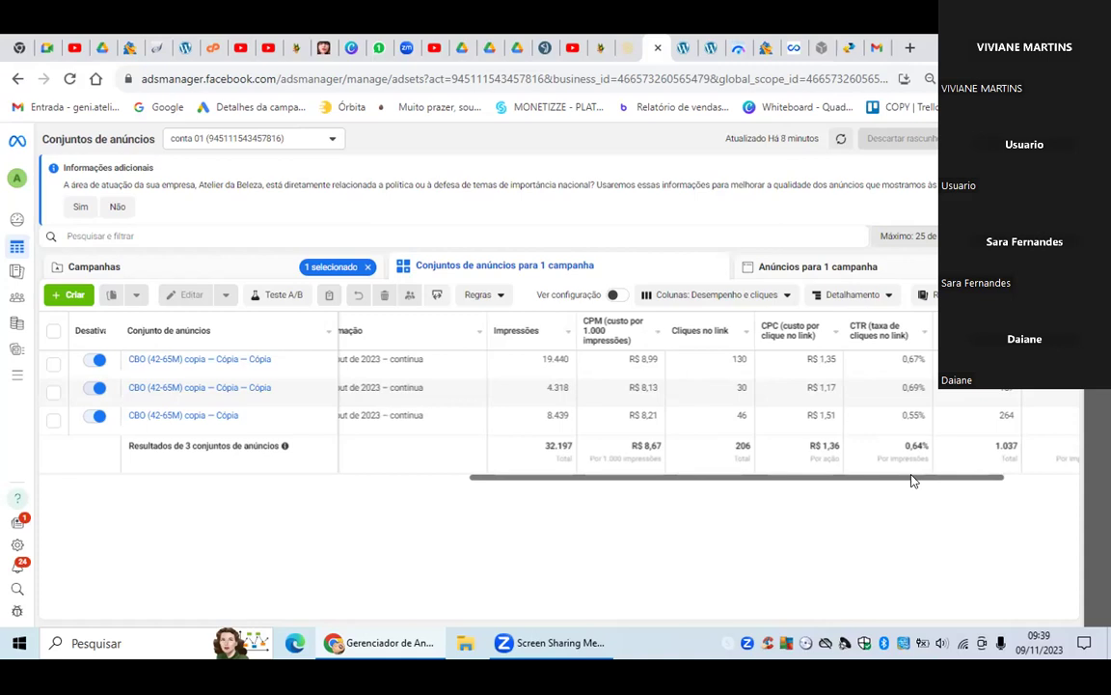
pyautogui.moveTo(913, 480); pyautogui.dragTo(565, 564)
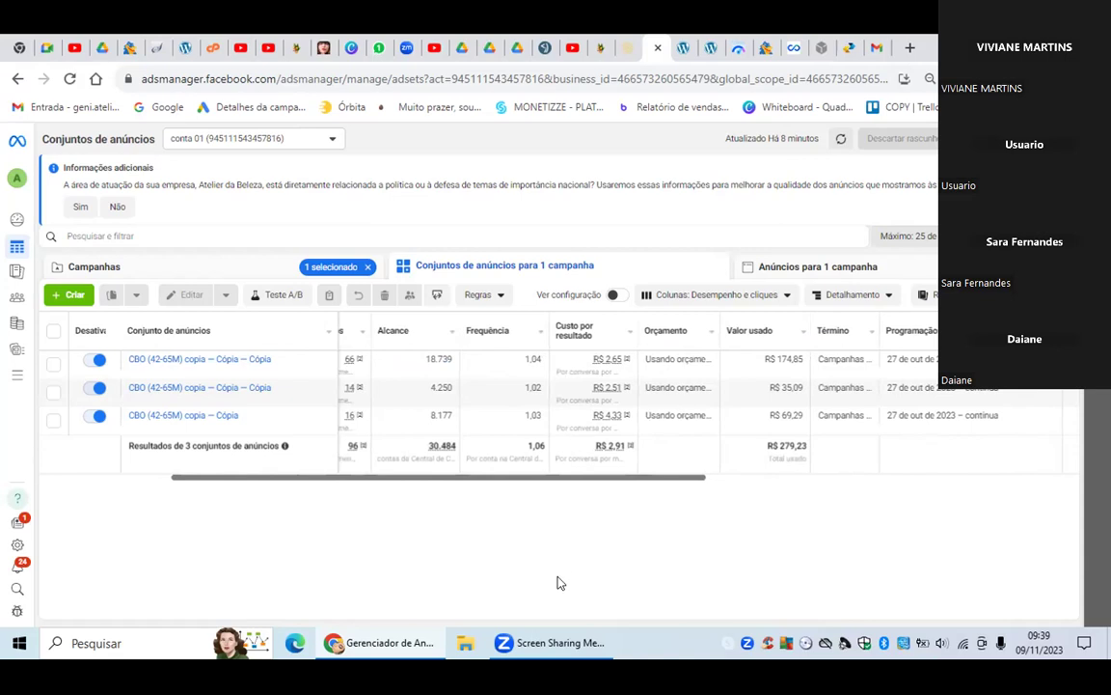
pyautogui.moveTo(554, 483); pyautogui.dragTo(397, 483)
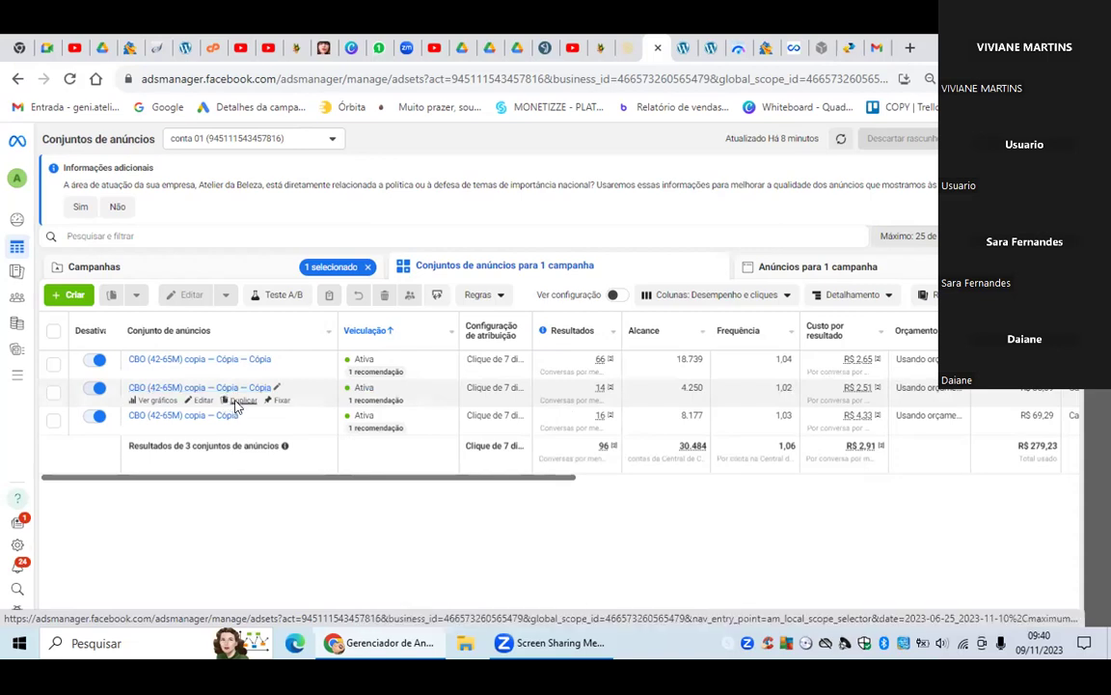
# Duplicate the second CBO (42-65M) ad set once into a new campaign named "cbo nova dia 10/11"
pyautogui.click(235, 402)
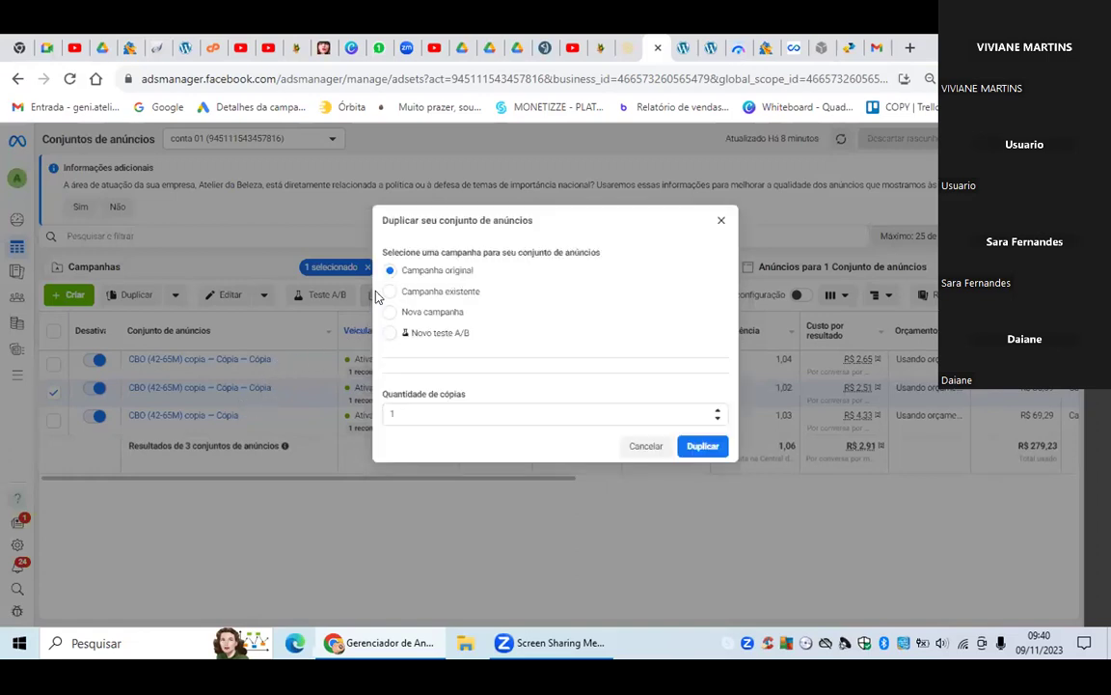
pyautogui.click(388, 312)
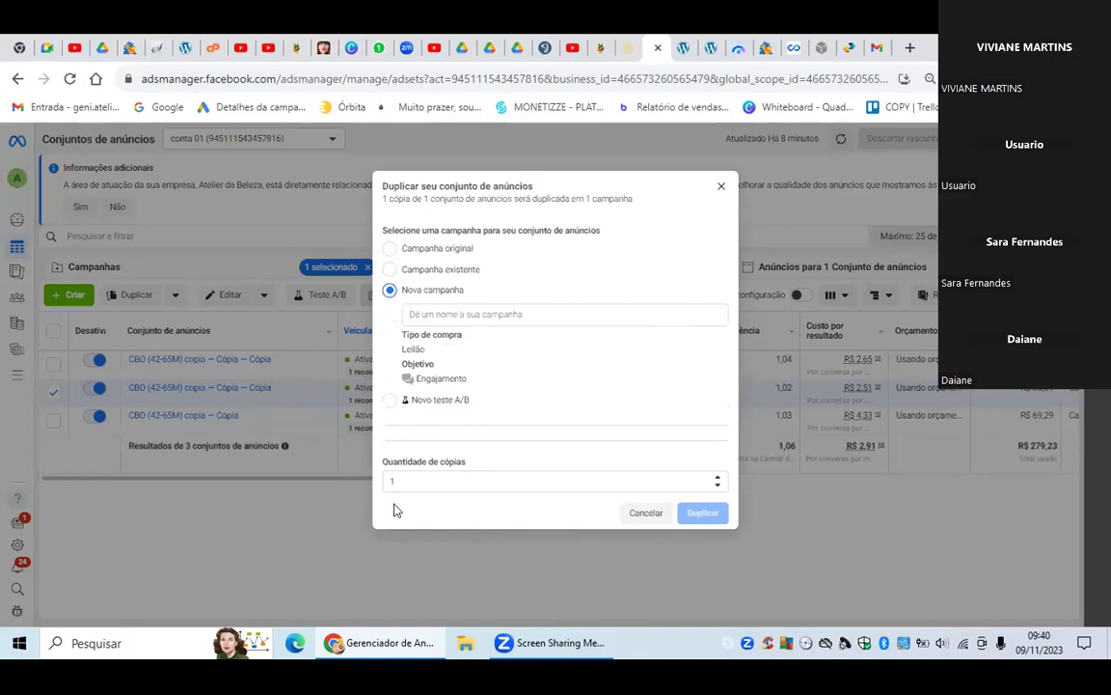
pyautogui.click(449, 313)
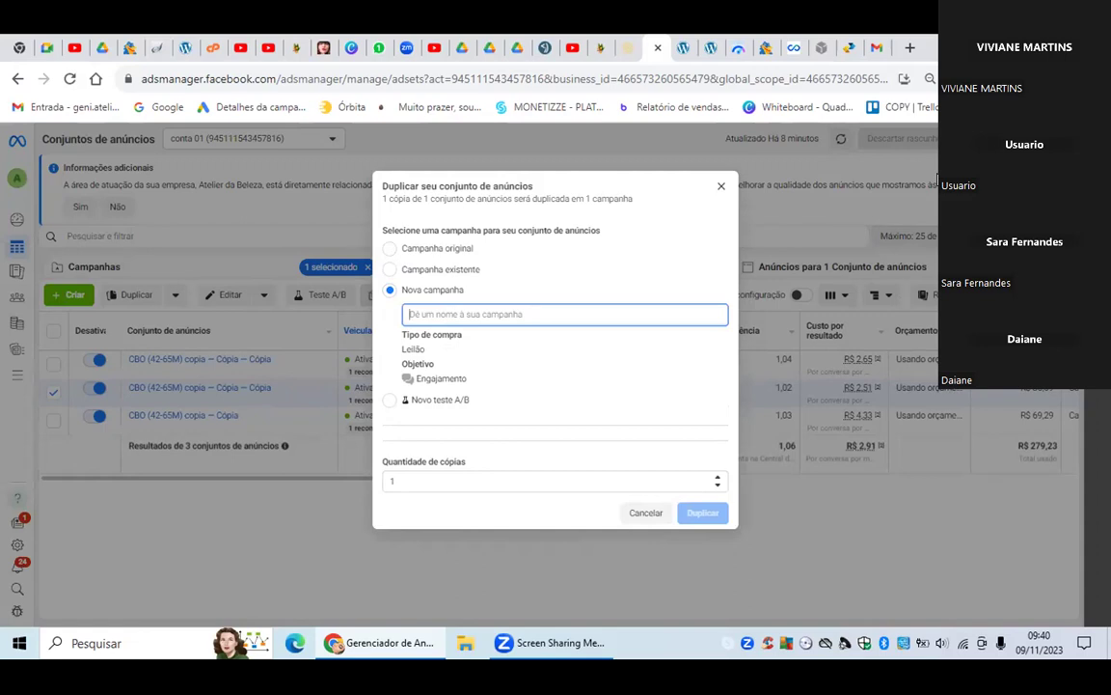
pyautogui.write('c')
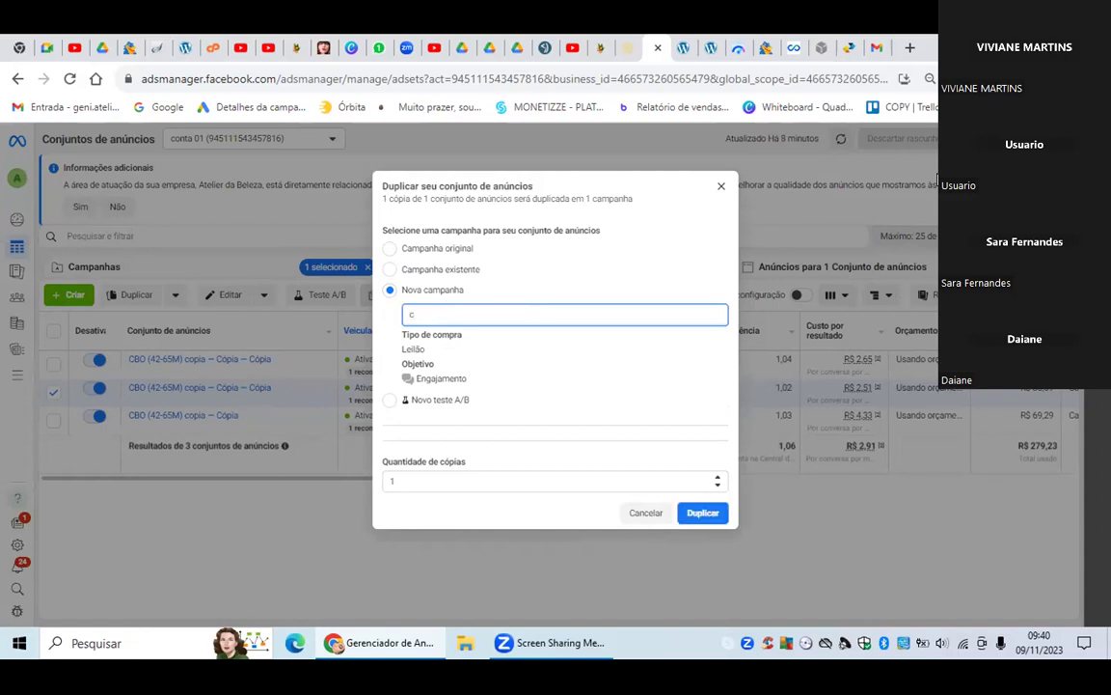
pyautogui.write('bo')
pyautogui.write(' rova')
pyautogui.write(' dia')
pyautogui.write(' 10/')
pyautogui.write('11')
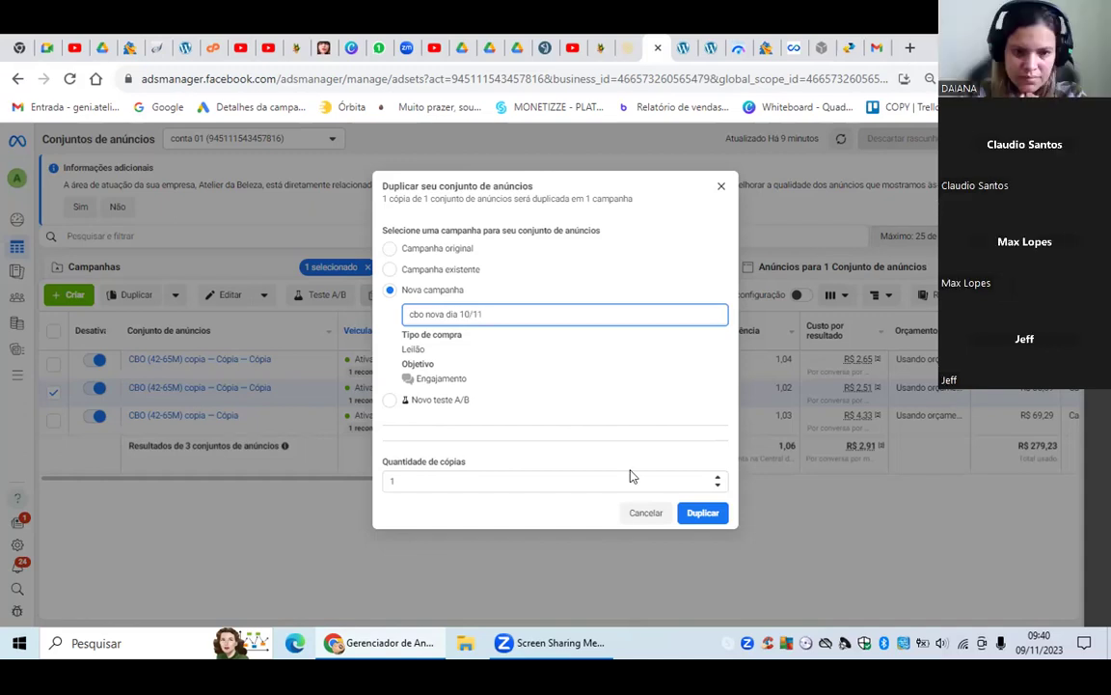
pyautogui.click(702, 513)
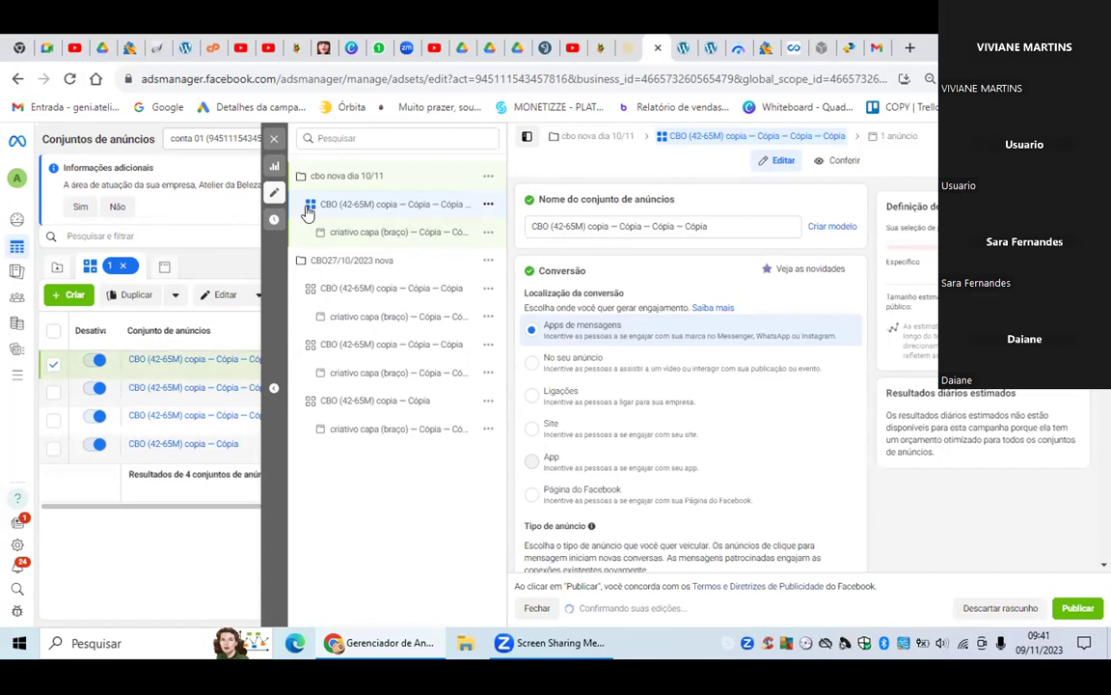
# Set the daily budget of the campaign cbo nova dia 10/11 to R$ 15,10
pyautogui.click(332, 182)
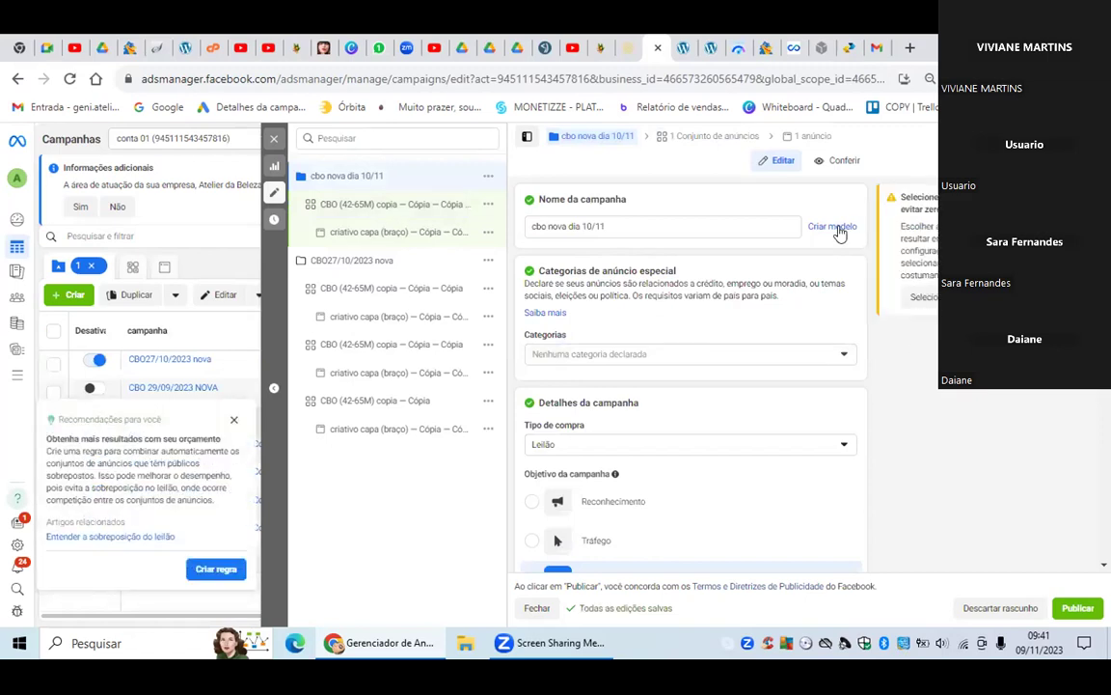
pyautogui.scroll(-7, 690, 376)
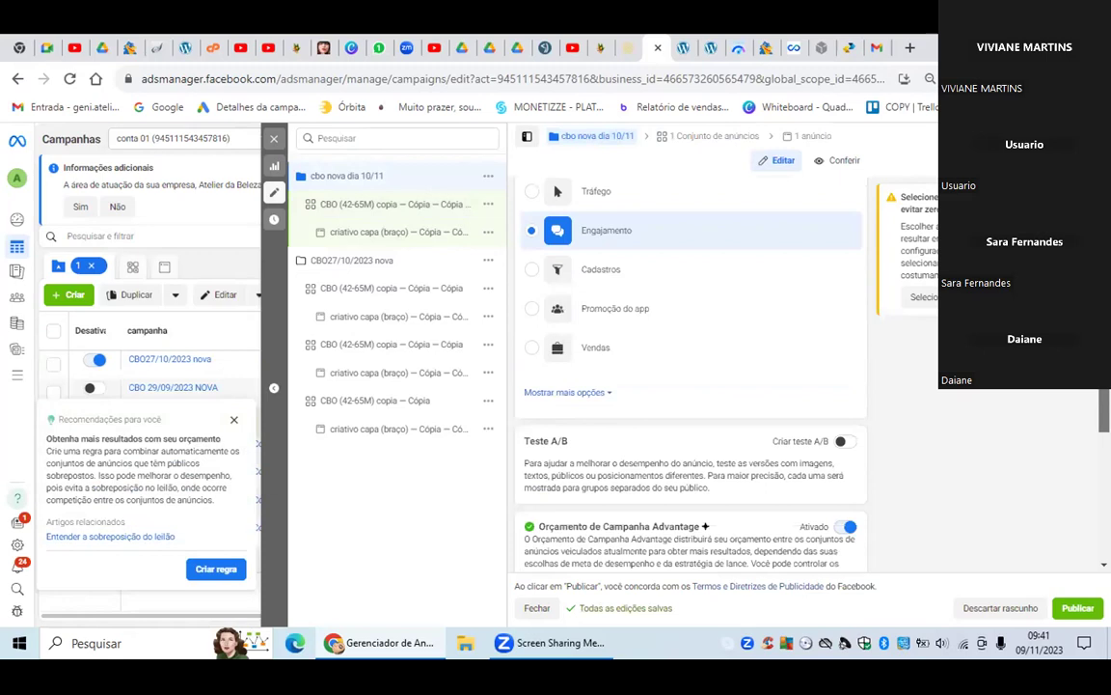
pyautogui.scroll(-1, 690, 376)
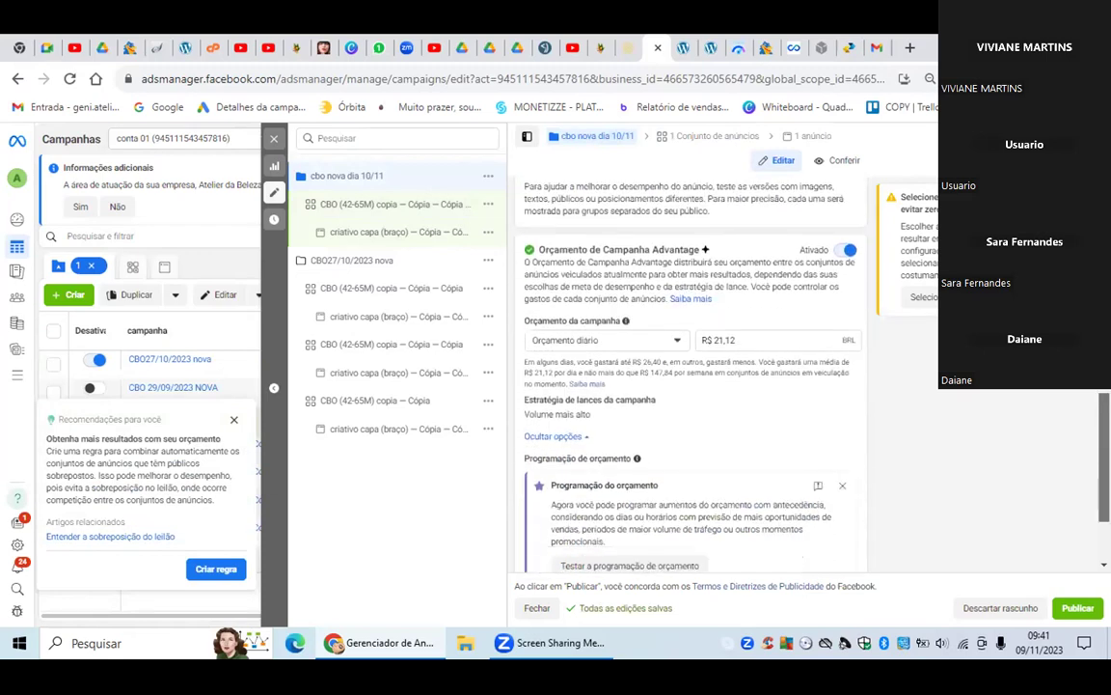
pyautogui.scroll(-1, 689, 376)
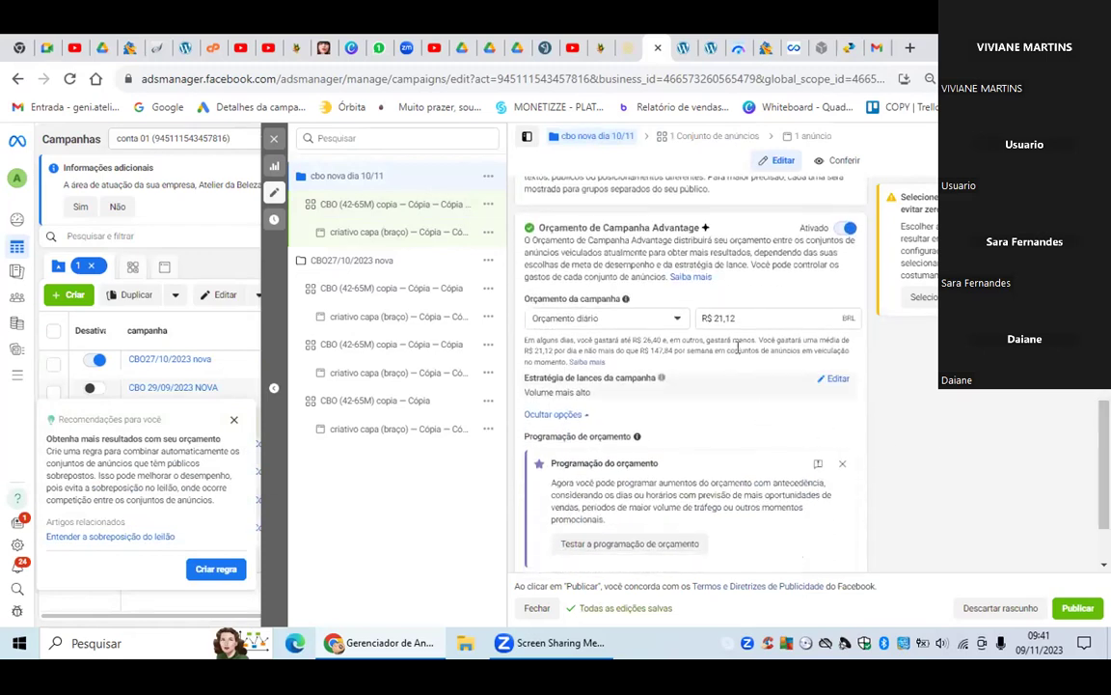
pyautogui.moveTo(731, 315); pyautogui.dragTo(714, 316)
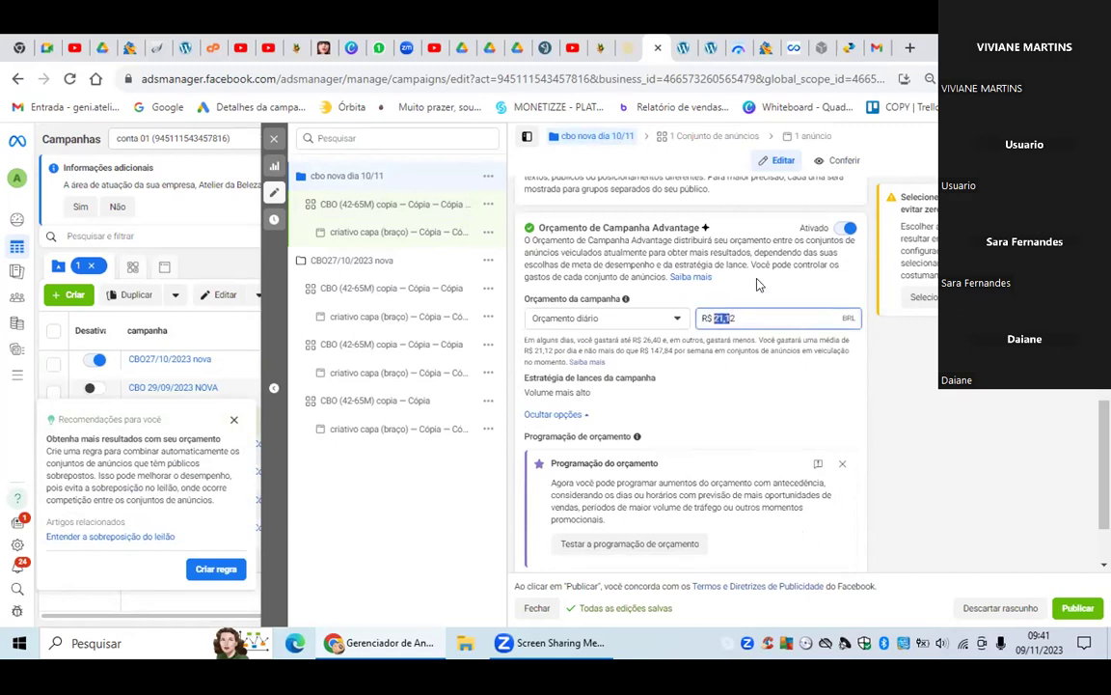
pyautogui.press('BackSpace')
pyautogui.press('BackSpace')
pyautogui.write('15')
pyautogui.write('10')
pyautogui.press('BackSpace')
pyautogui.press('BackSpace')
pyautogui.write(',10')
pyautogui.press('Tab')
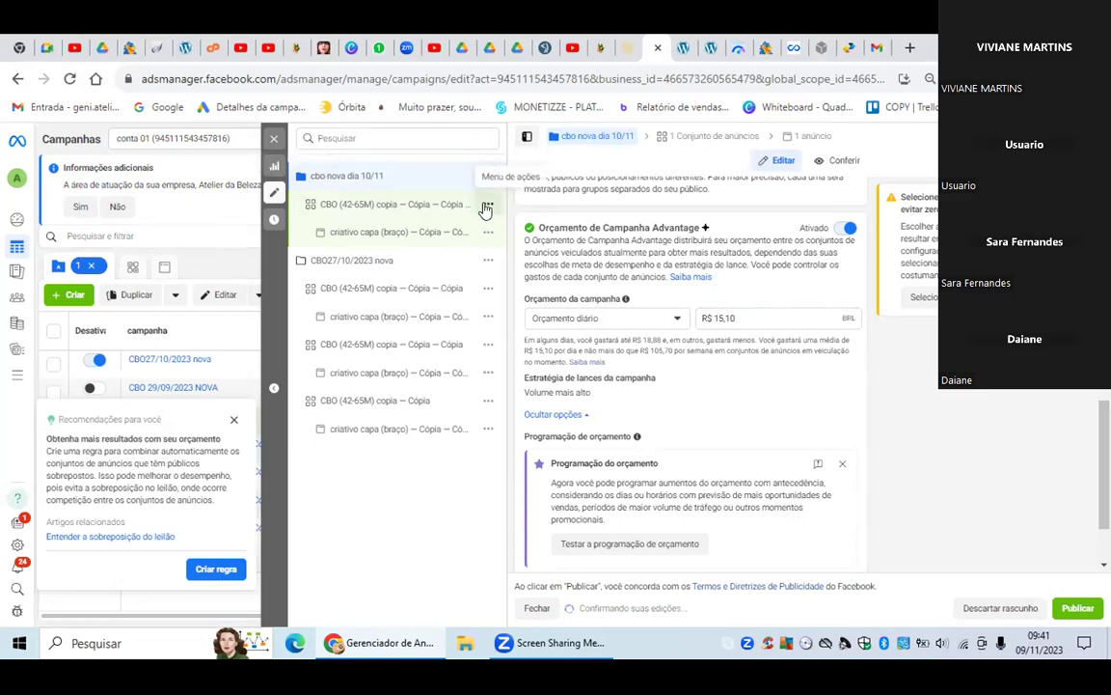
# Schedule the duplicated ad set in cbo nova dia 10/11 to start on 10/11/2023 at 00:00
pyautogui.click(376, 206)
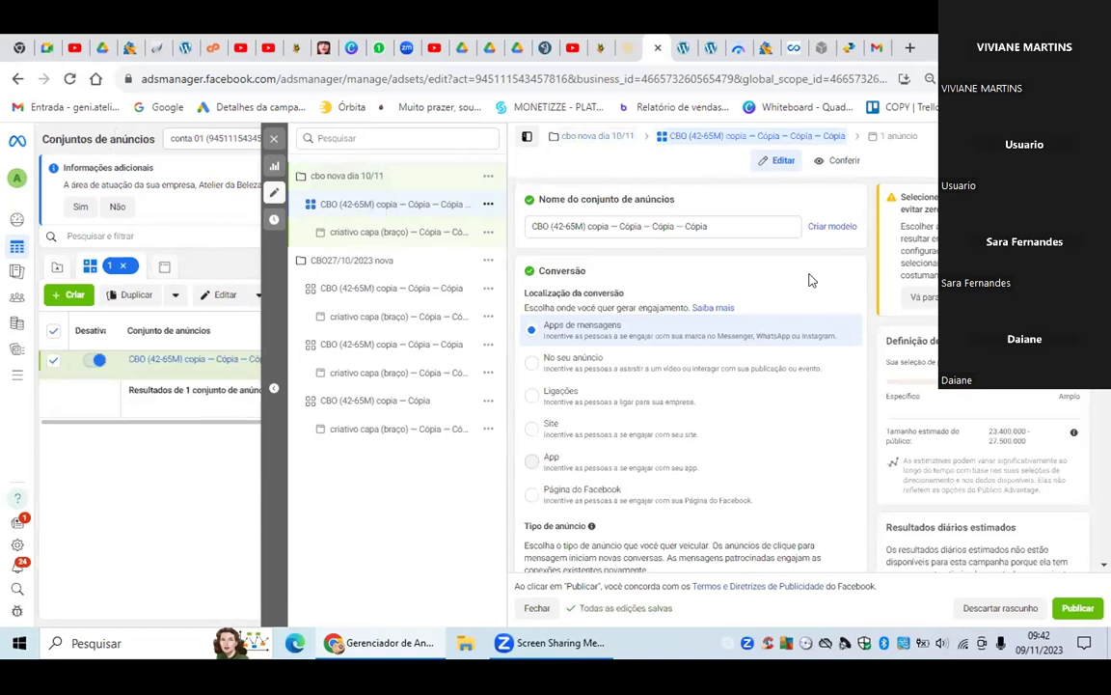
pyautogui.scroll(-10, 689, 386)
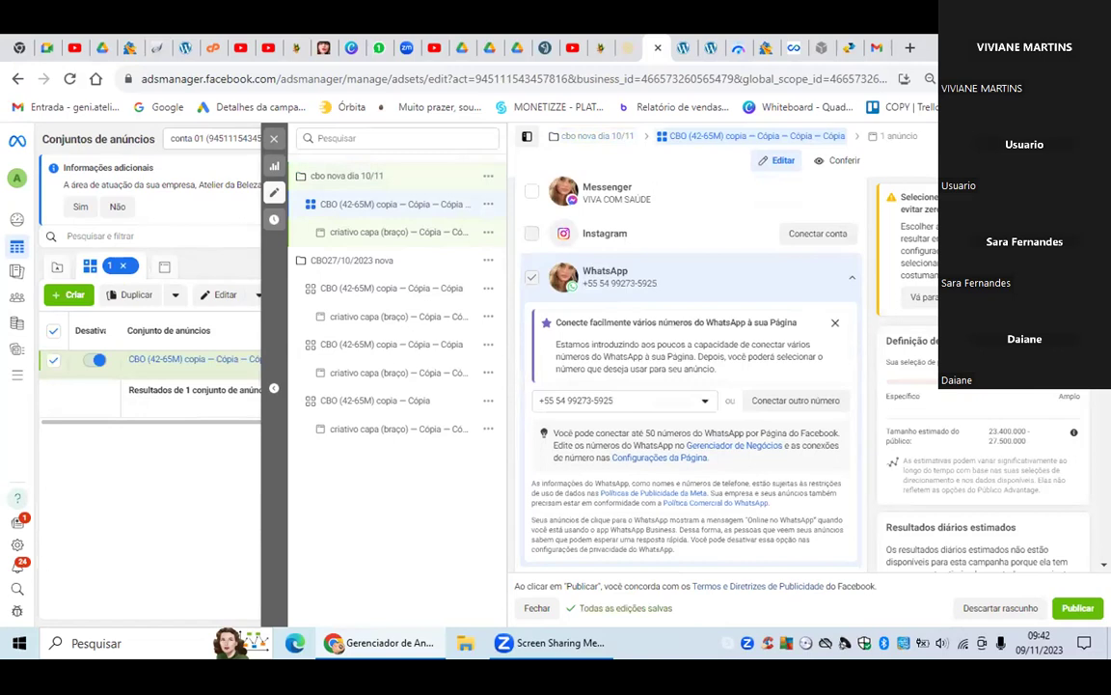
pyautogui.scroll(-5, 690, 366)
pyautogui.scroll(-5, 712, 278)
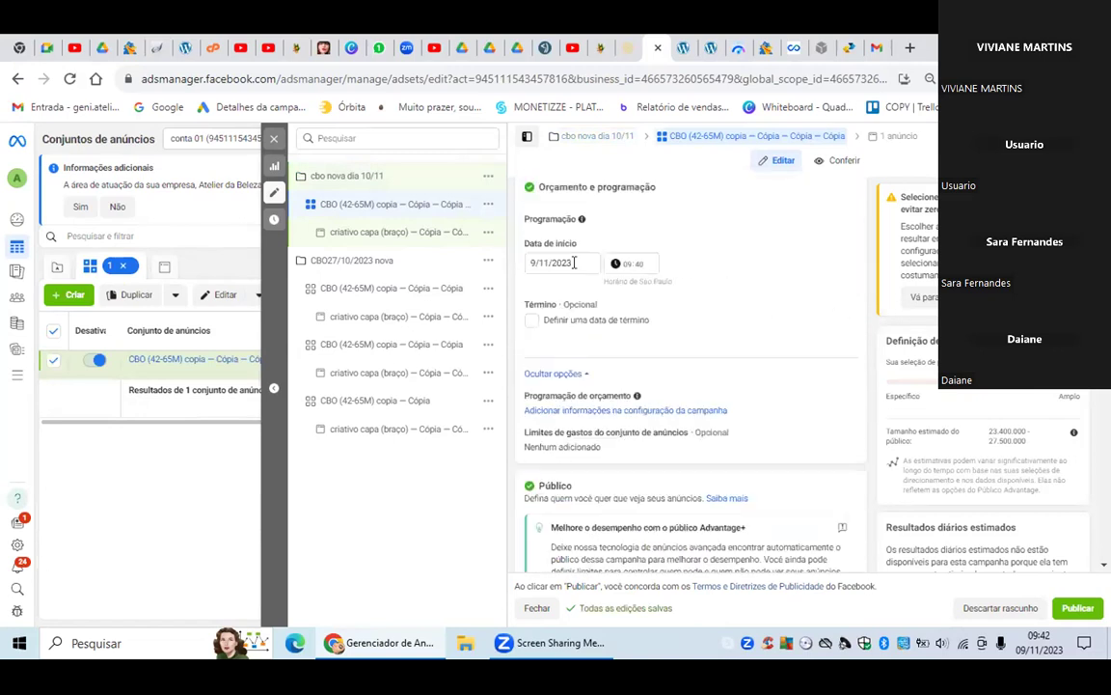
pyautogui.click(573, 262)
pyautogui.click(618, 339)
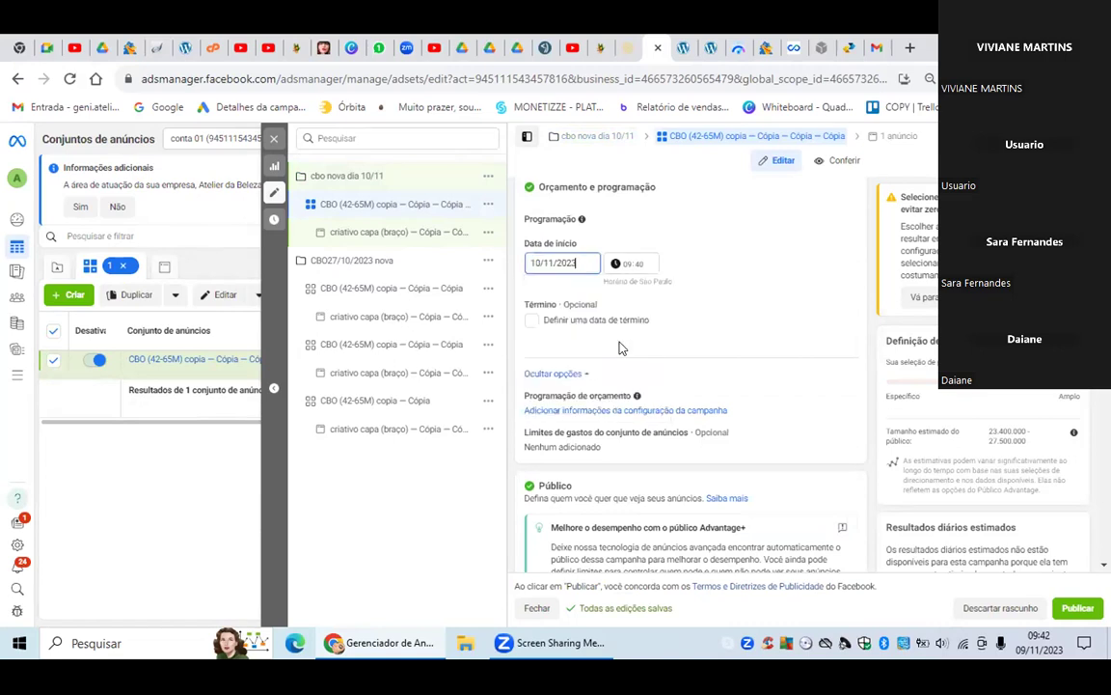
pyautogui.click(647, 260)
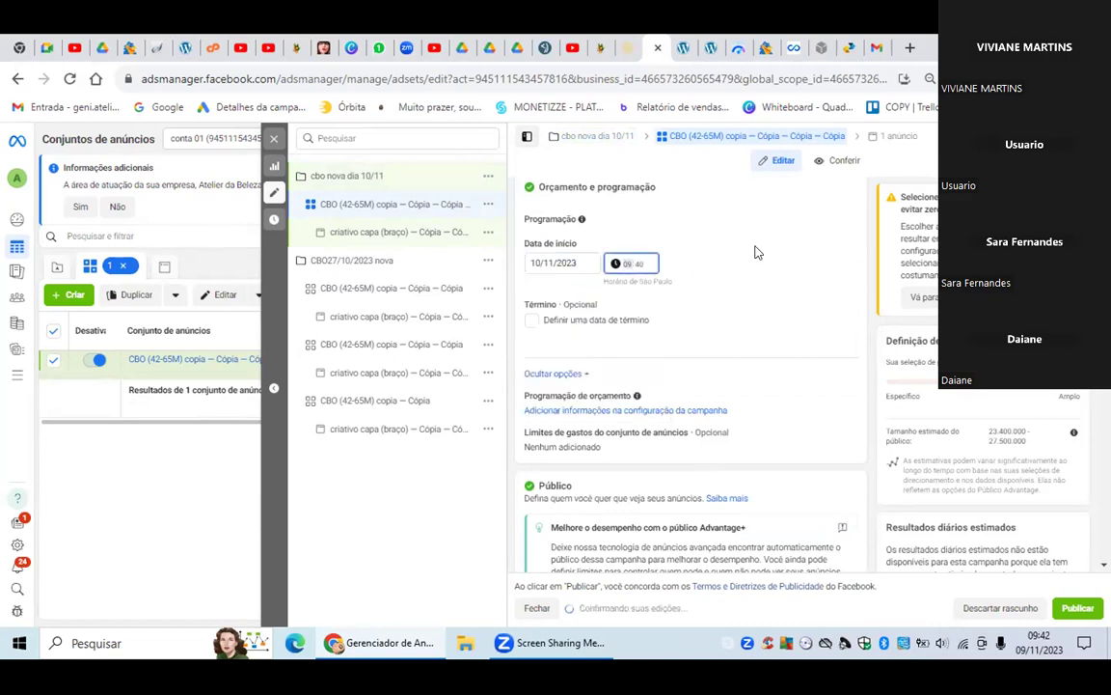
pyautogui.write('0')
pyautogui.click(643, 275)
pyautogui.click(641, 269)
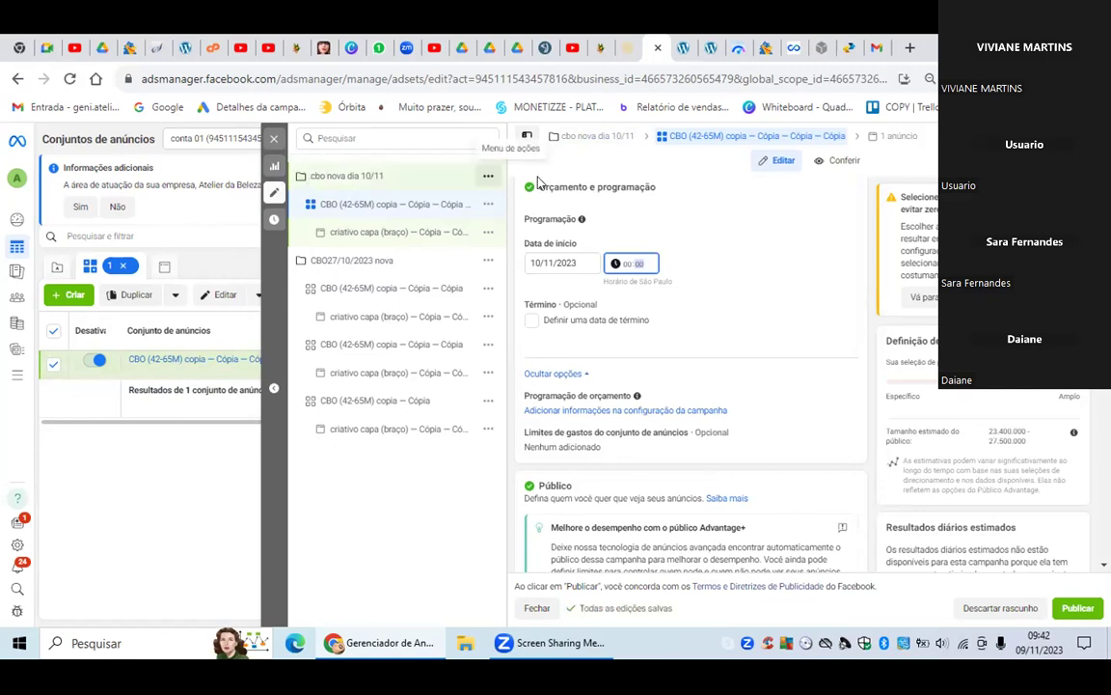
# Duplicate the campaign cbo nova dia 10/11 as two copies and publish the draft copies
pyautogui.click(483, 181)
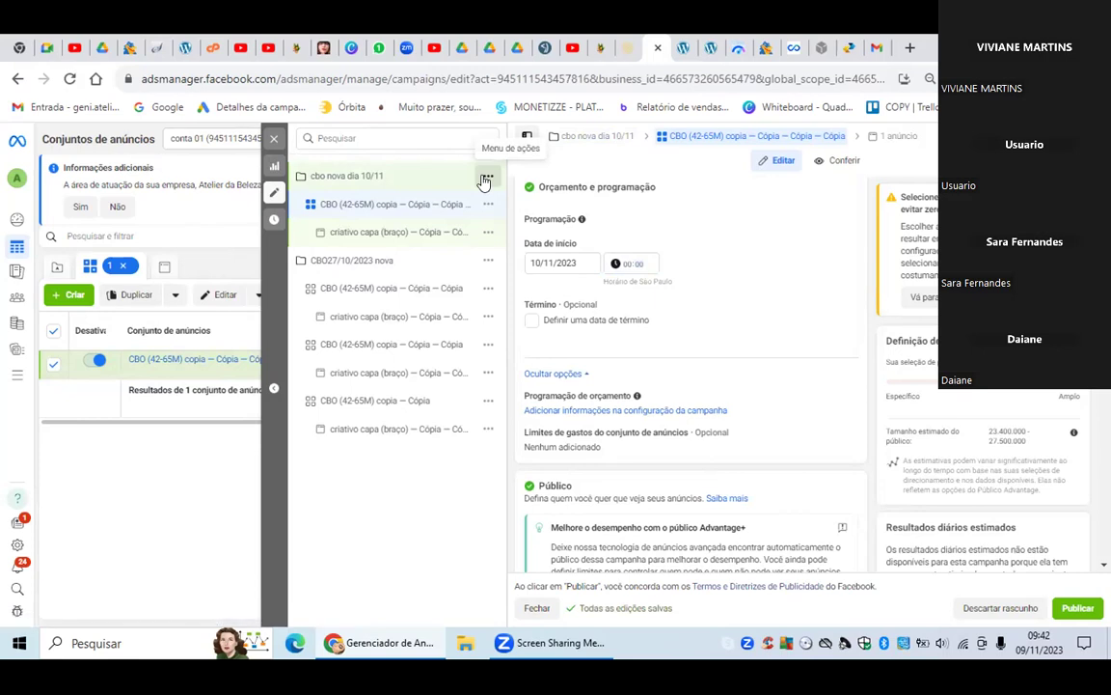
pyautogui.click(485, 178)
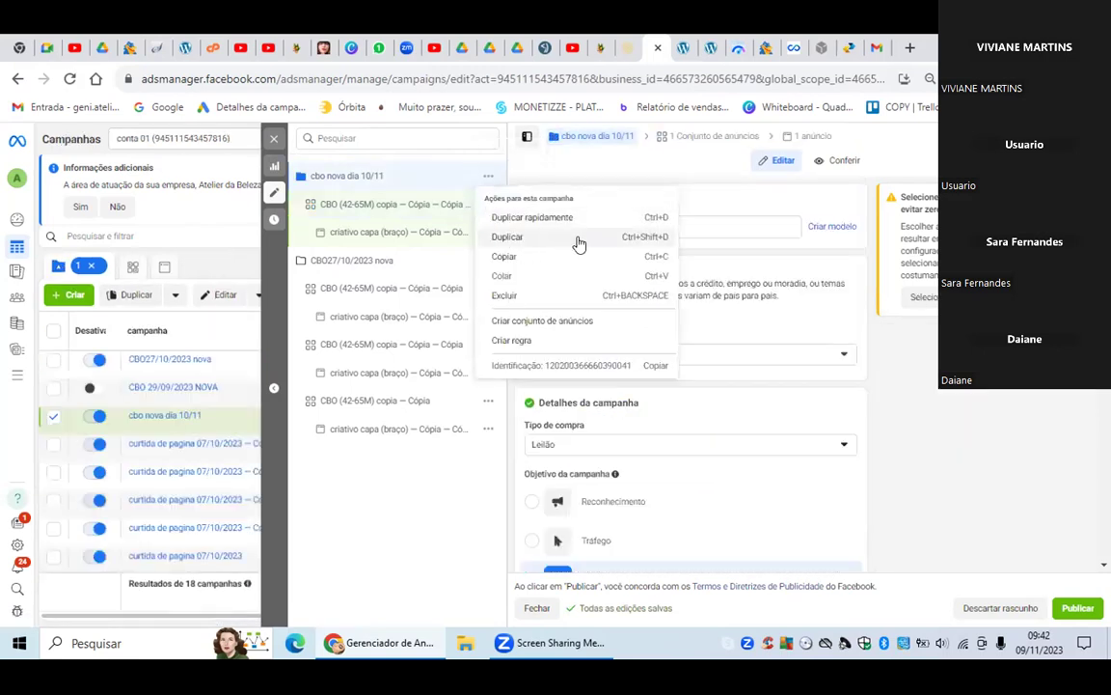
pyautogui.click(578, 239)
pyautogui.click(718, 372)
pyautogui.click(702, 408)
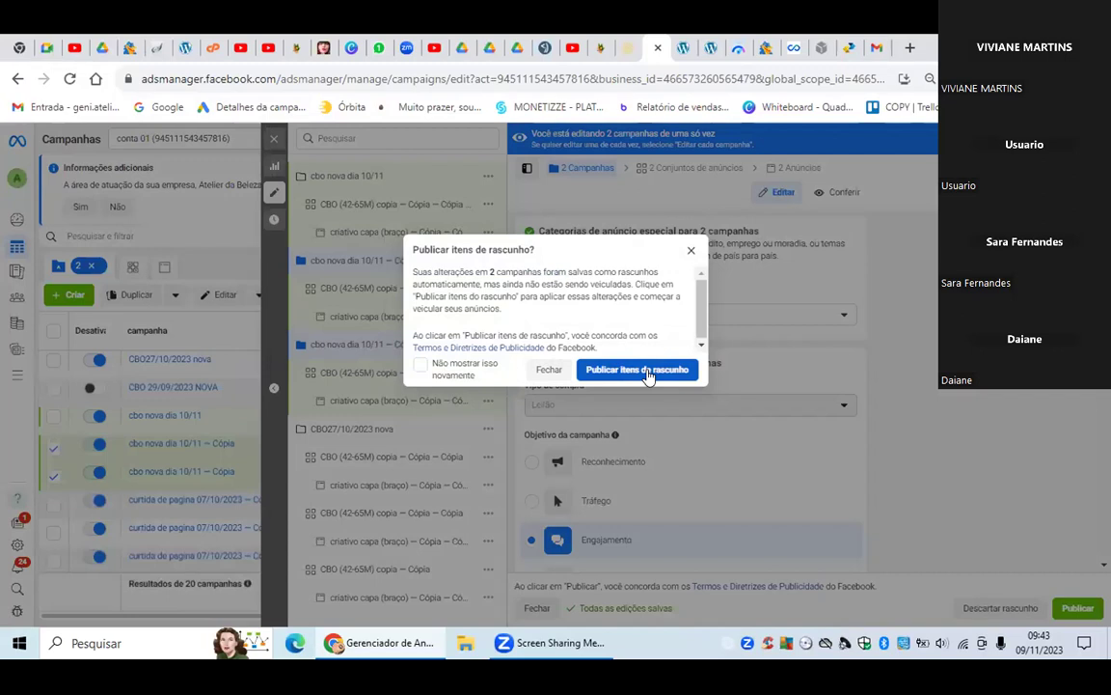
pyautogui.click(648, 372)
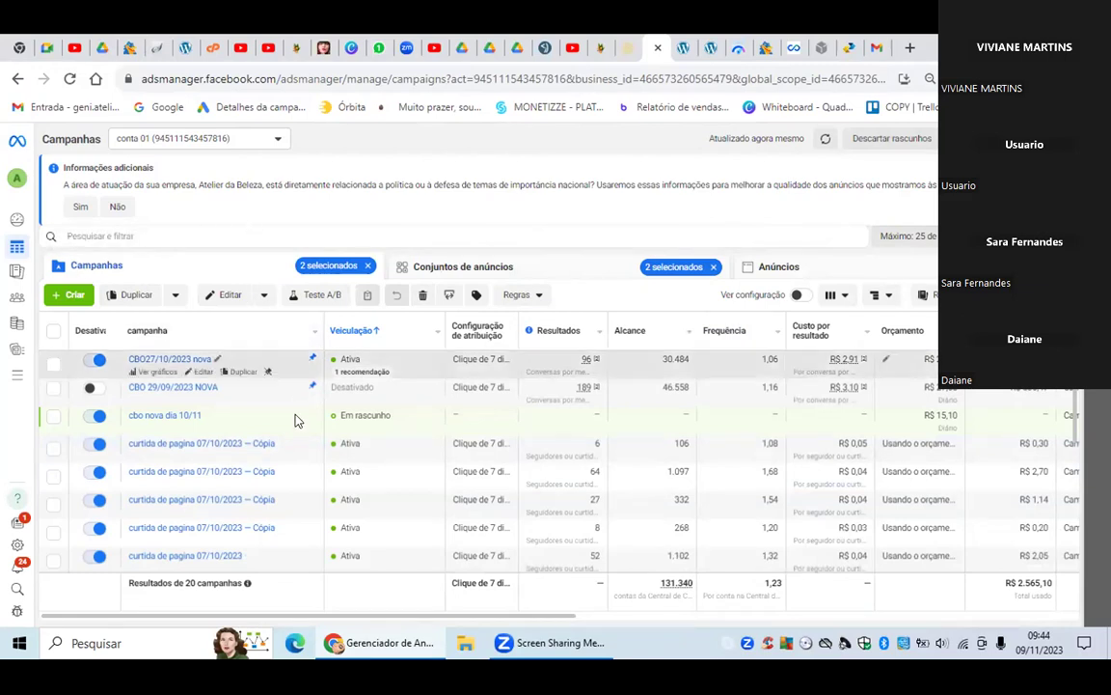
# Unpin the campaign CBO 29/09/2023 NOVA and reload the campaigns page
pyautogui.moveTo(292, 459)
pyautogui.moveTo(90, 394)
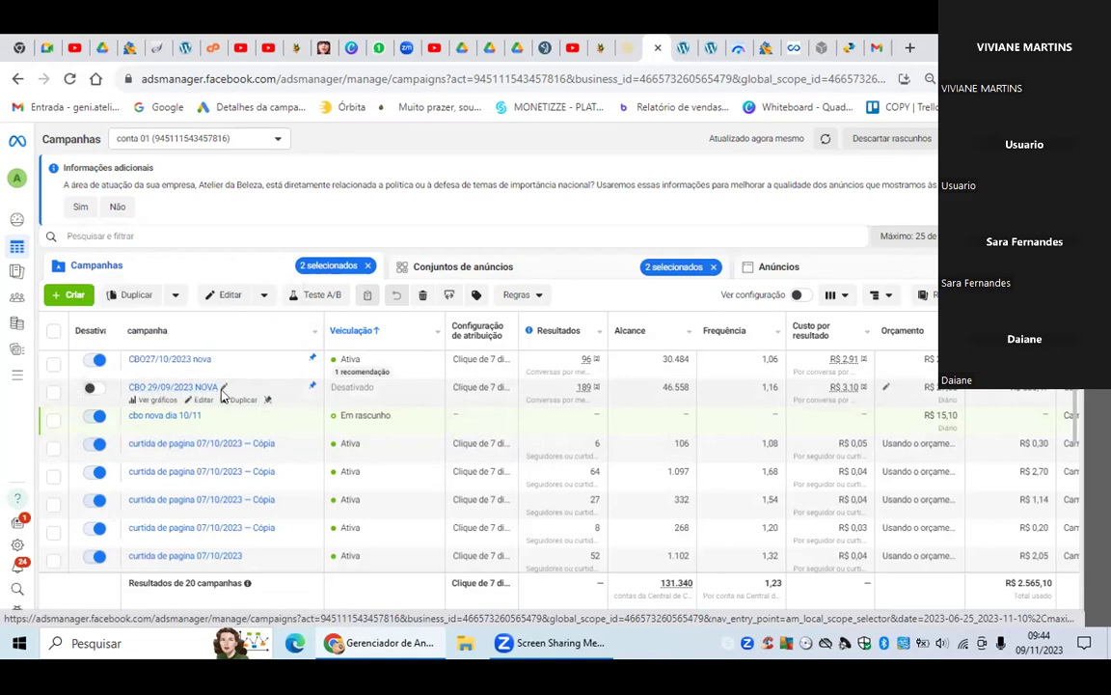
pyautogui.click(307, 392)
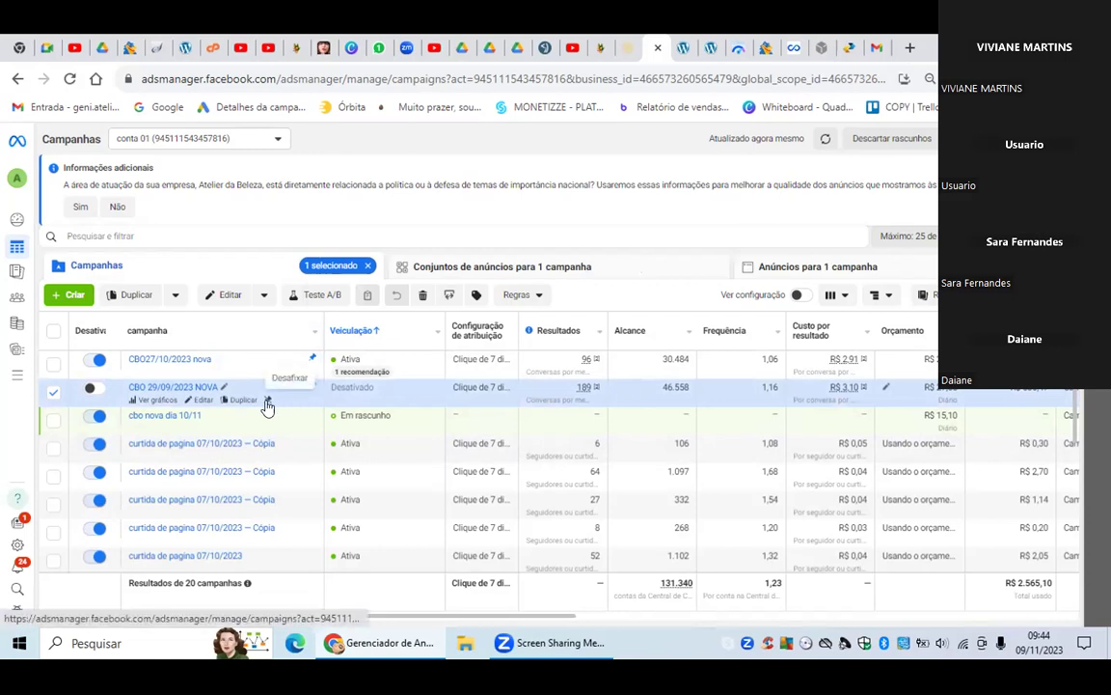
pyautogui.click(268, 404)
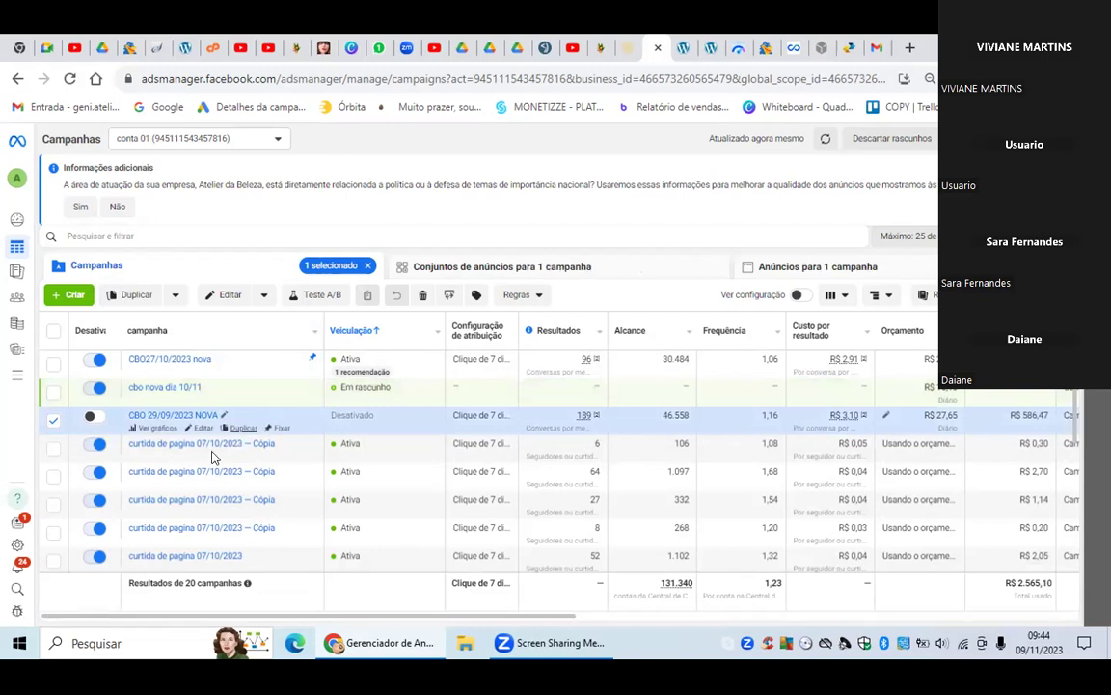
pyautogui.moveTo(3, 476)
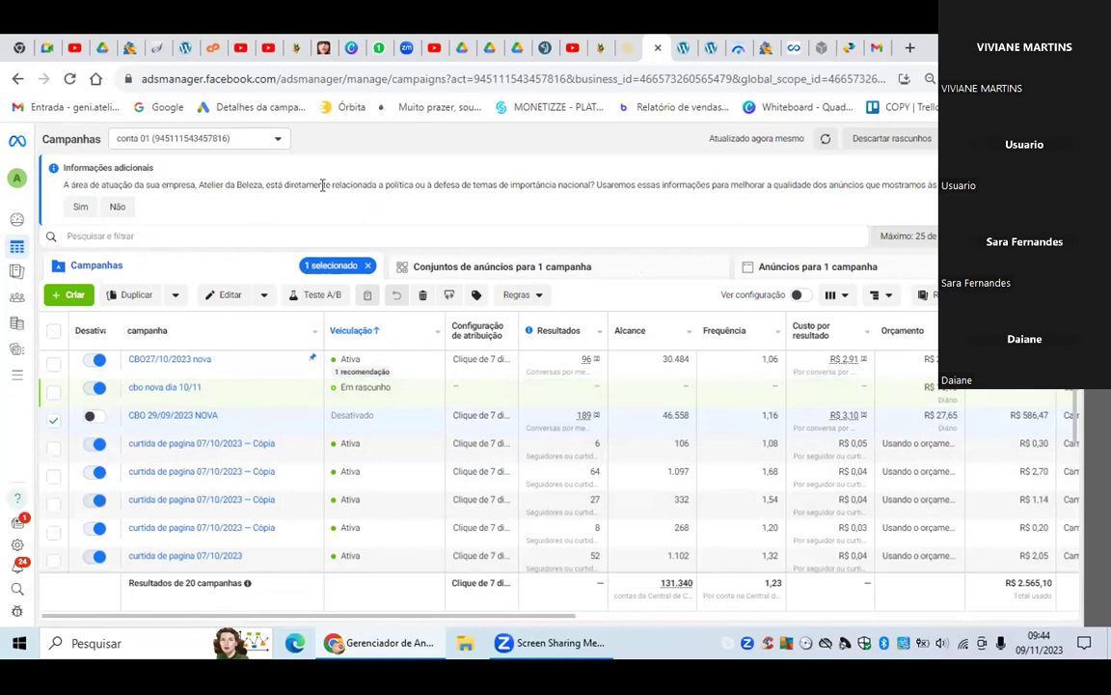
pyautogui.click(69, 81)
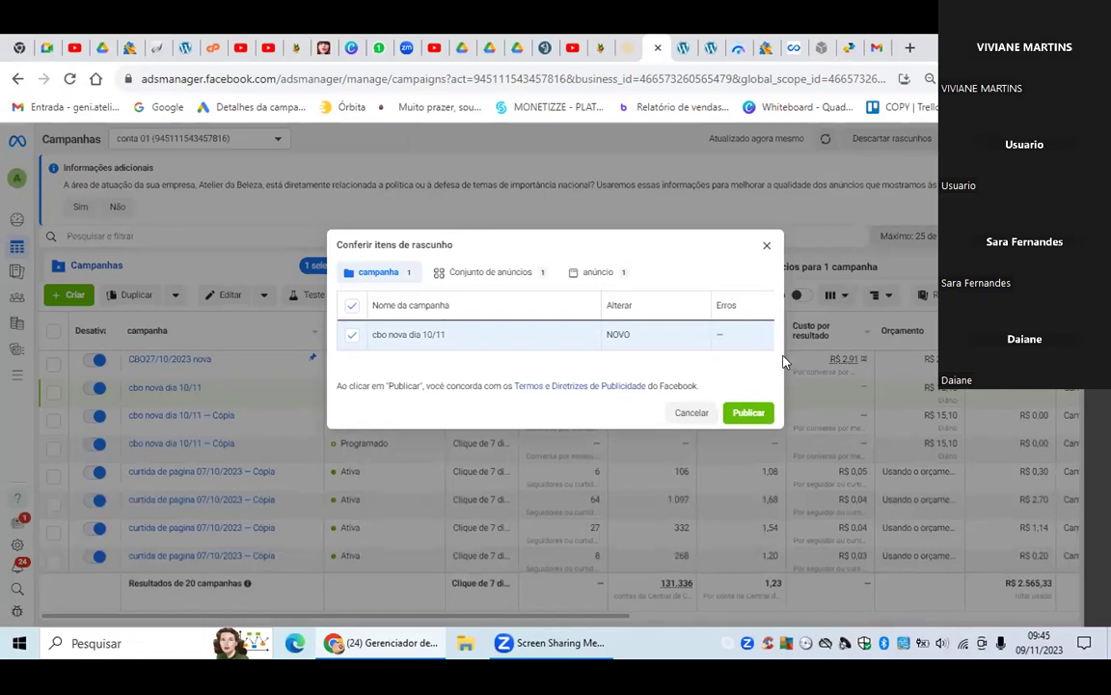
# Publish the draft campaign cbo nova dia 10/11, reload the campaigns page and pin that campaign
pyautogui.click(747, 413)
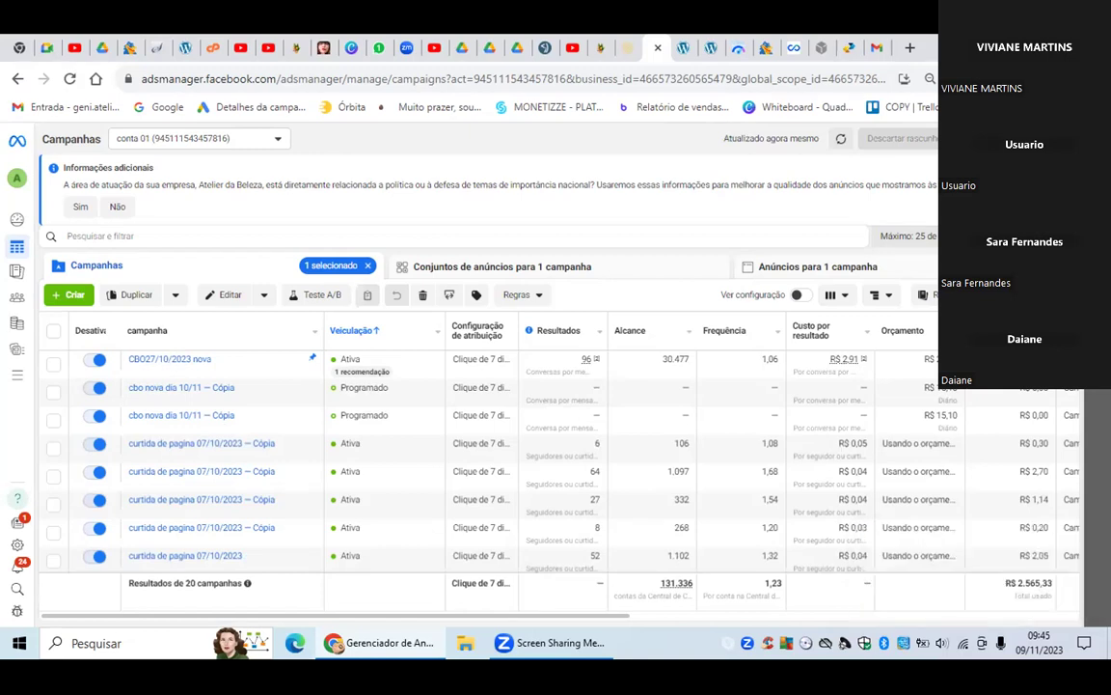
pyautogui.click(70, 79)
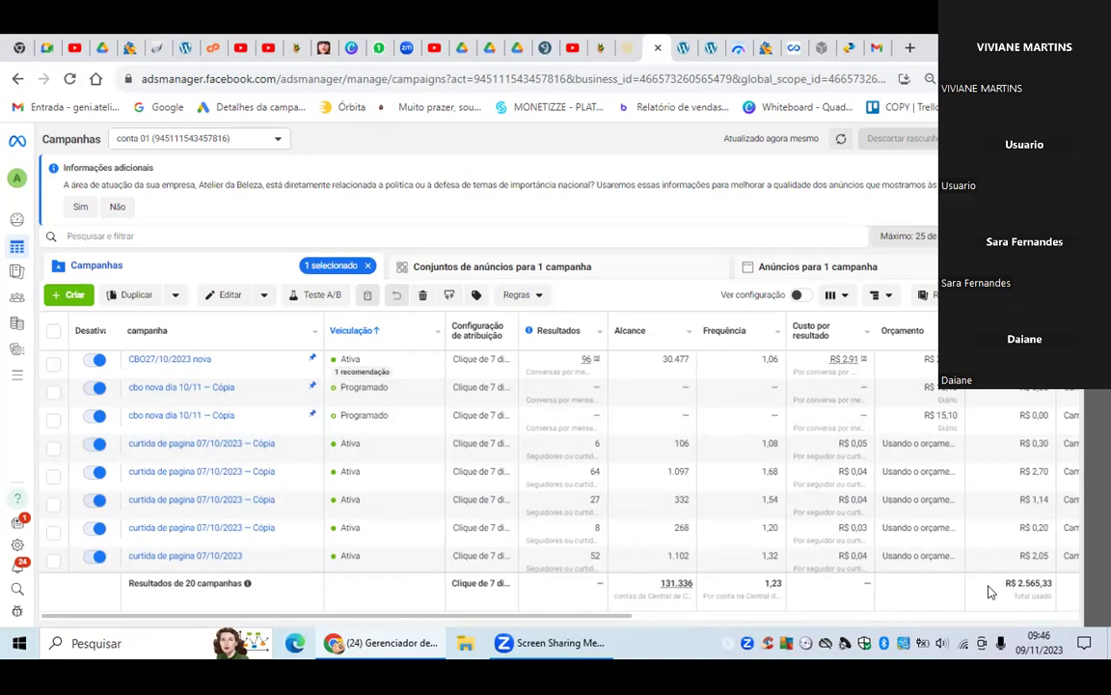
pyautogui.hotkey('ctrl', '-')
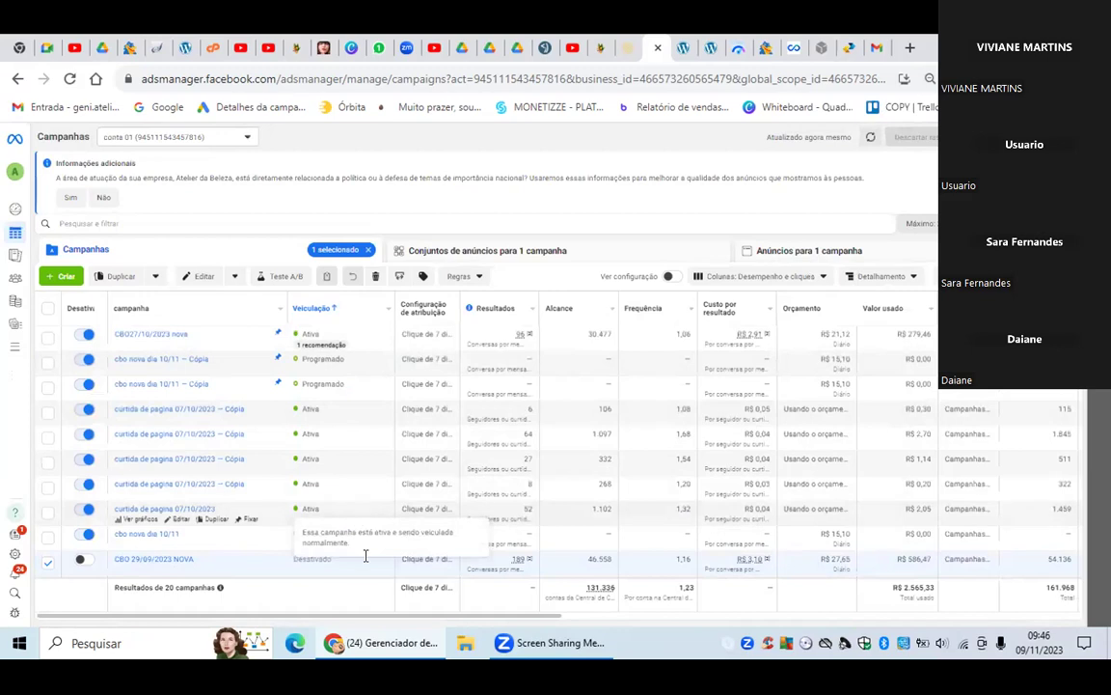
pyautogui.click(249, 546)
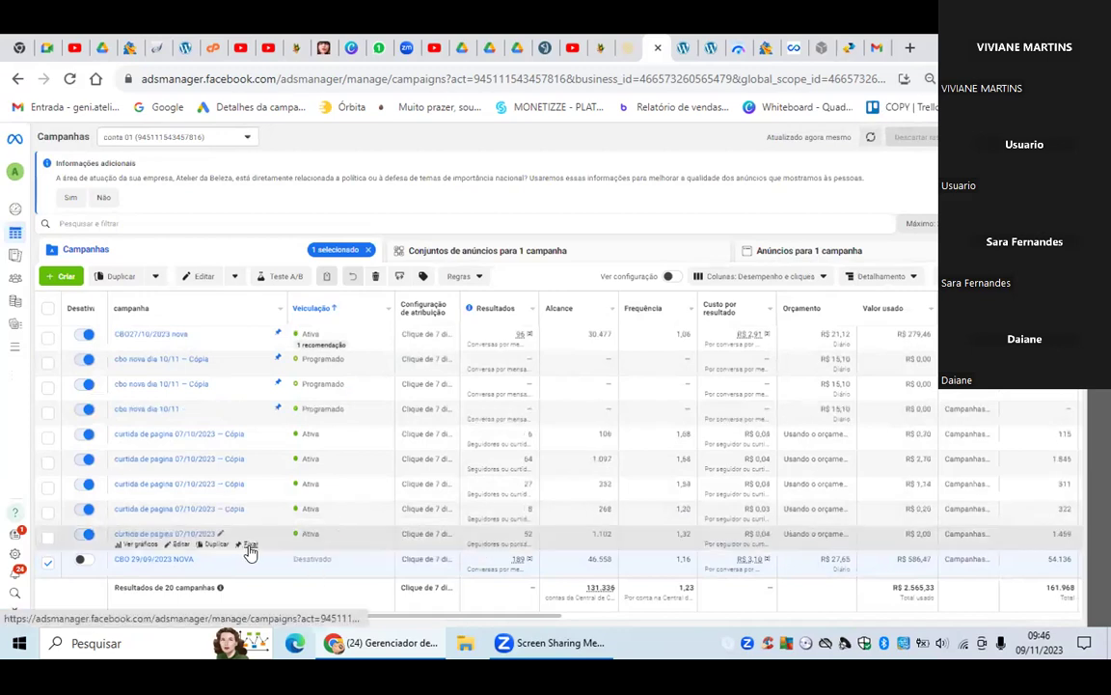
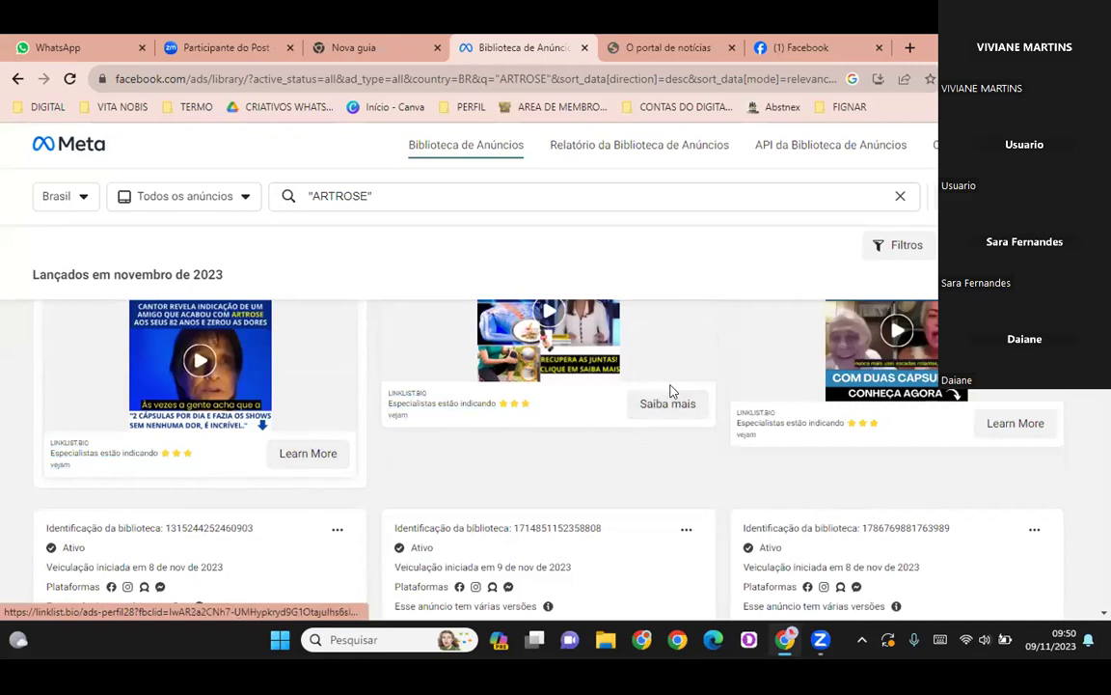
# Search Google for ADSPARO in a new browser tab and open the AdSparo.com site
pyautogui.scroll(1, 669, 390)
pyautogui.scroll(3, 669, 390)
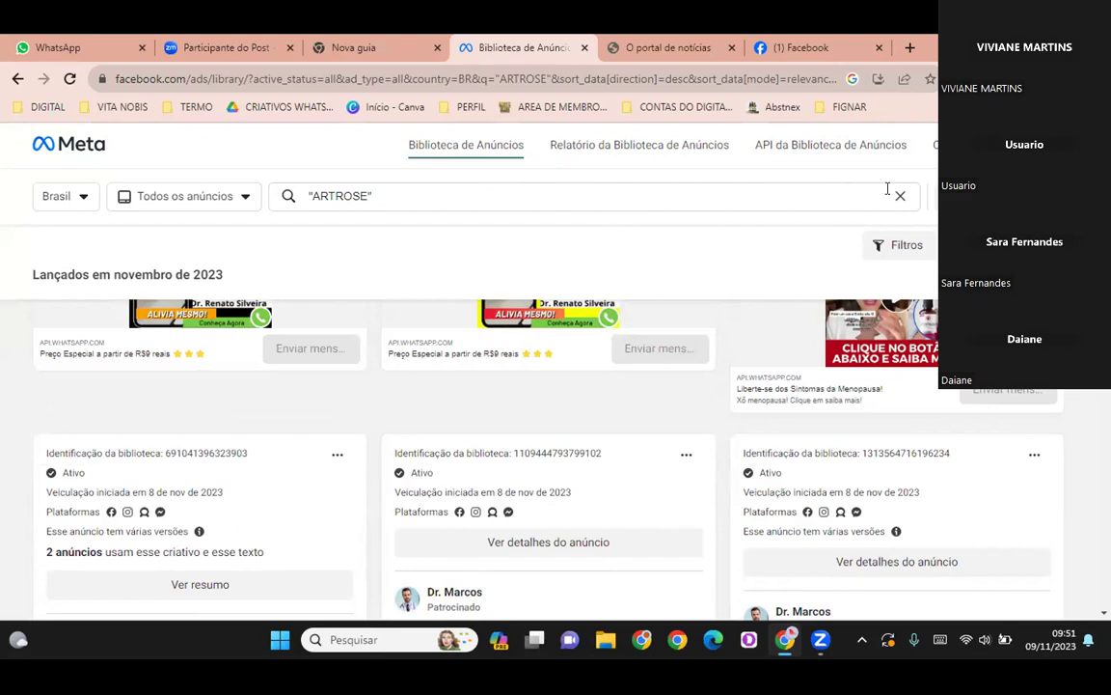
pyautogui.click(913, 50)
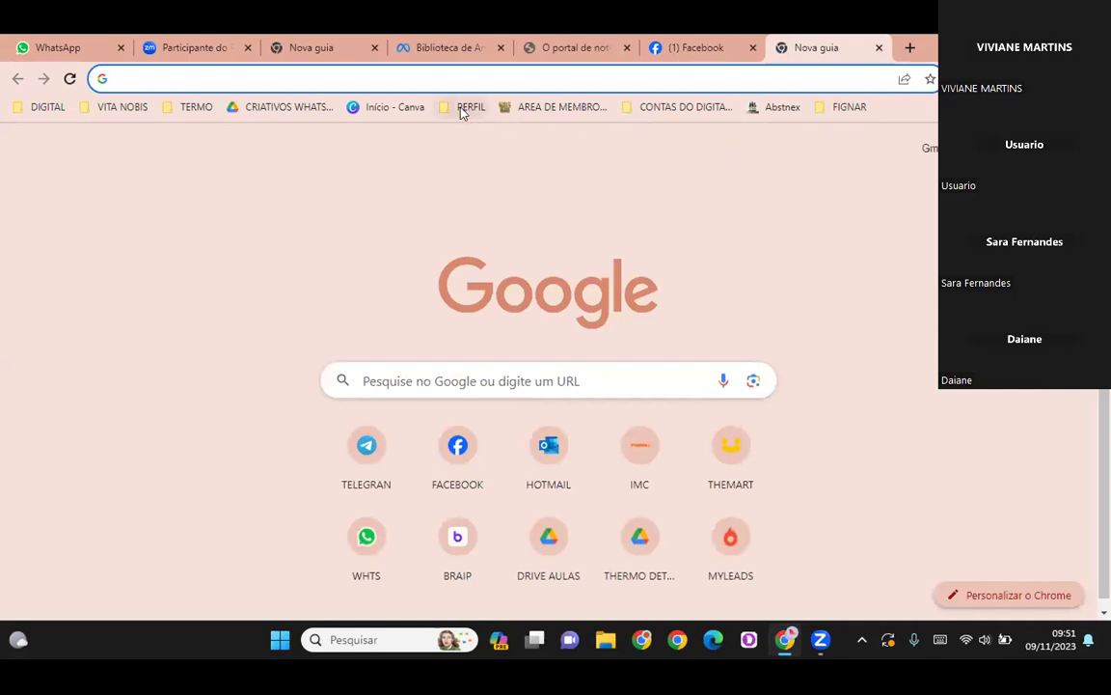
pyautogui.click(472, 78)
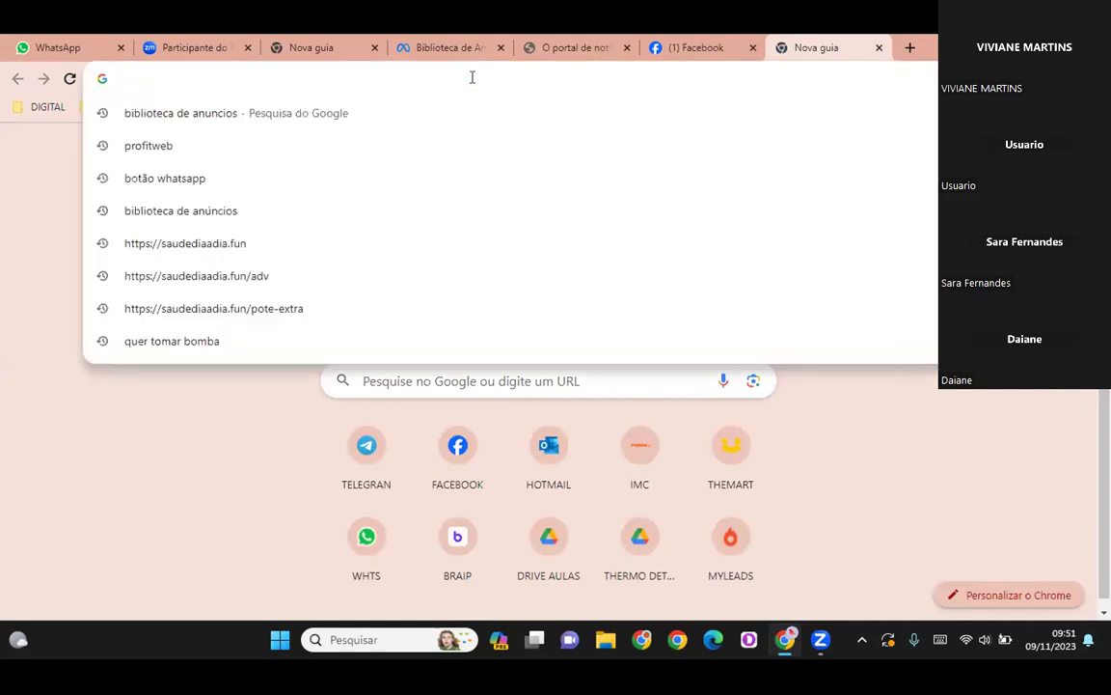
pyautogui.write('AD')
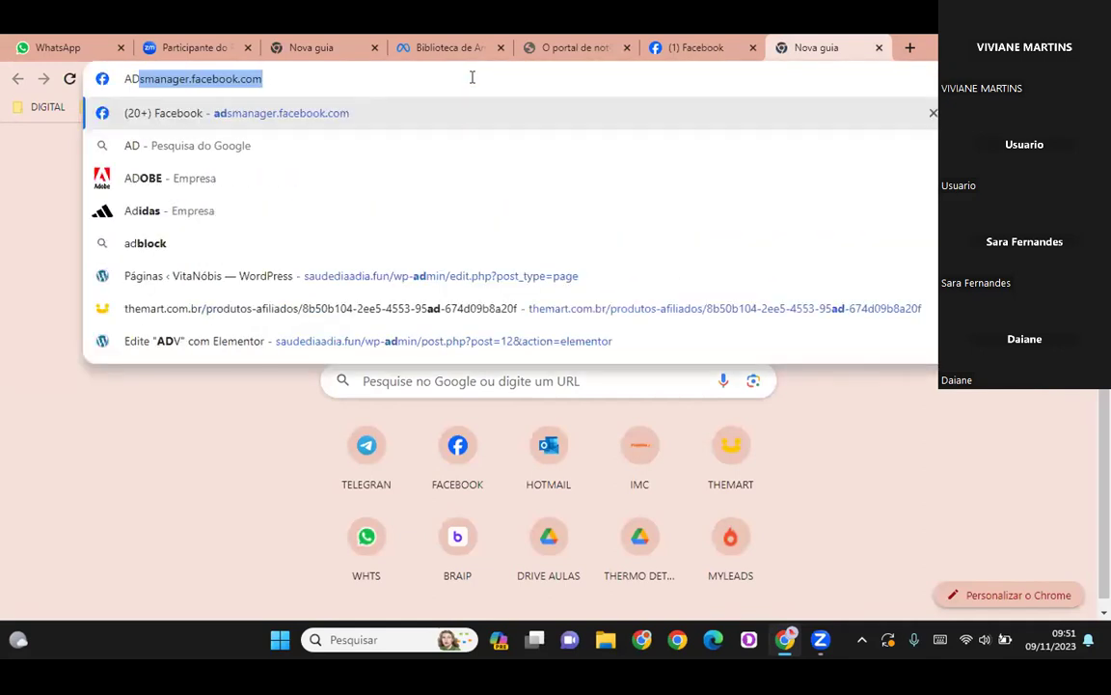
pyautogui.write('S')
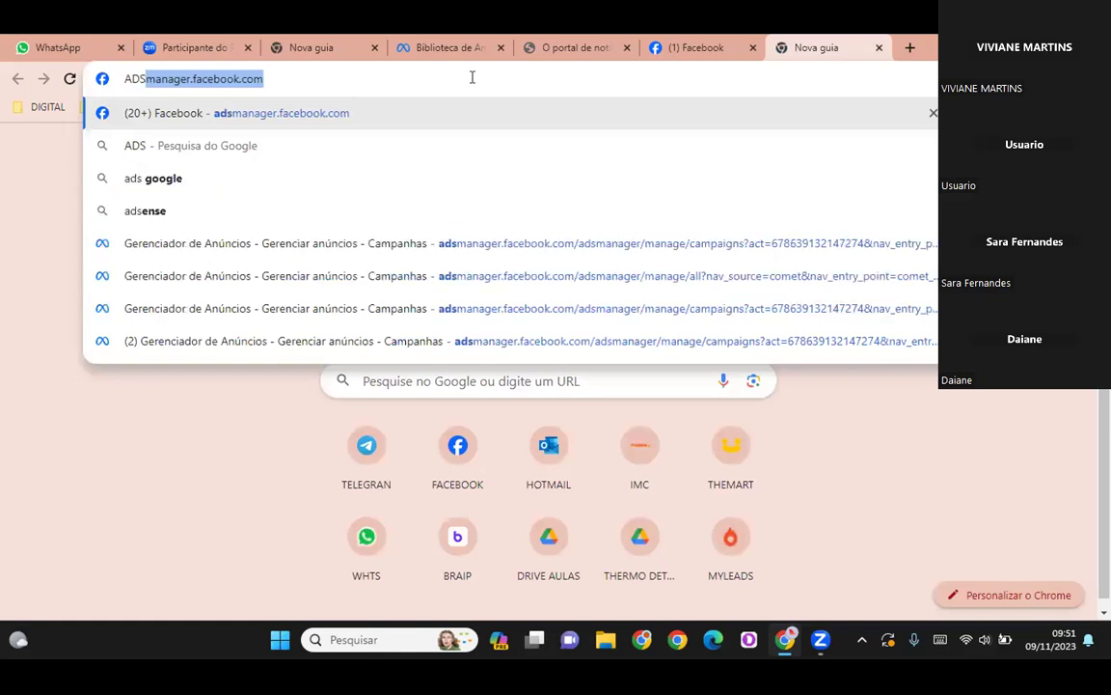
pyautogui.write('PA')
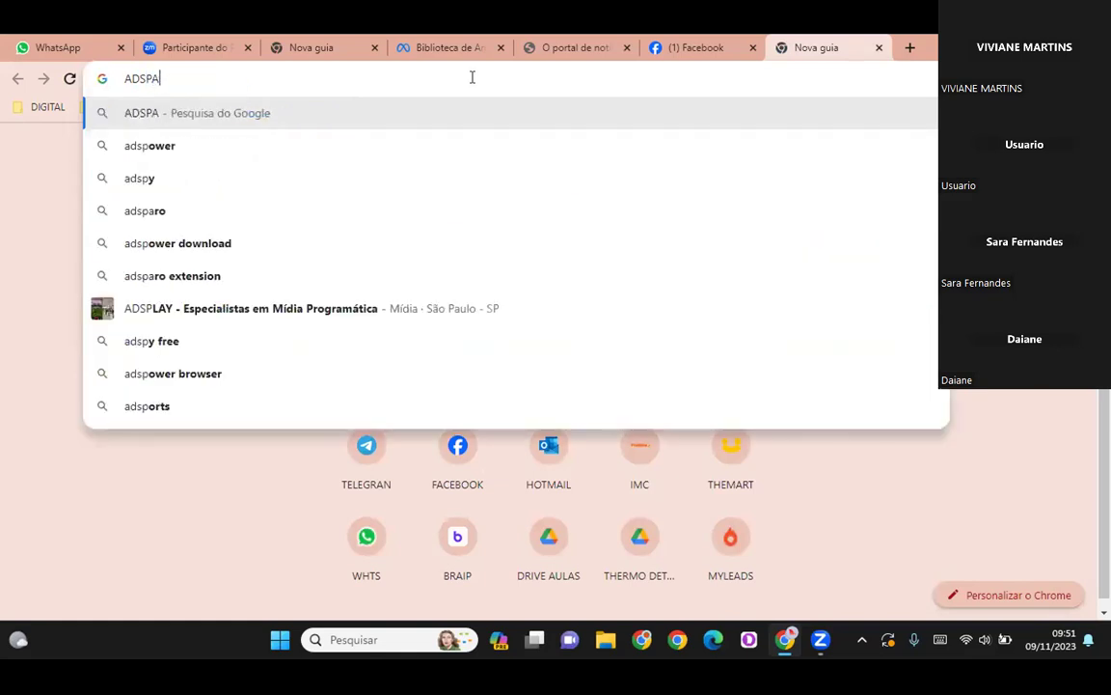
pyautogui.write('RO')
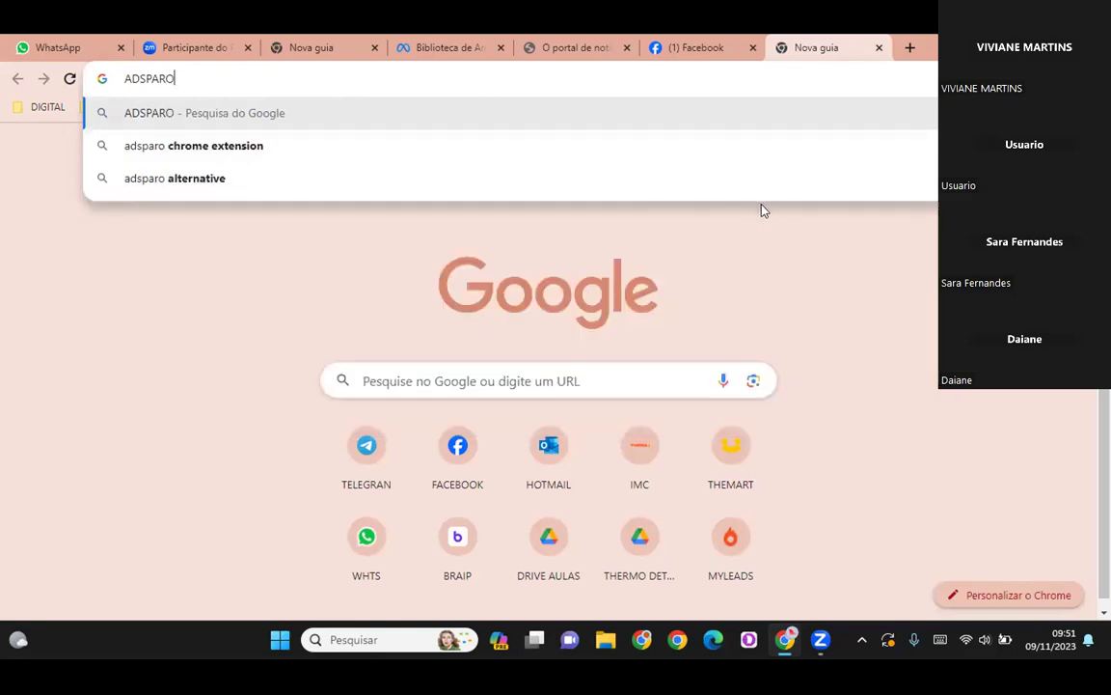
pyautogui.press('Return')
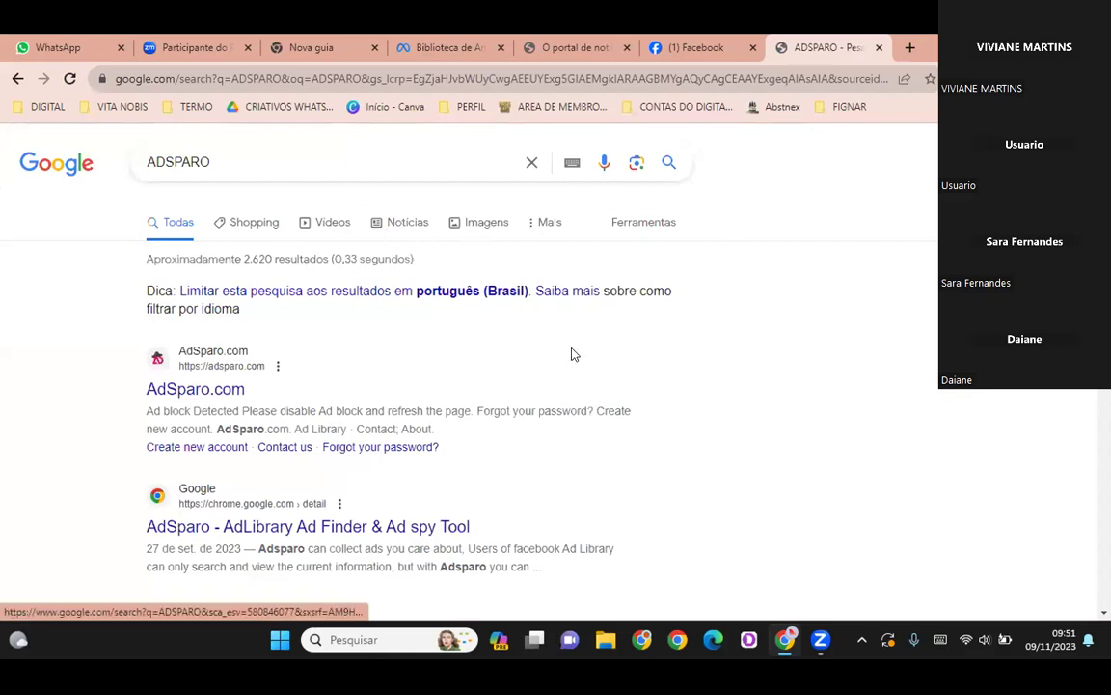
pyautogui.click(197, 389)
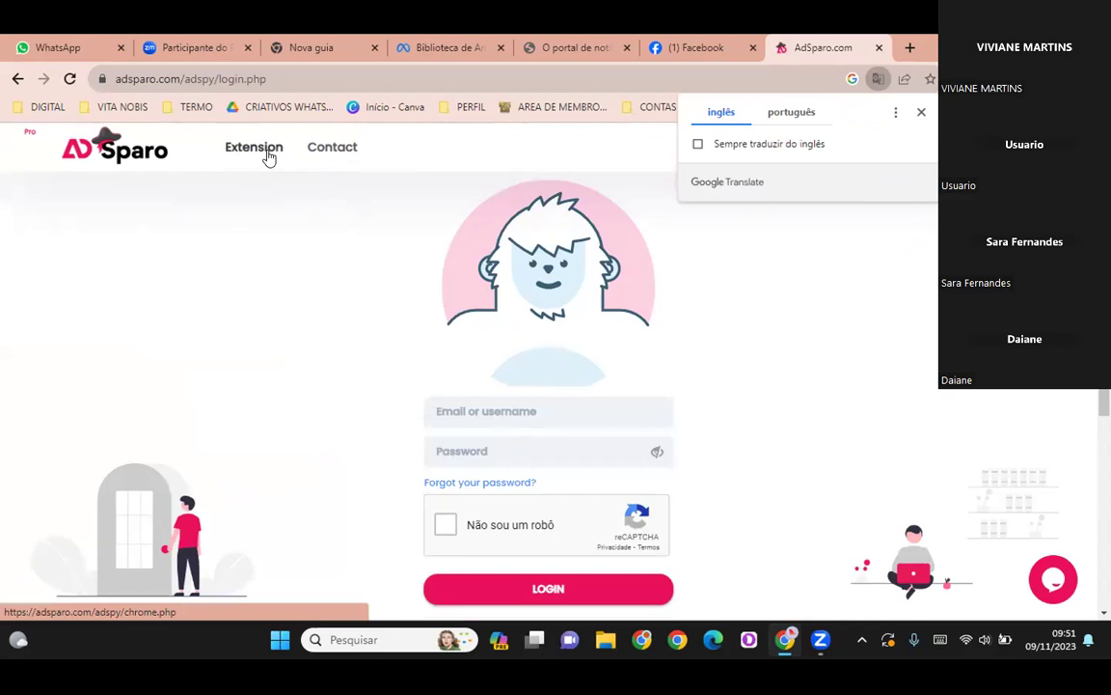
# Install the AdSparo - AdLibrary Ad Finder & Ad spy Tool extension from AdSparo's Chrome Web Store page
pyautogui.click(269, 157)
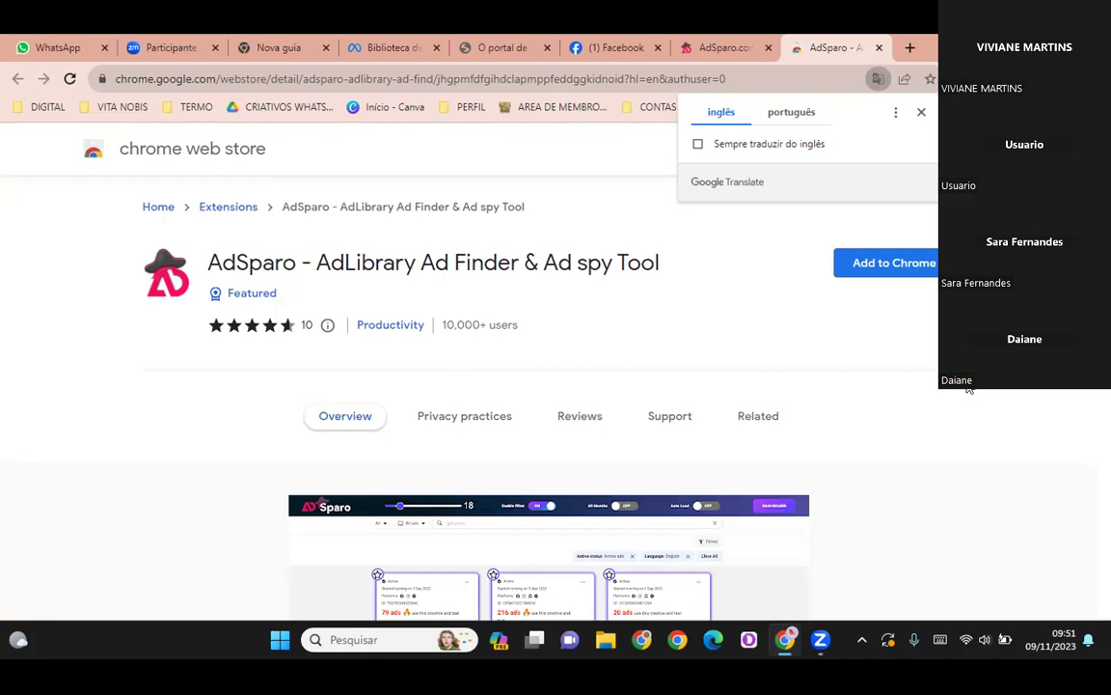
pyautogui.click(881, 271)
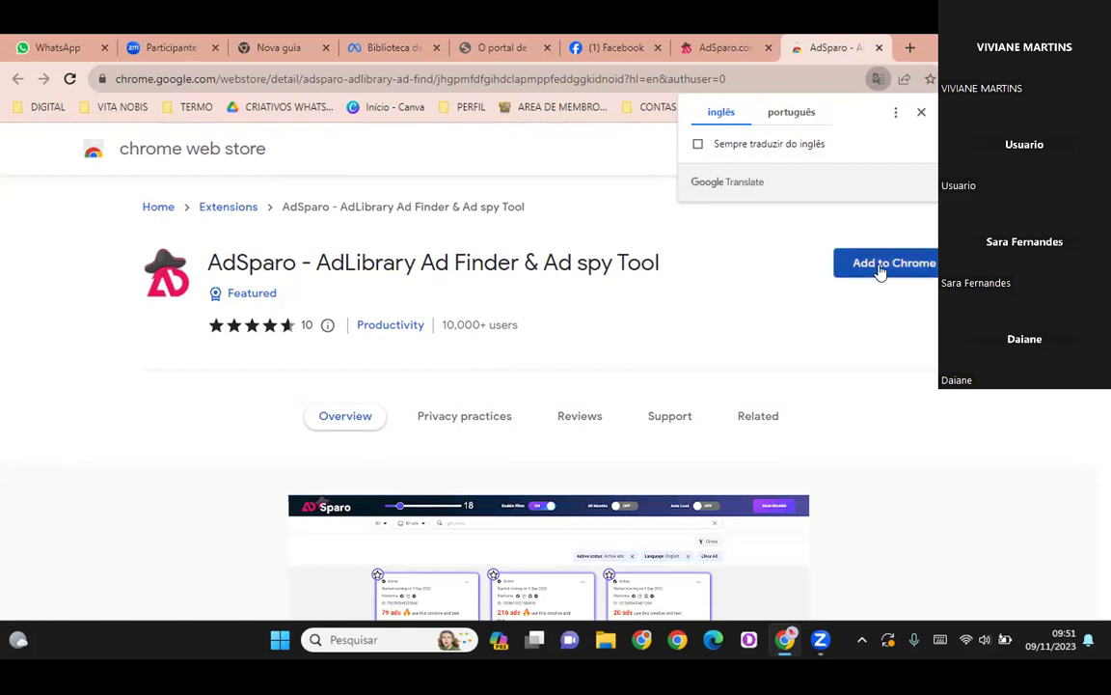
pyautogui.click(881, 271)
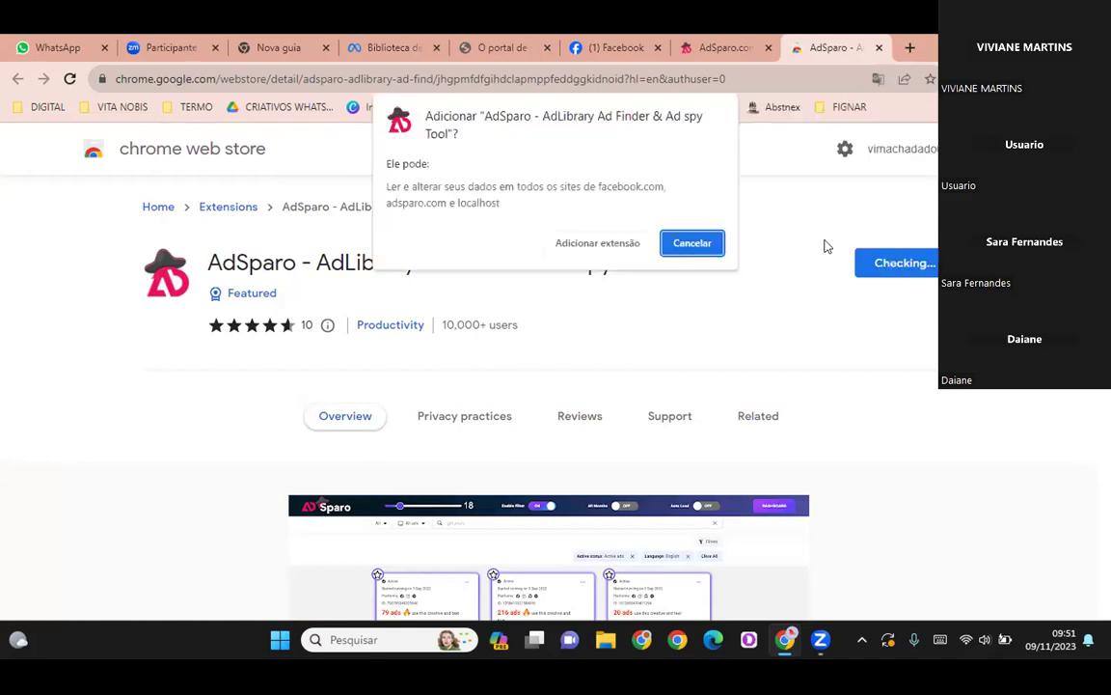
pyautogui.click(596, 250)
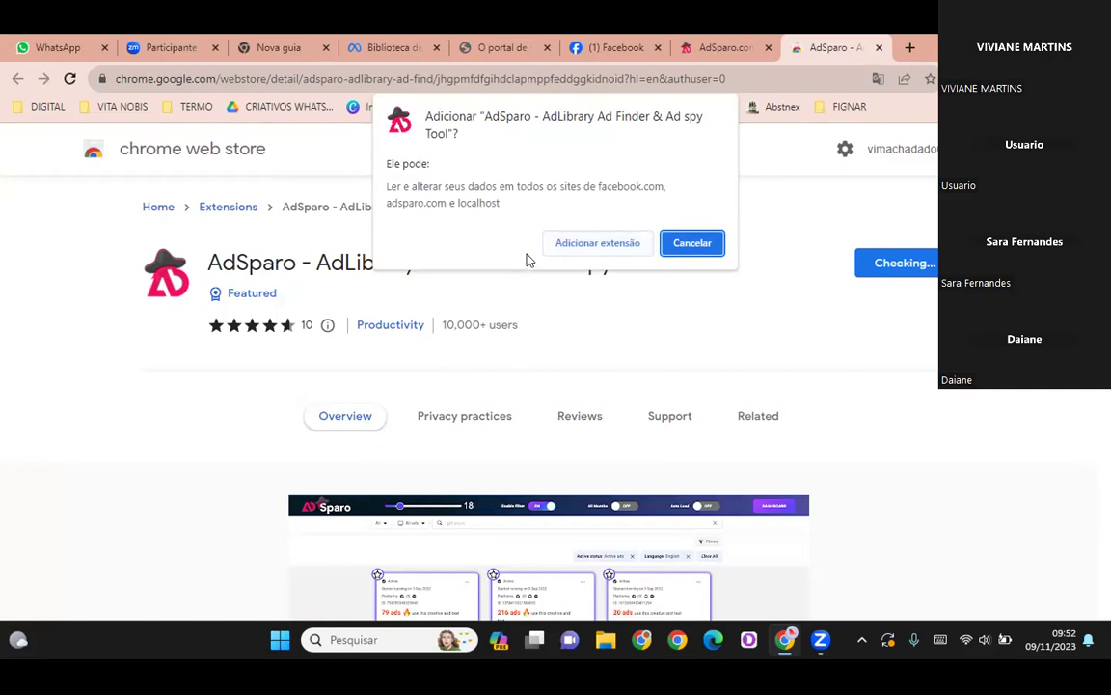
pyautogui.click(598, 243)
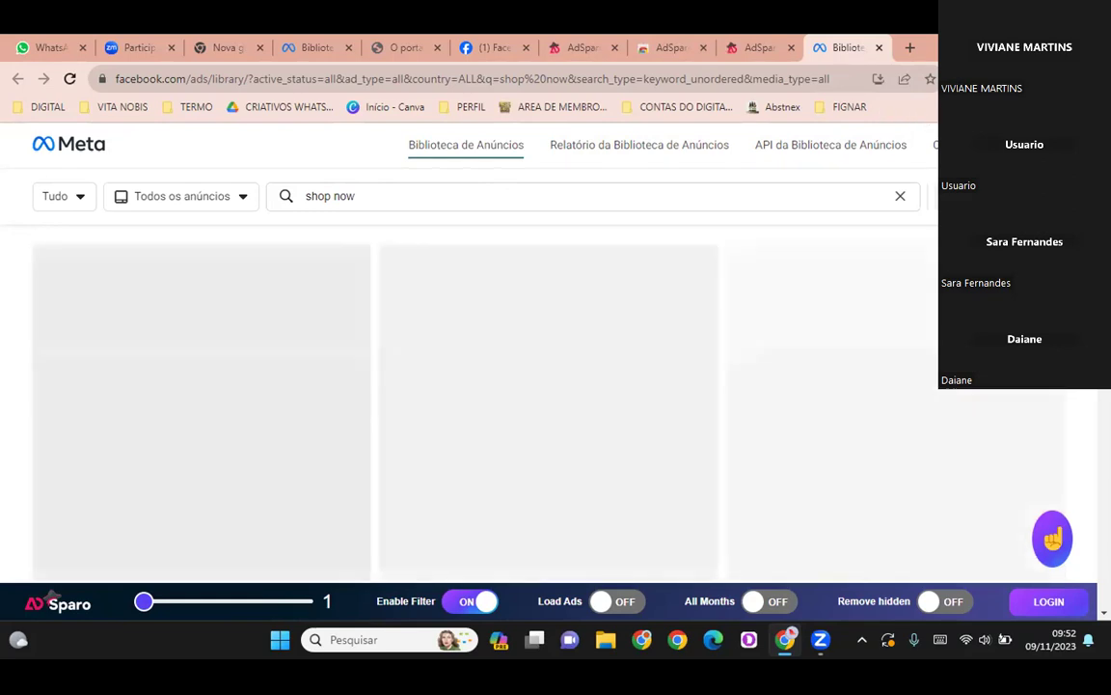
# Return to the Meta Ad Library results for "ARTROSE" in Brazil and reload them with the AdSparo extension active
pyautogui.click(957, 79)
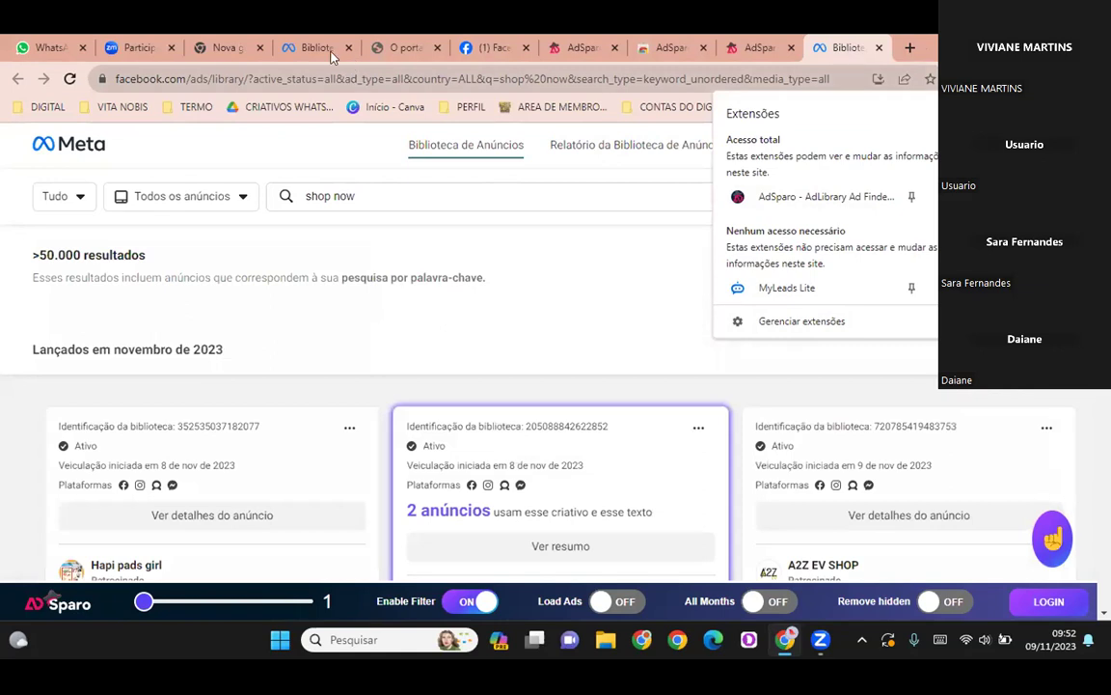
pyautogui.click(289, 47)
pyautogui.scroll(3, 292, 465)
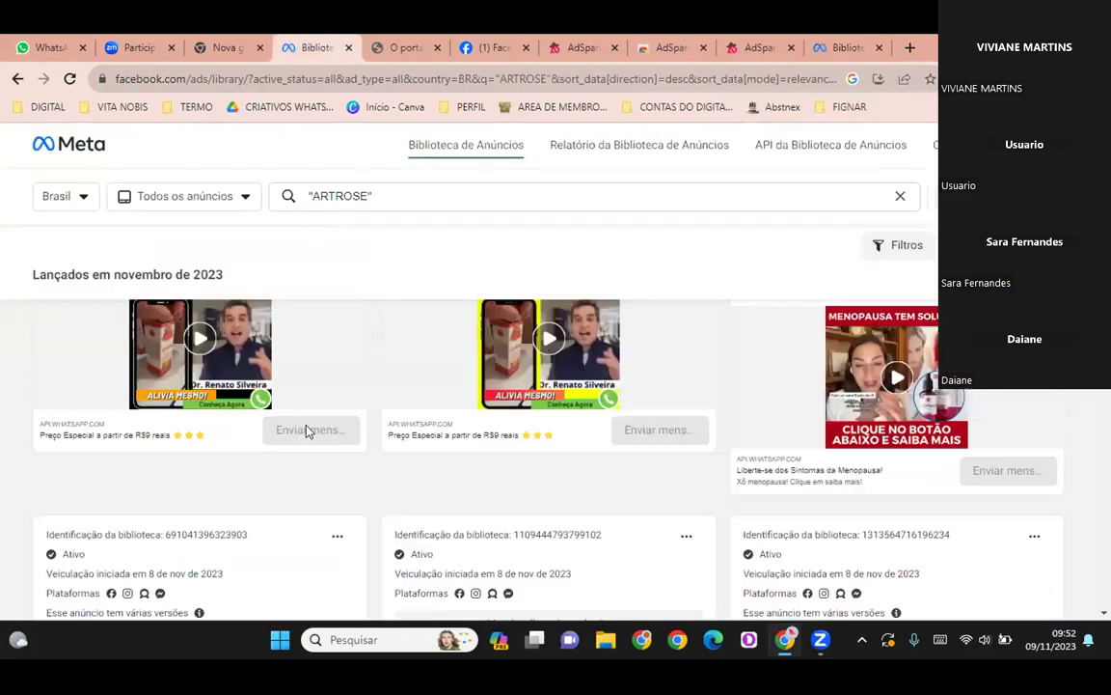
pyautogui.scroll(-1, 307, 425)
pyautogui.scroll(3, 241, 366)
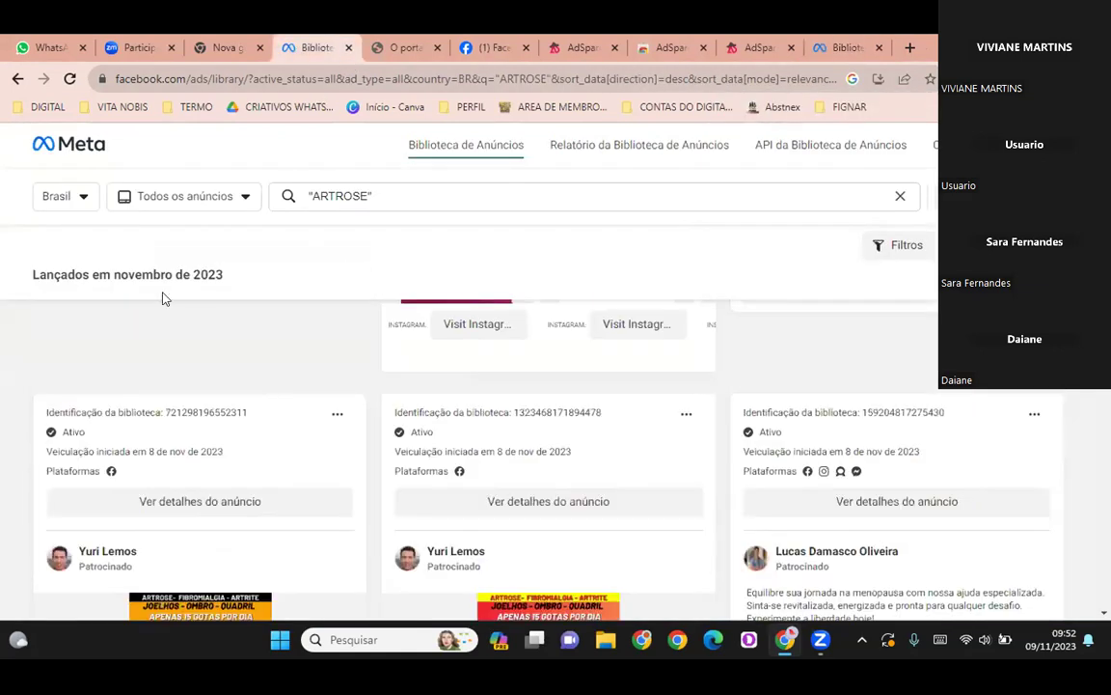
pyautogui.click(71, 81)
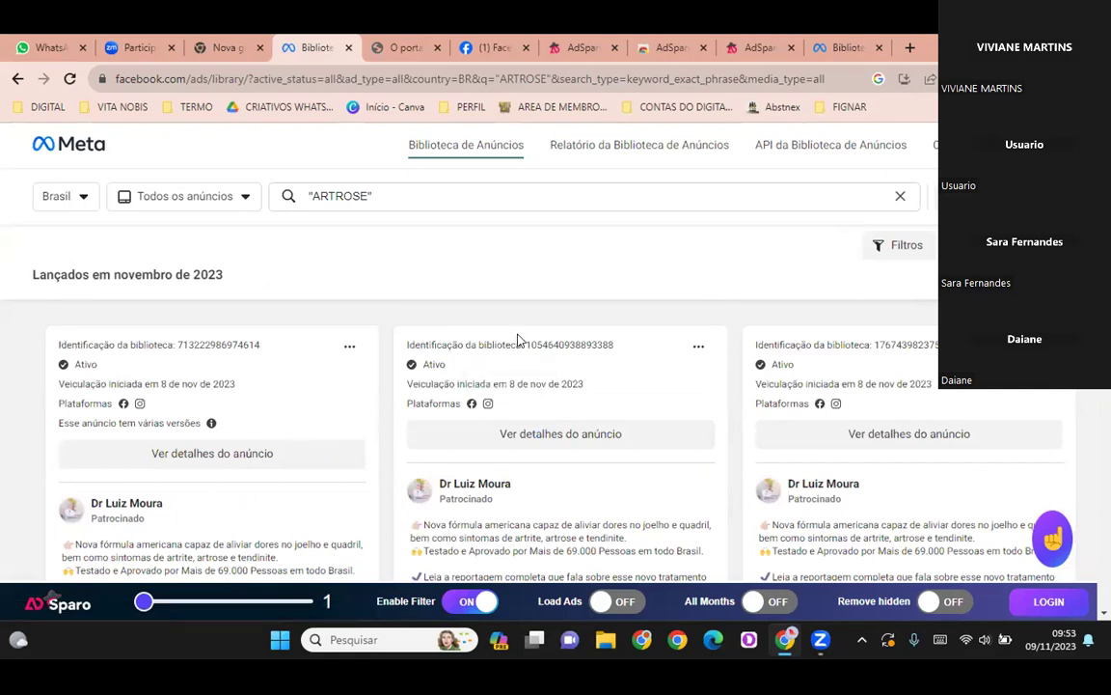
# Translate the Ad Library page into Portuguese and turn on AdSparo's All Months option
pyautogui.scroll(-3, 517, 340)
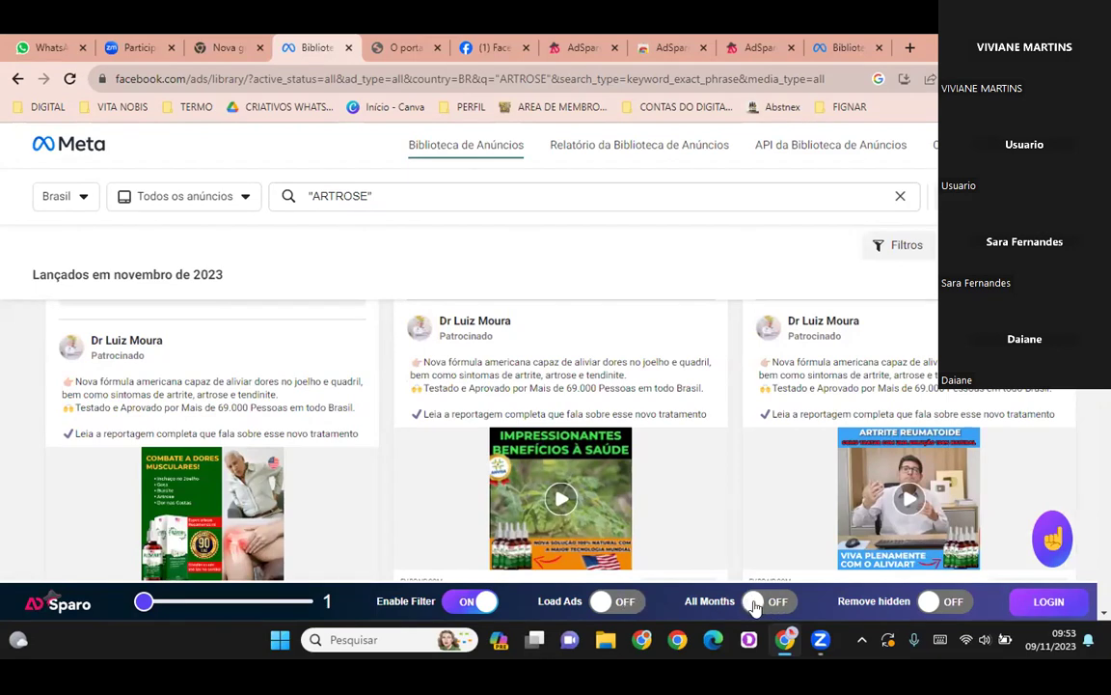
pyautogui.rightClick(674, 603)
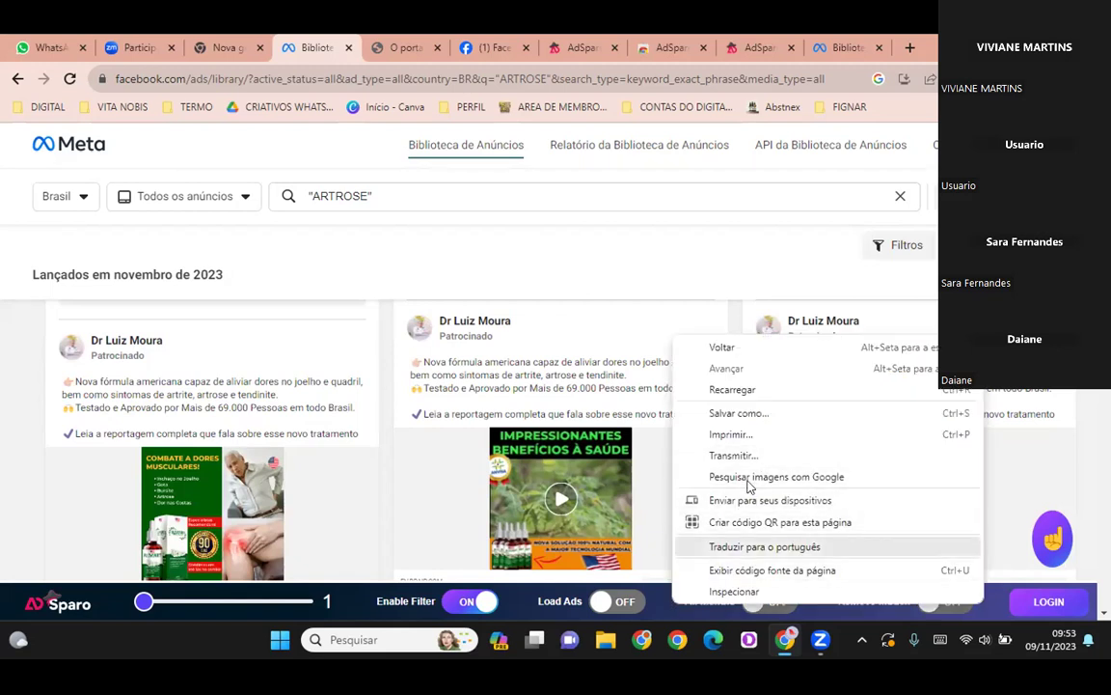
pyautogui.click(740, 545)
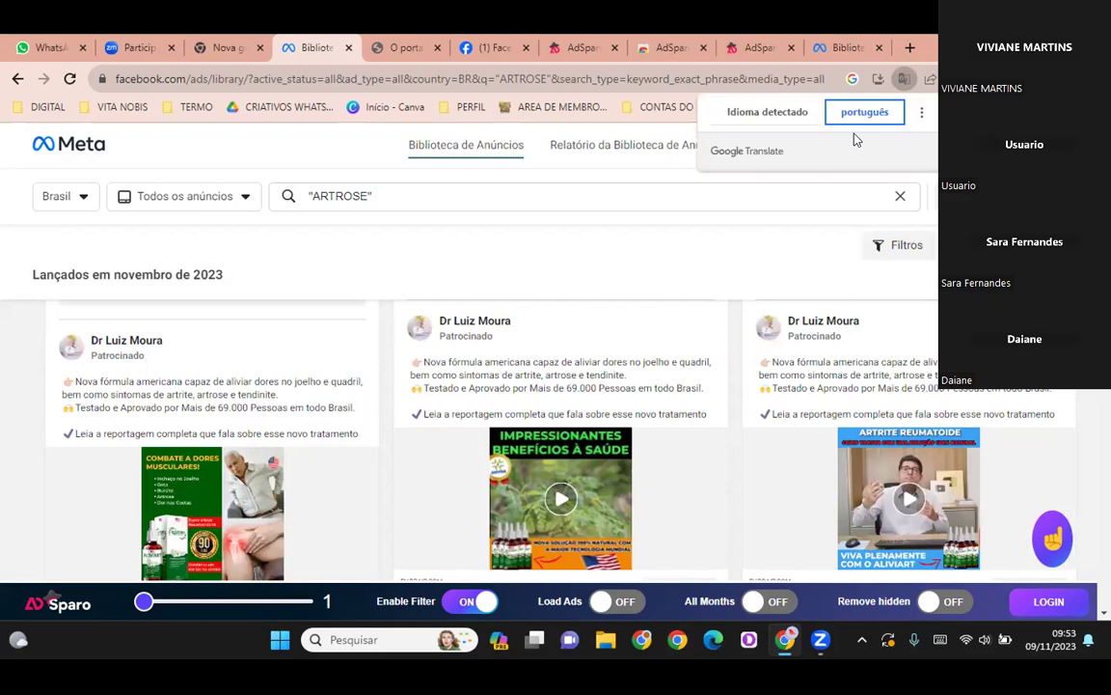
pyautogui.click(764, 604)
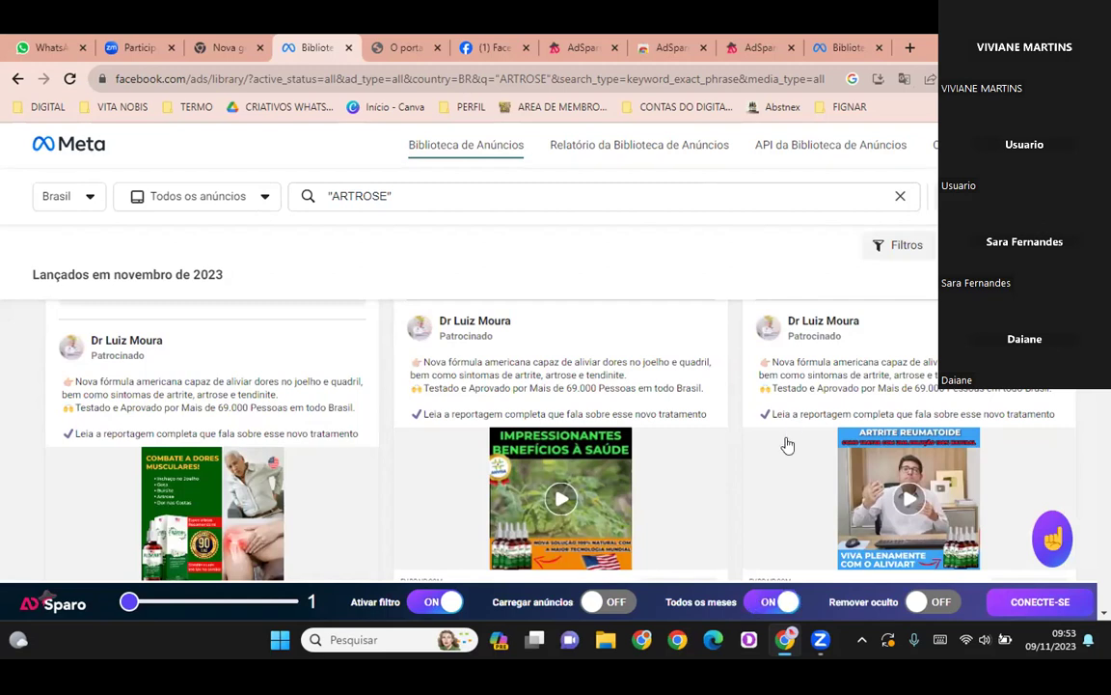
# Examine the "ARTROSE" ads, comparing the cards highlighted by AdSparo and how many ads reuse each creative and text
pyautogui.scroll(-3, 532, 332)
pyautogui.scroll(3, 532, 332)
pyautogui.scroll(-3, 551, 333)
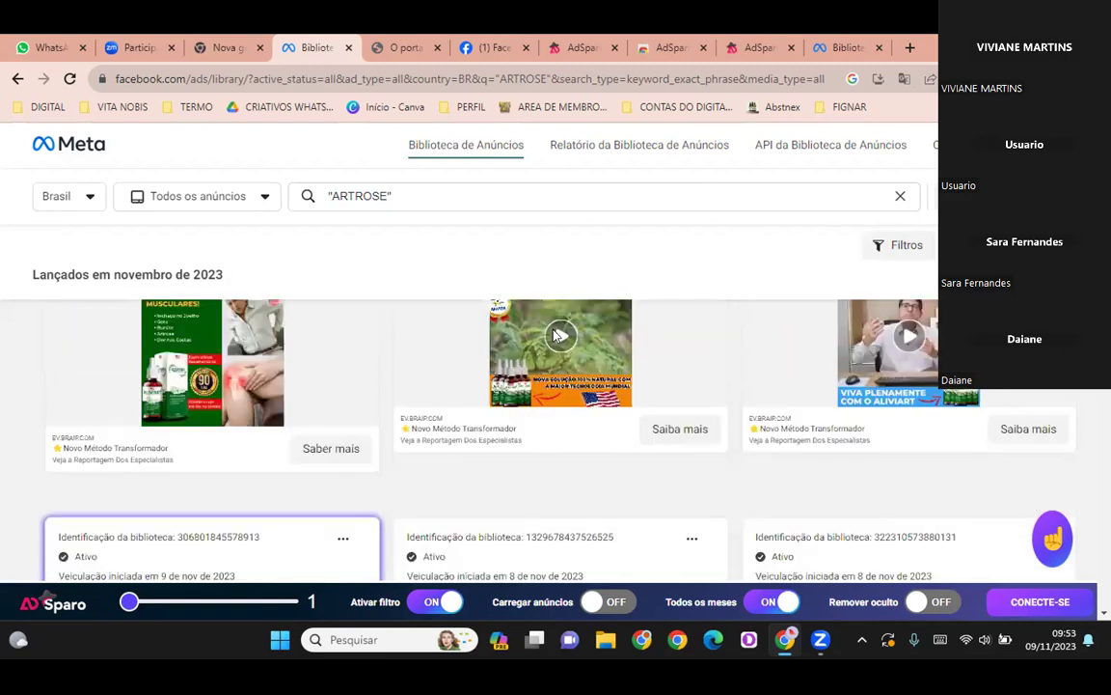
pyautogui.scroll(4, 554, 337)
pyautogui.scroll(3, 555, 335)
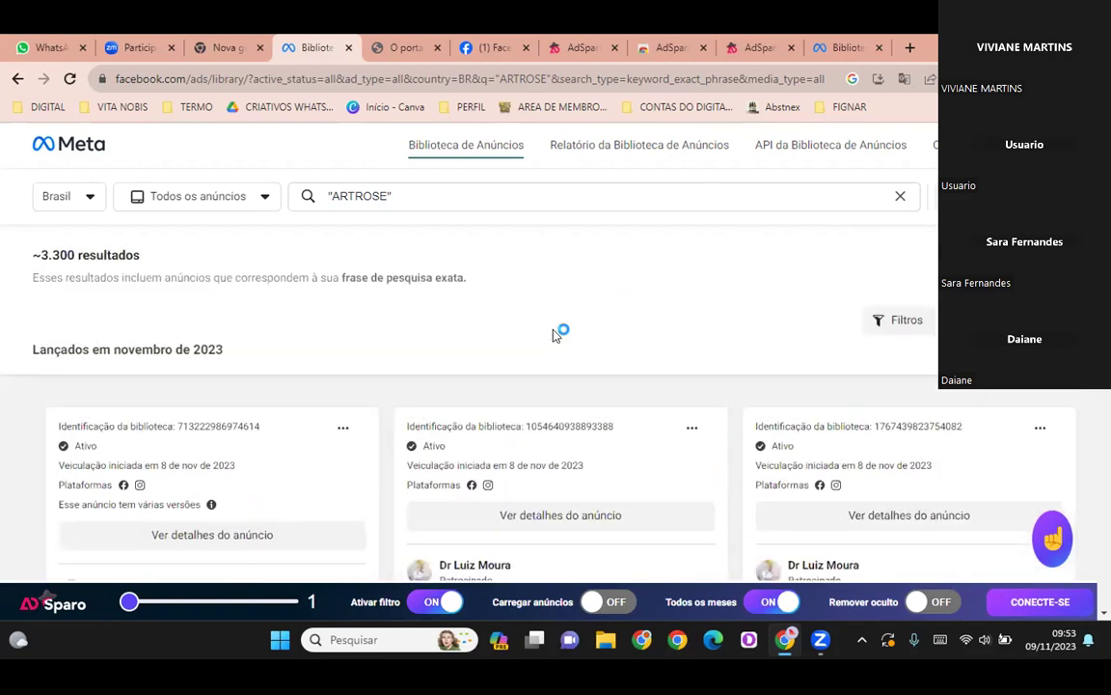
pyautogui.scroll(-2, 559, 330)
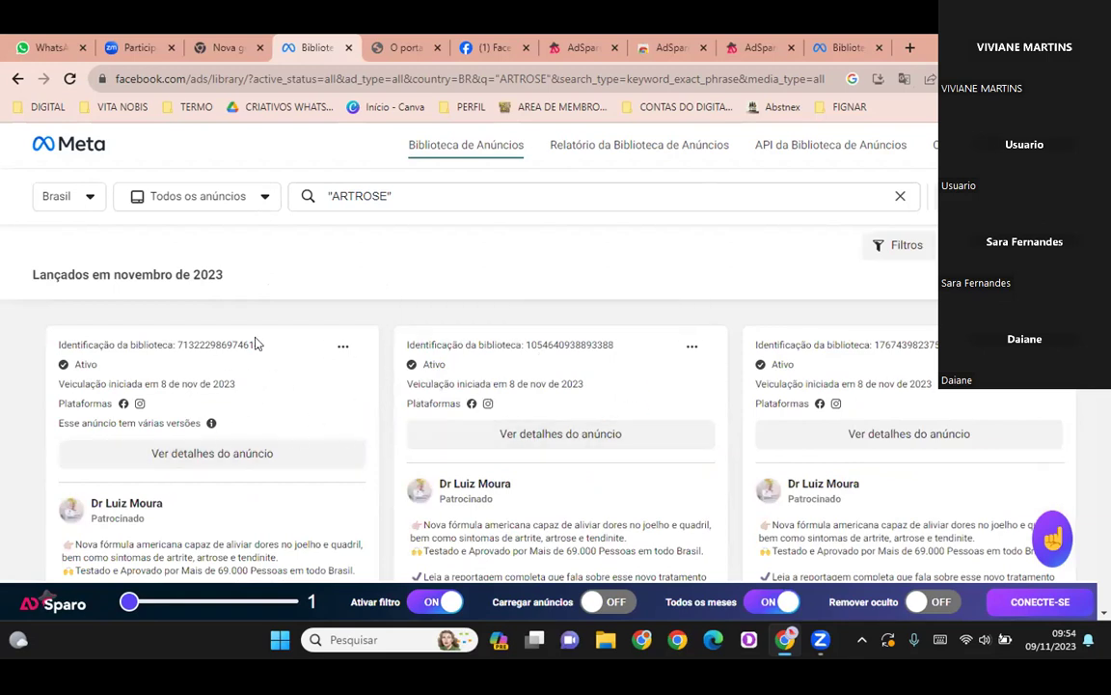
pyautogui.scroll(-1, 514, 421)
pyautogui.scroll(-5, 569, 419)
pyautogui.scroll(-1, 569, 417)
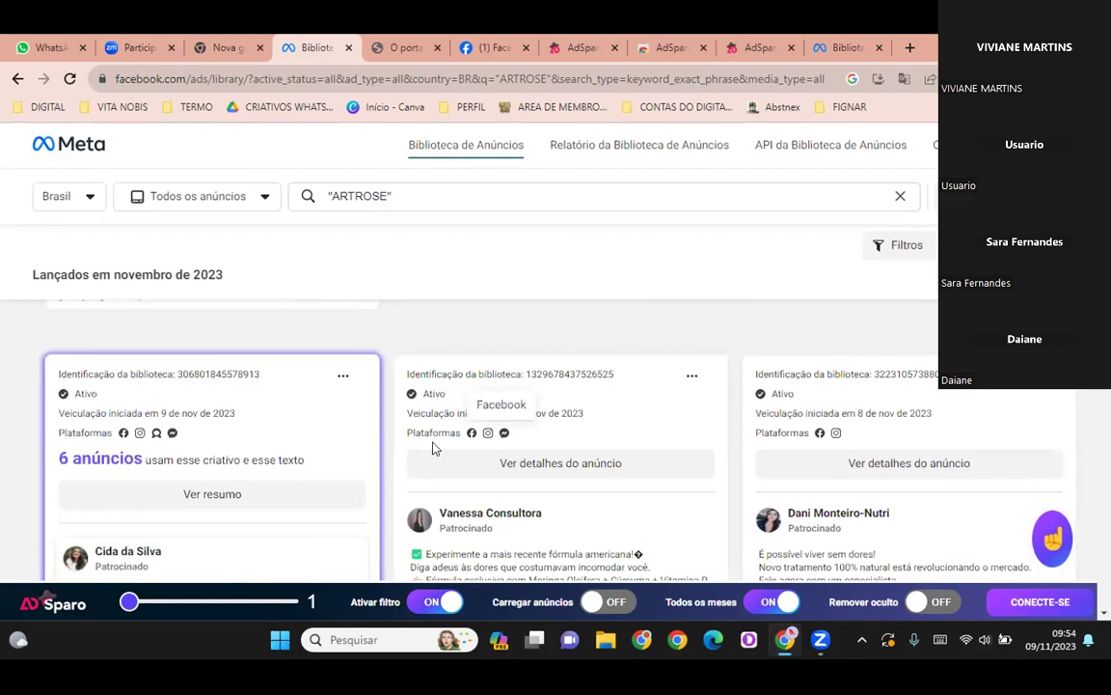
pyautogui.scroll(-2, 386, 439)
pyautogui.scroll(-5, 503, 406)
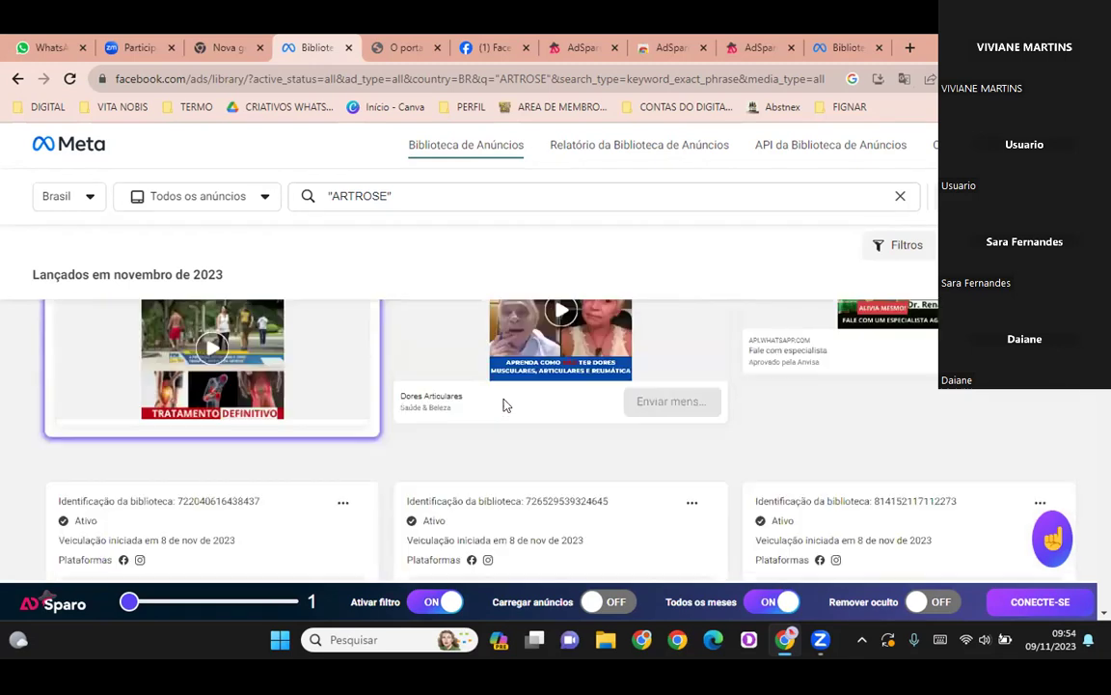
pyautogui.scroll(-8, 504, 405)
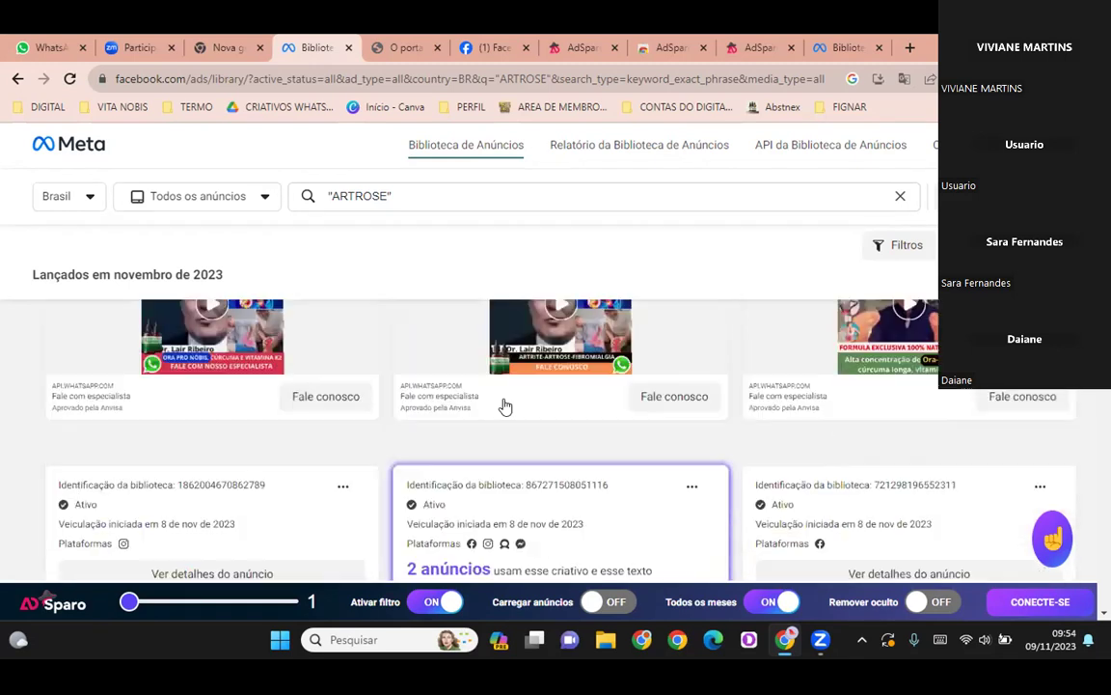
pyautogui.scroll(-7, 502, 434)
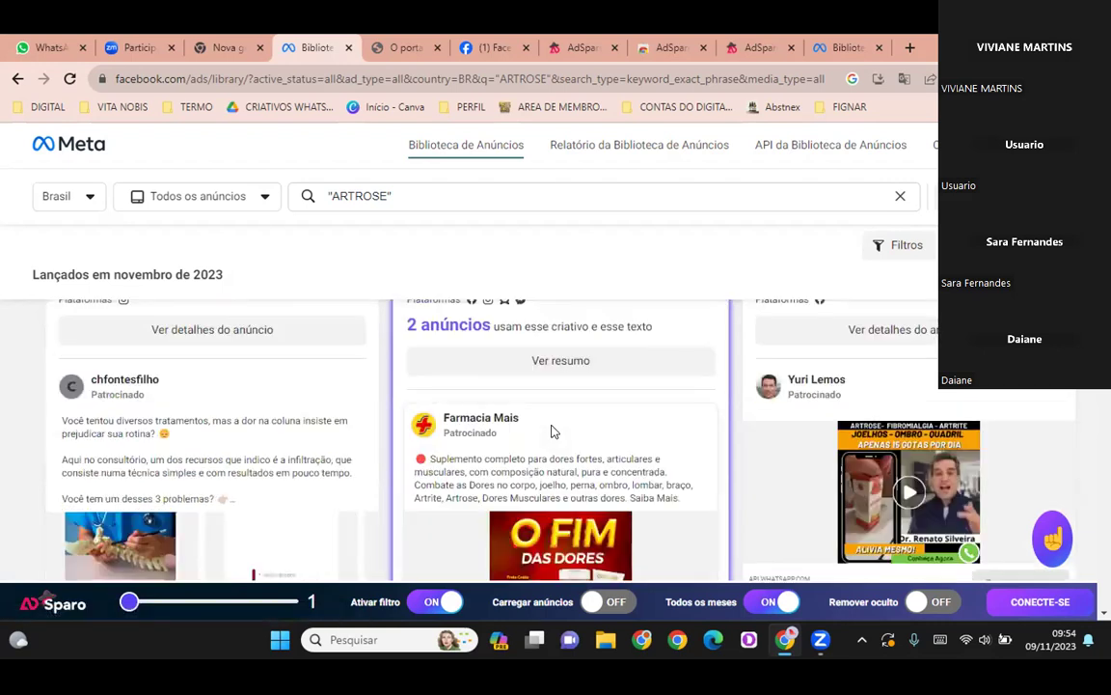
pyautogui.scroll(-10, 553, 432)
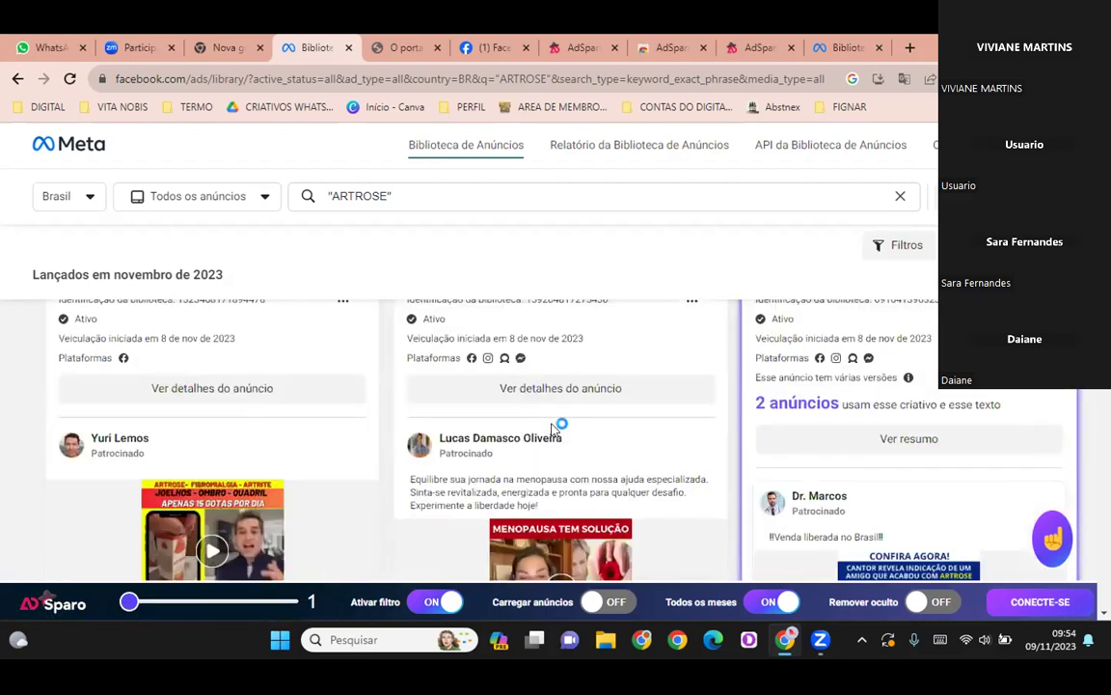
# Look further through the "ARTROSE" ads launched in November 2023 for highlighted creatives reused by many ads
pyautogui.scroll(-10, 553, 429)
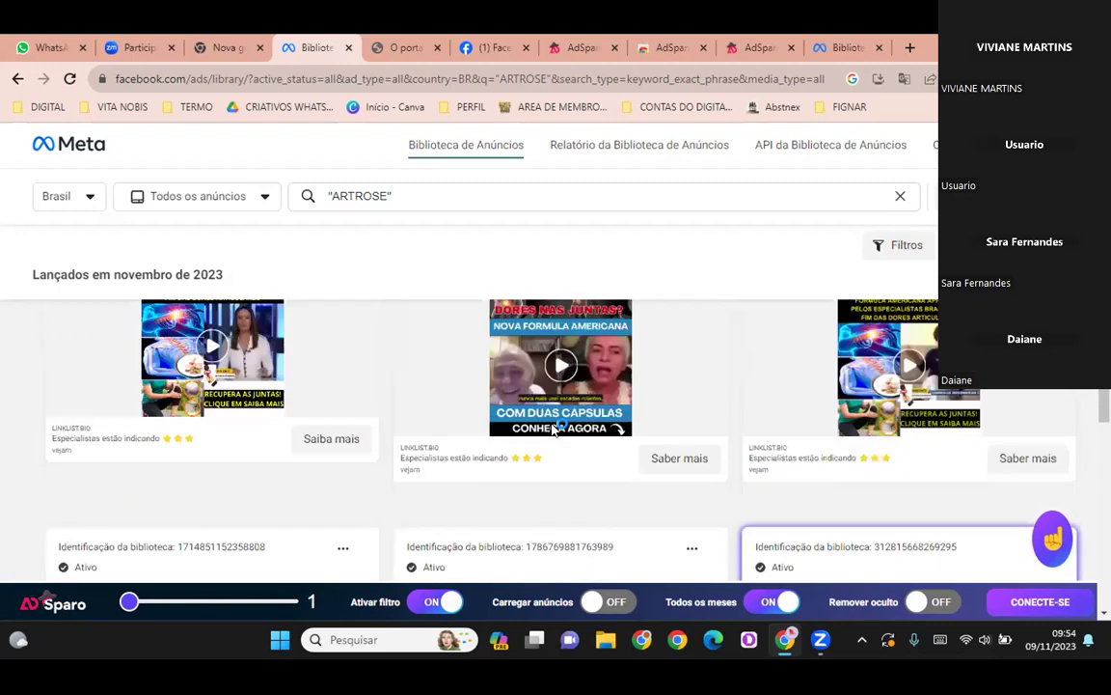
pyautogui.scroll(-10, 553, 428)
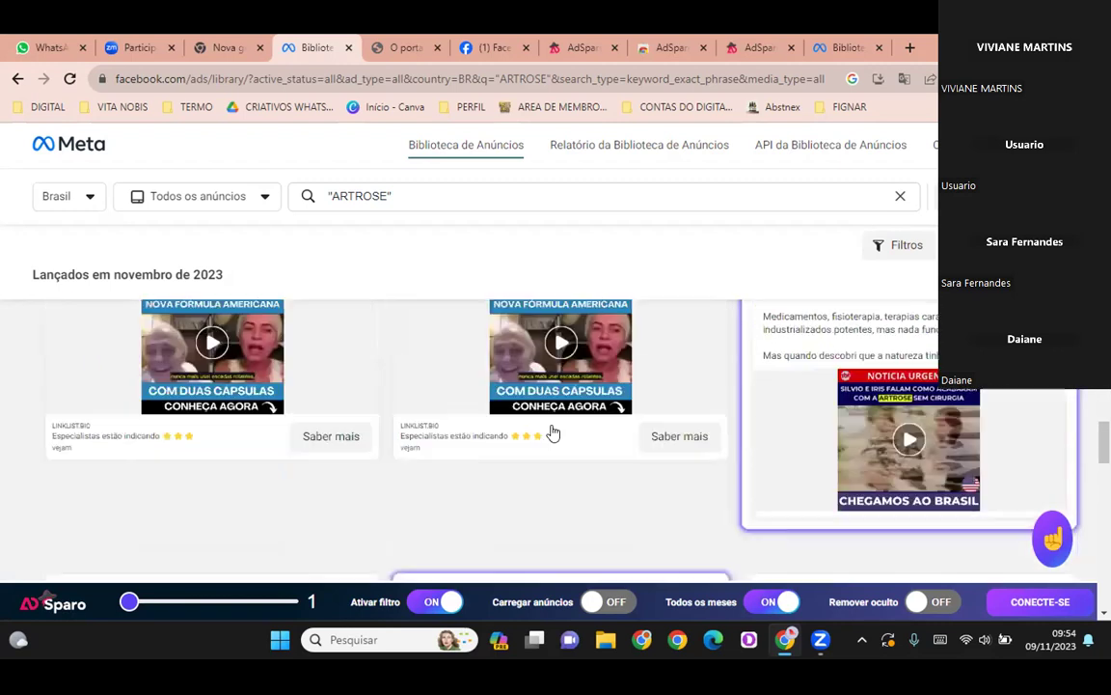
pyautogui.scroll(-10, 553, 426)
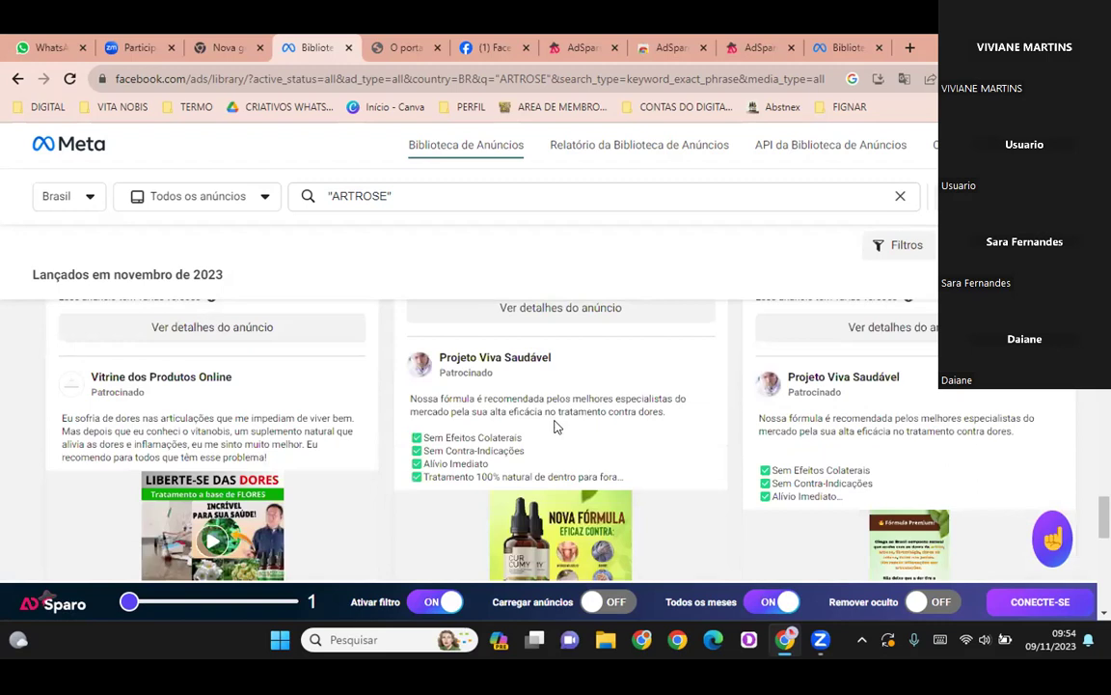
pyautogui.scroll(-5, 520, 289)
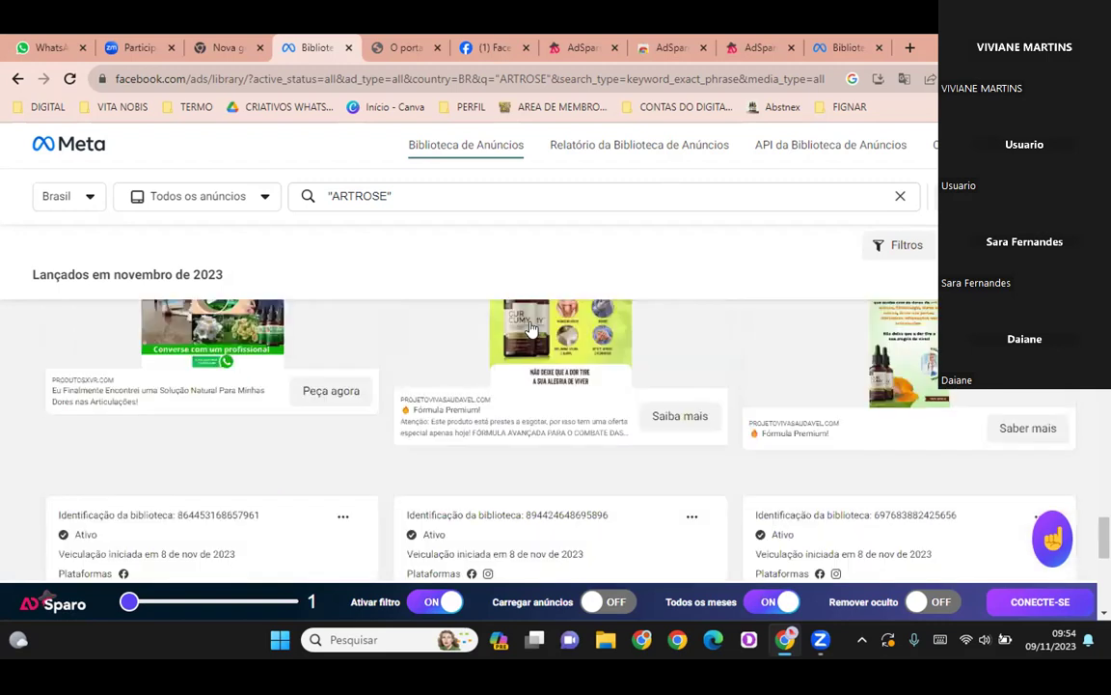
pyautogui.scroll(-4, 526, 328)
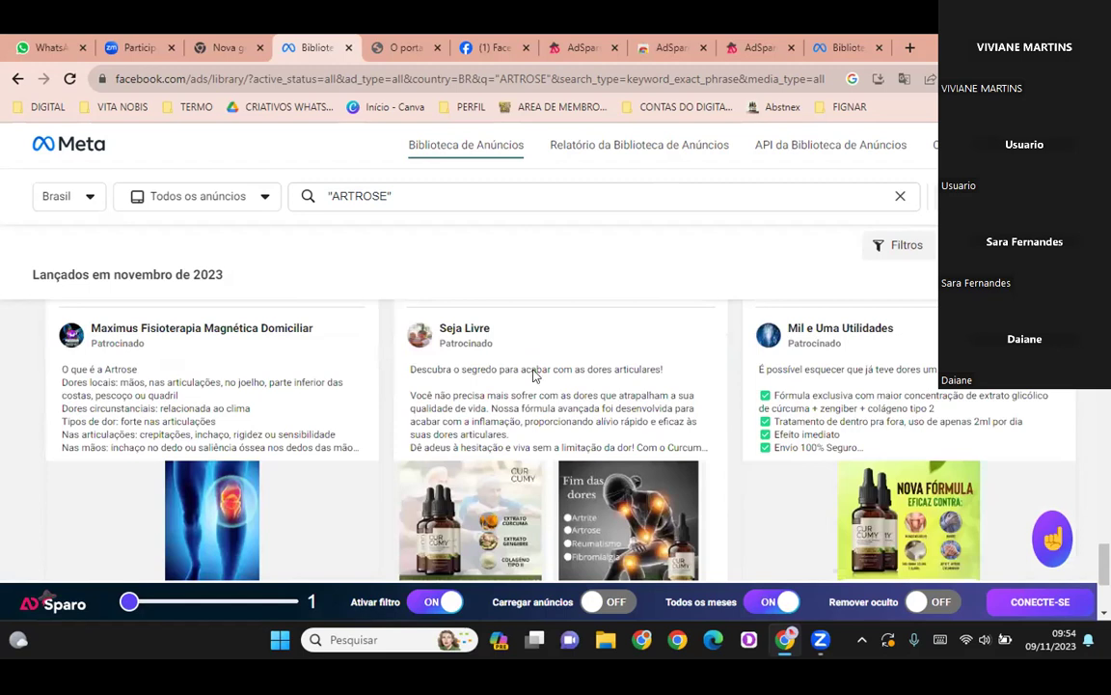
pyautogui.scroll(-3, 576, 441)
pyautogui.scroll(-2, 576, 440)
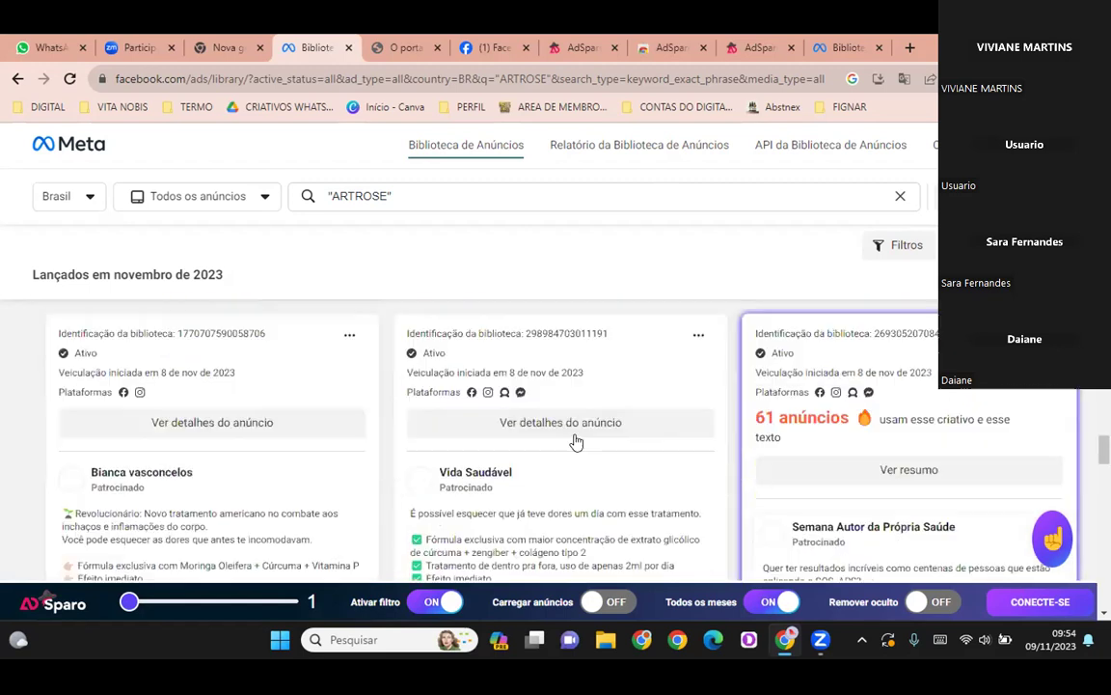
pyautogui.scroll(-3, 682, 420)
pyautogui.scroll(-1, 691, 405)
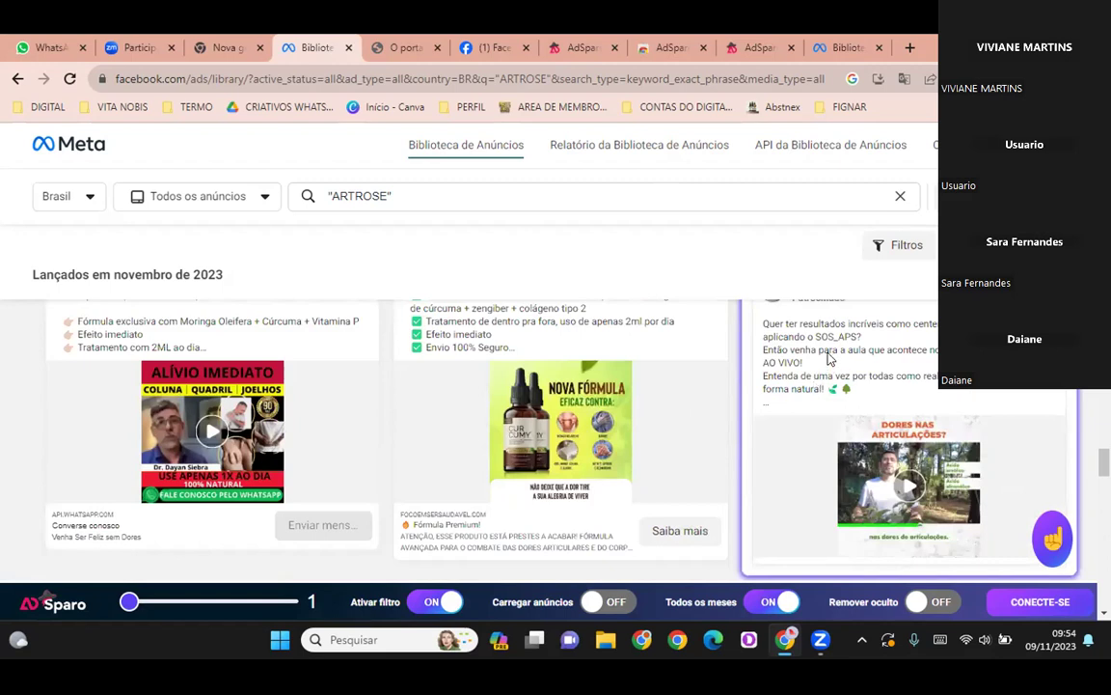
pyautogui.scroll(2, 826, 365)
pyautogui.scroll(-2, 827, 367)
pyautogui.scroll(1, 355, 416)
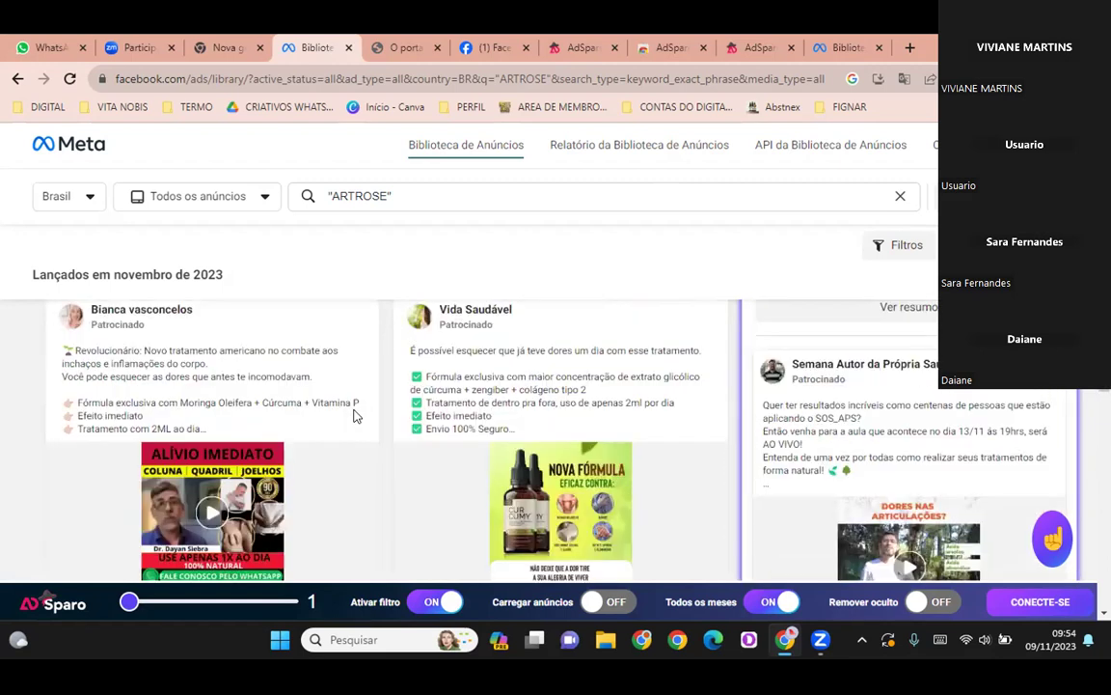
pyautogui.scroll(-5, 355, 417)
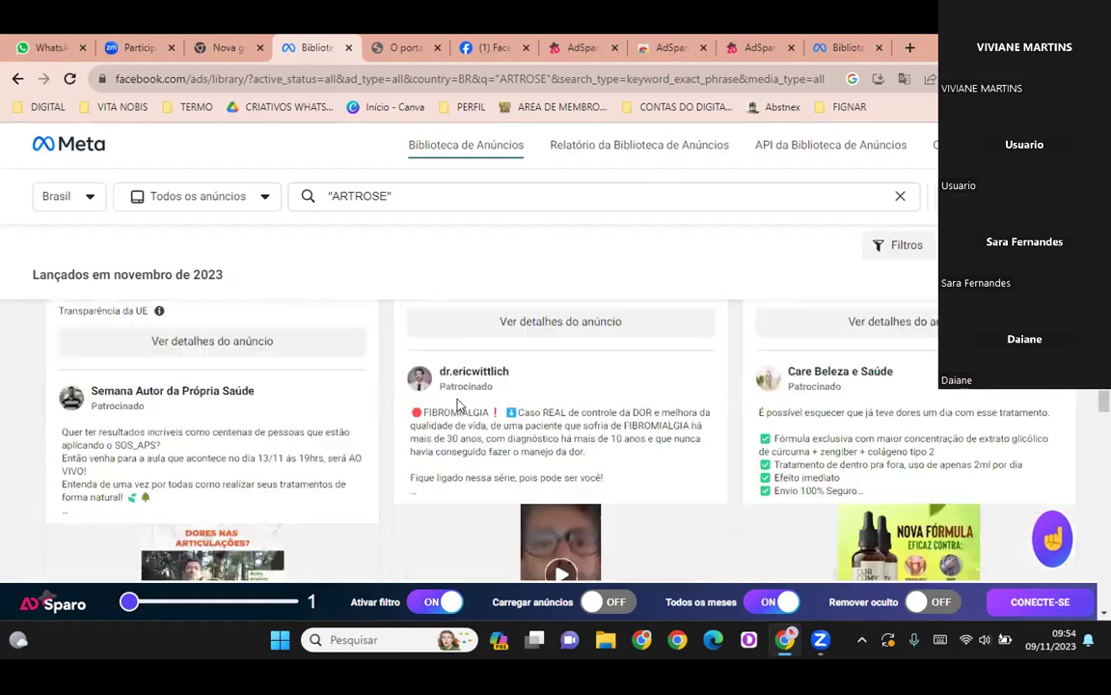
pyautogui.scroll(-1, 459, 403)
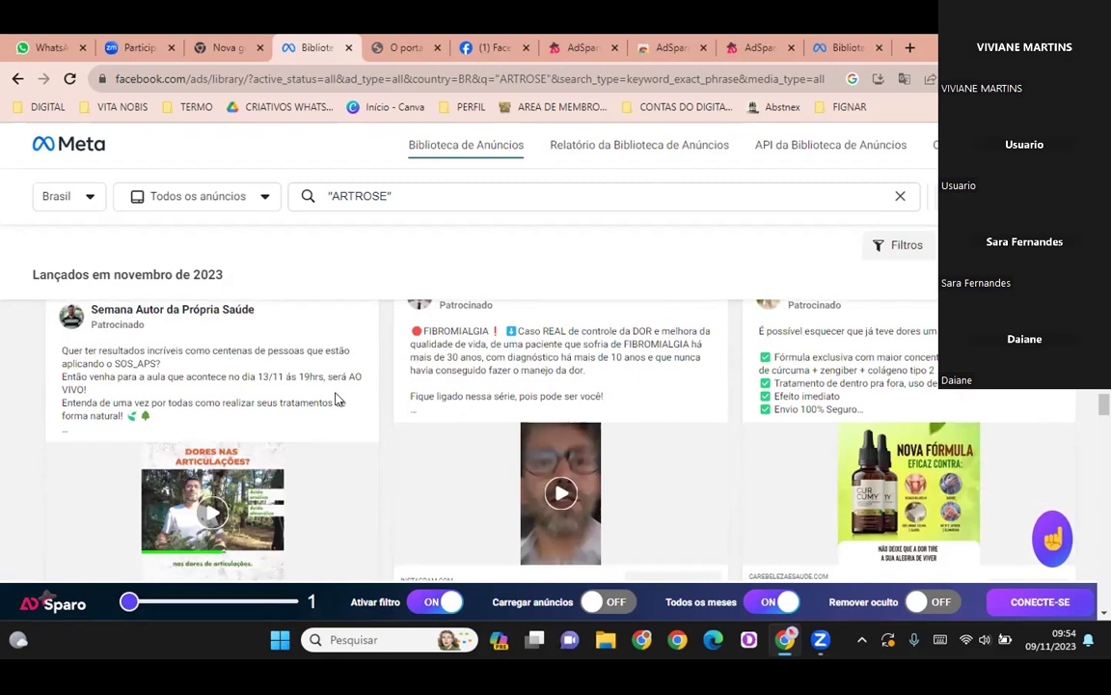
pyautogui.scroll(-5, 347, 417)
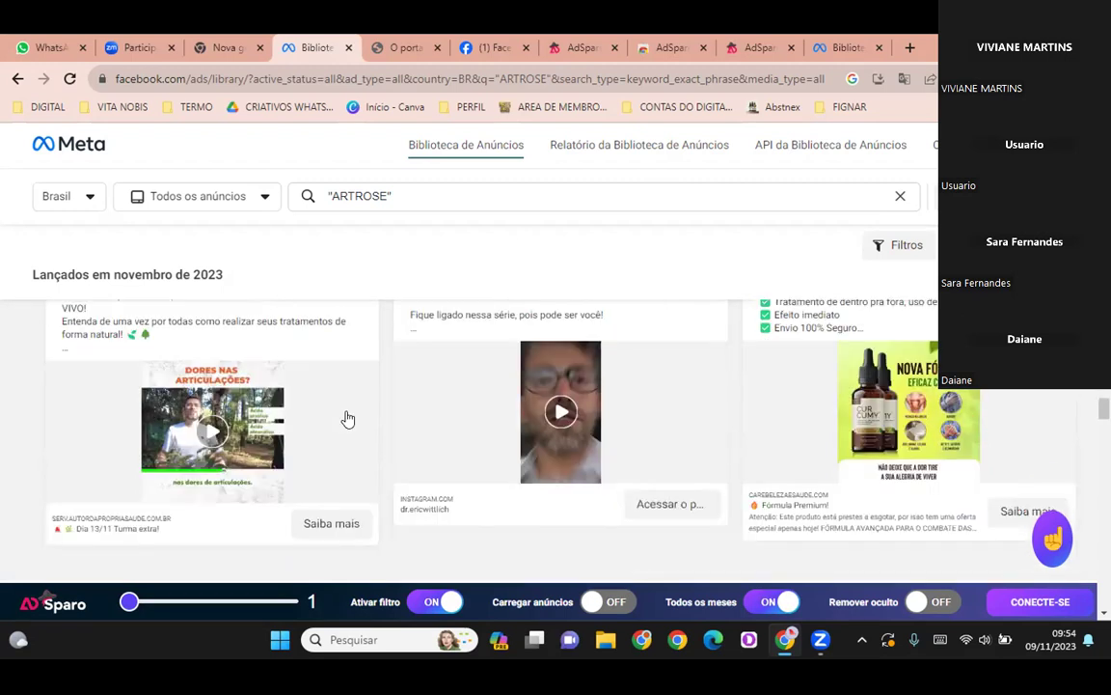
pyautogui.scroll(-5, 349, 419)
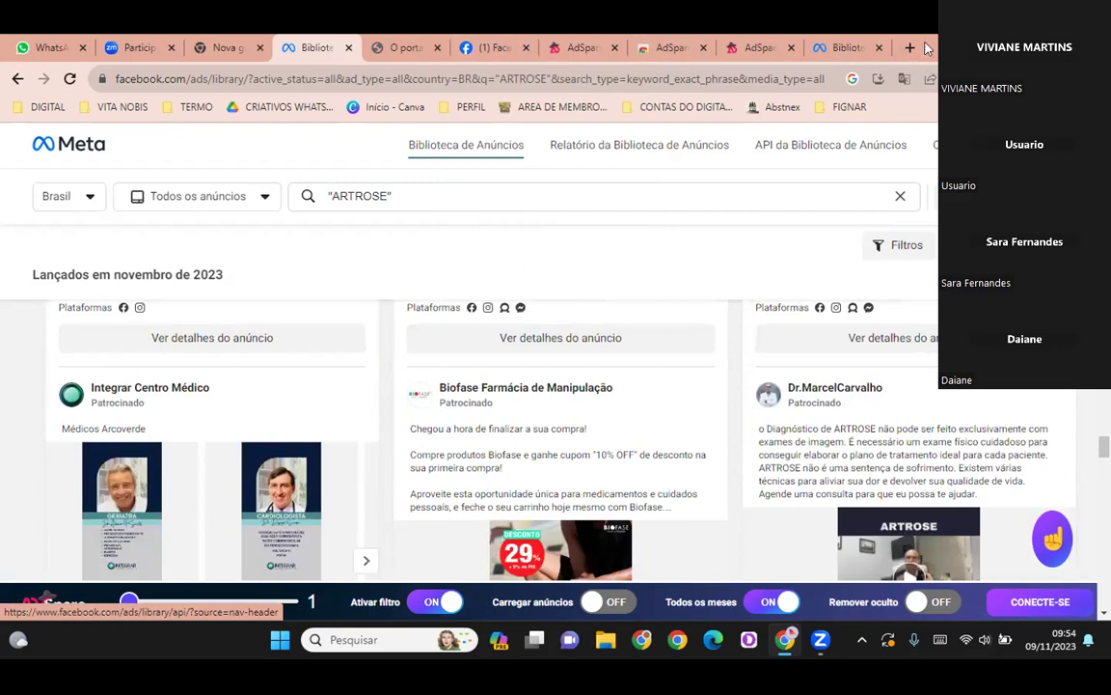
# Close the AdSparo, extension store, Ad Library, news portal and Facebook pages, keeping WhatsApp, Zoom and the blank page open
pyautogui.click(790, 49)
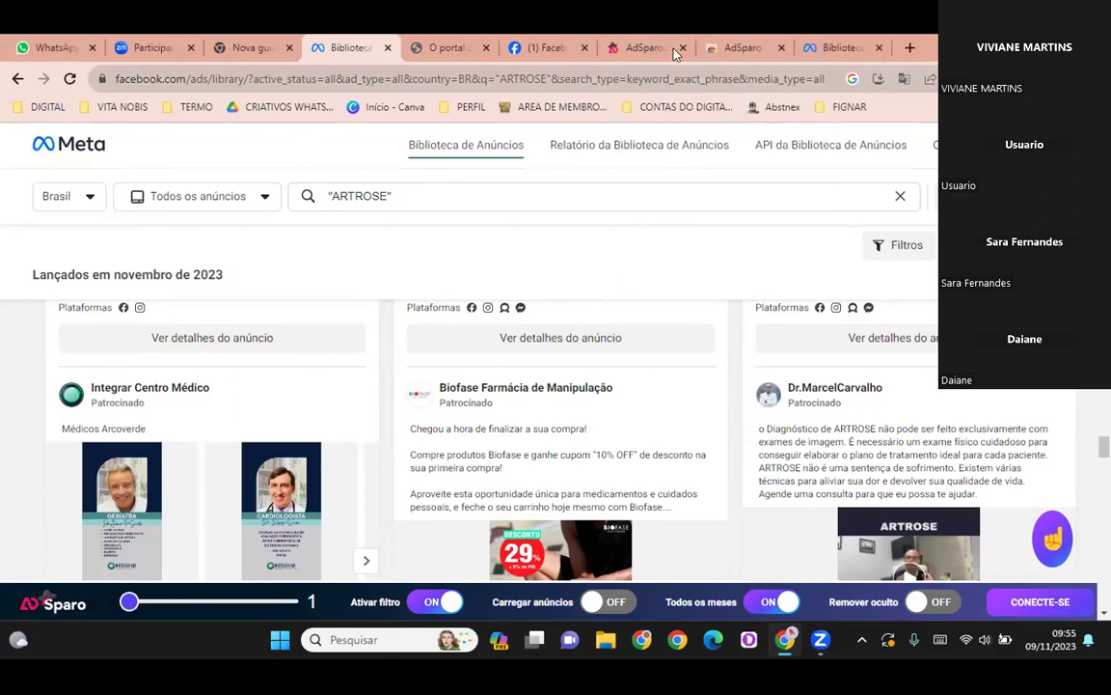
pyautogui.click(683, 49)
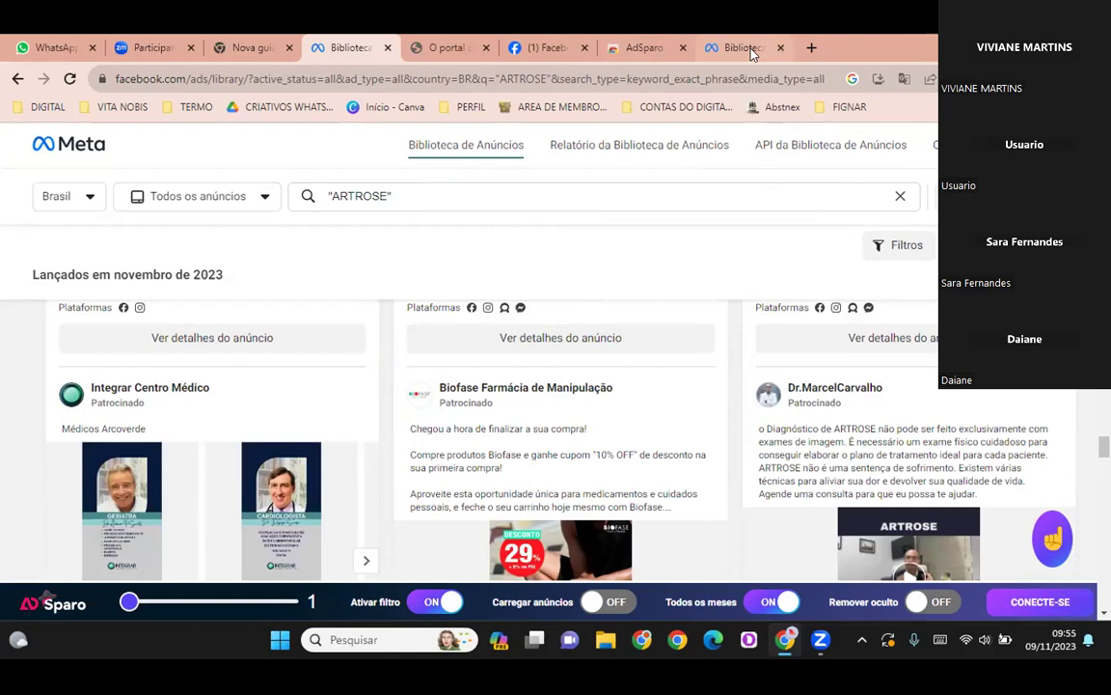
pyautogui.click(683, 48)
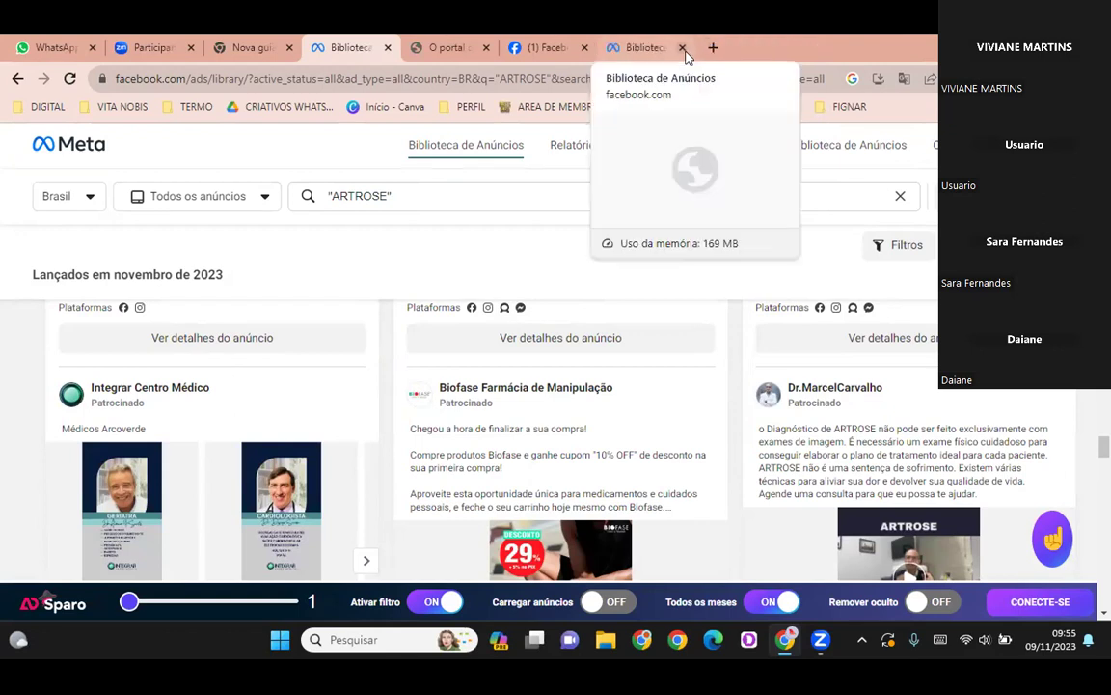
pyautogui.click(683, 48)
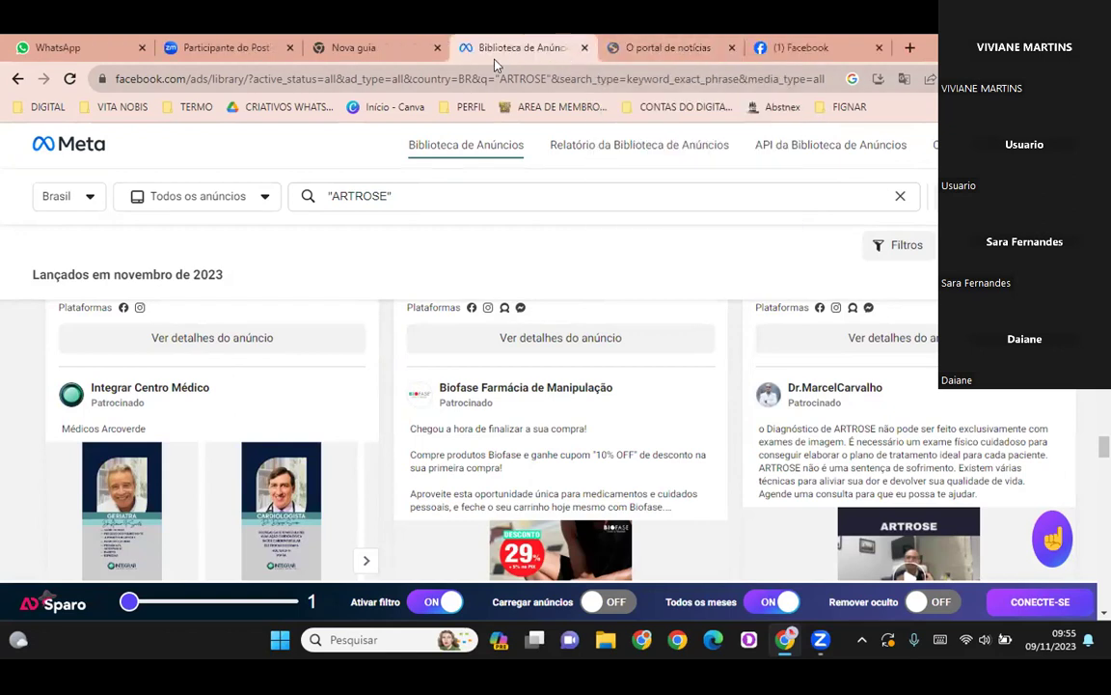
pyautogui.click(586, 48)
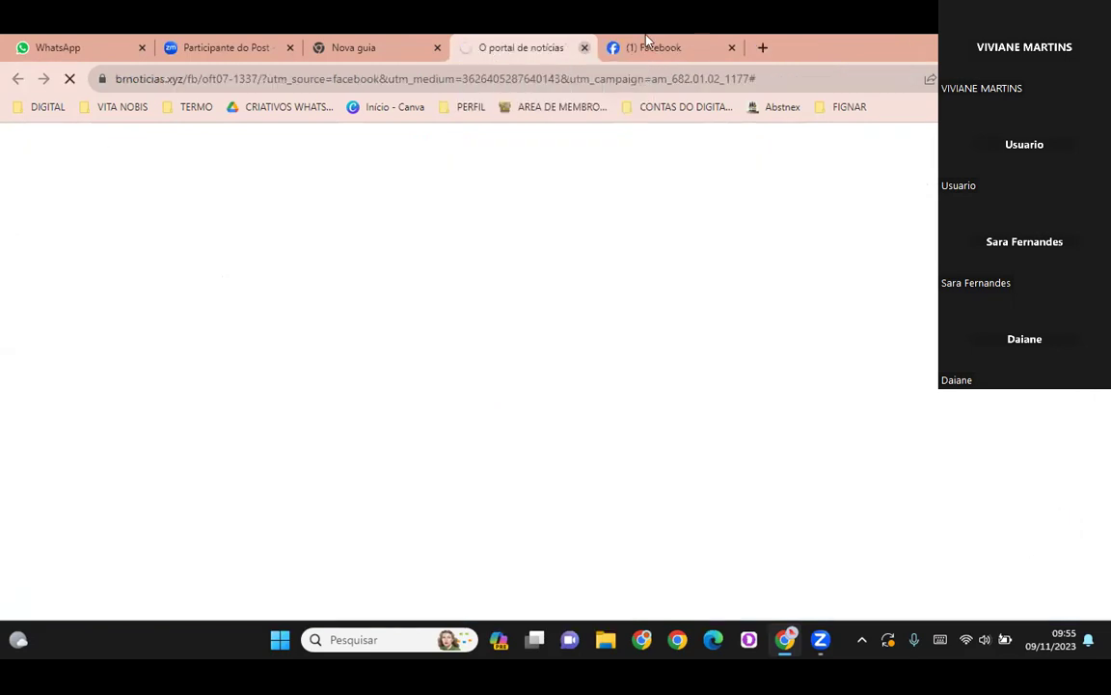
pyautogui.click(585, 49)
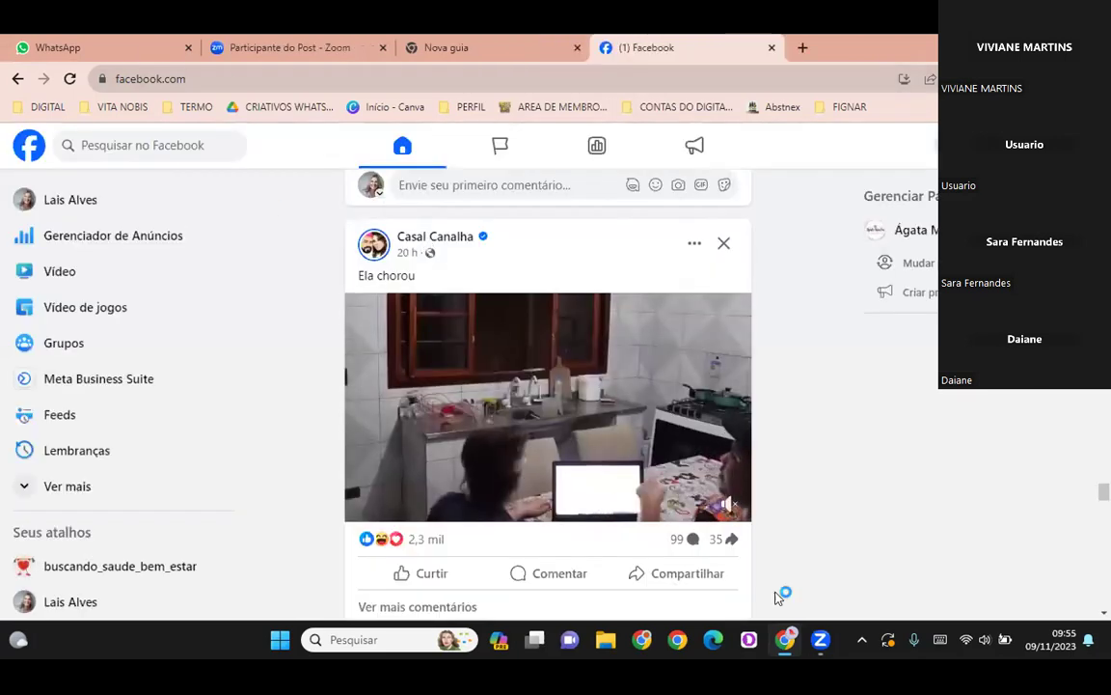
pyautogui.click(771, 48)
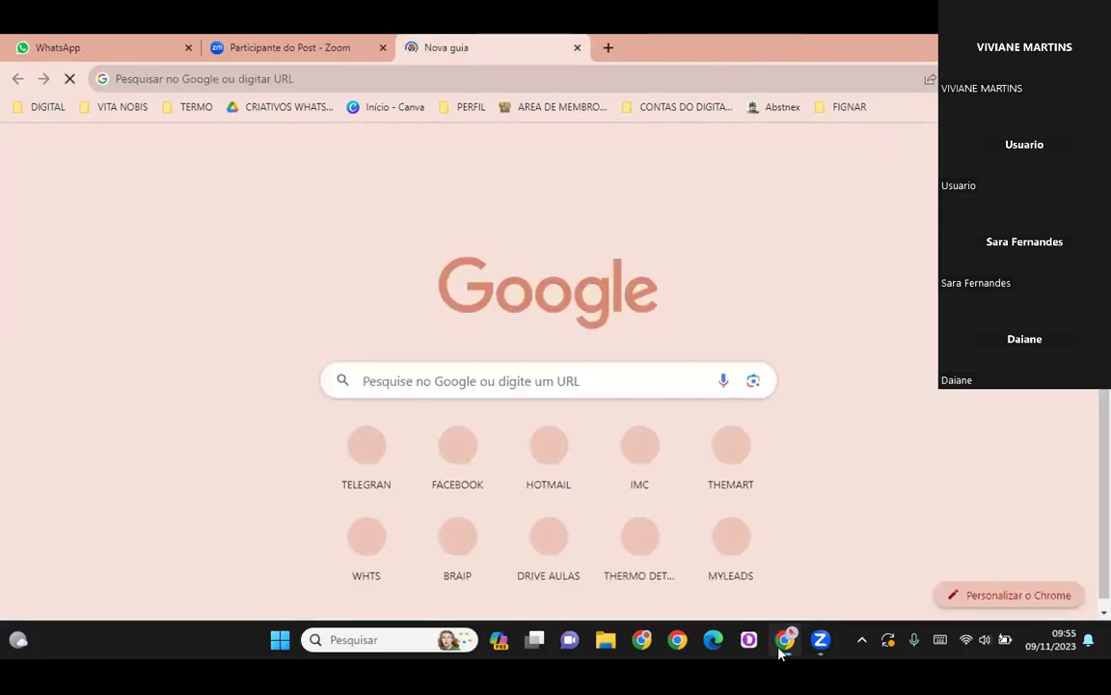
# Switch to another Chrome profile, the blue-themed one with Facebook, Gmail and Instagram shortcuts
pyautogui.moveTo(783, 648)
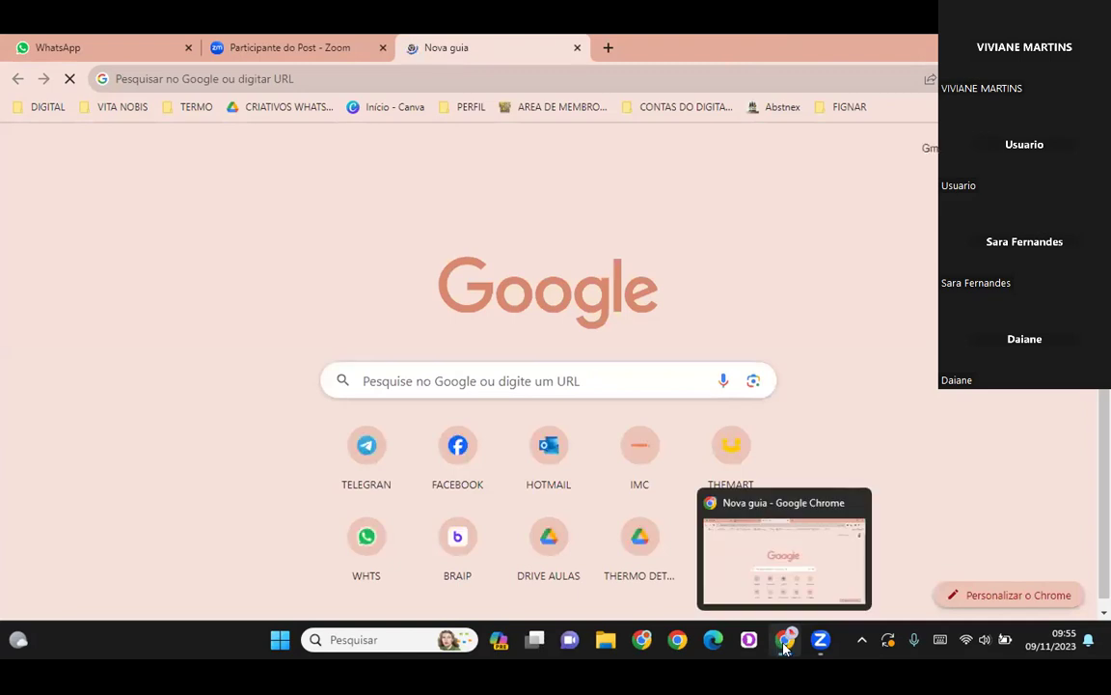
pyautogui.click(784, 640)
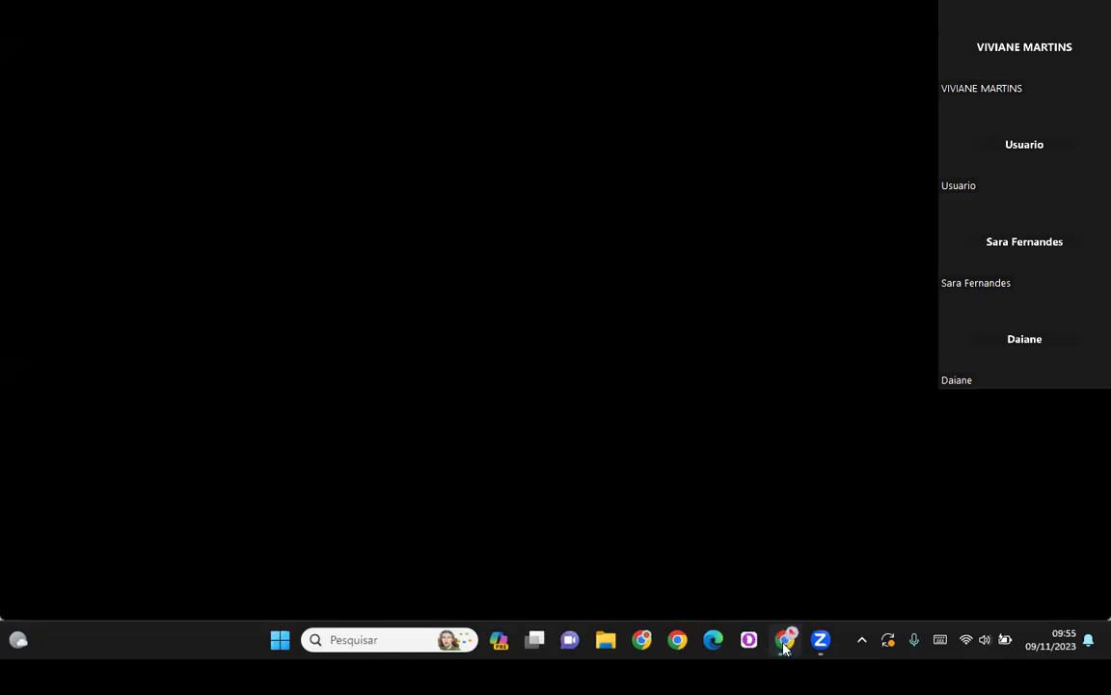
pyautogui.click(783, 640)
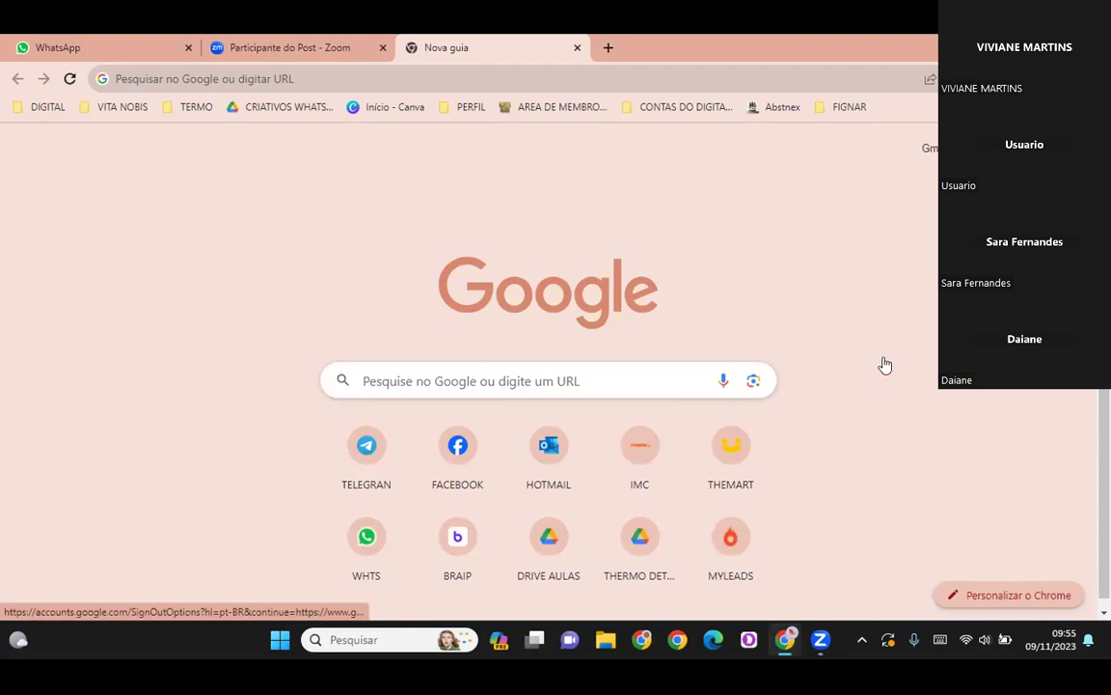
pyautogui.moveTo(805, 620)
pyautogui.click(1066, 78)
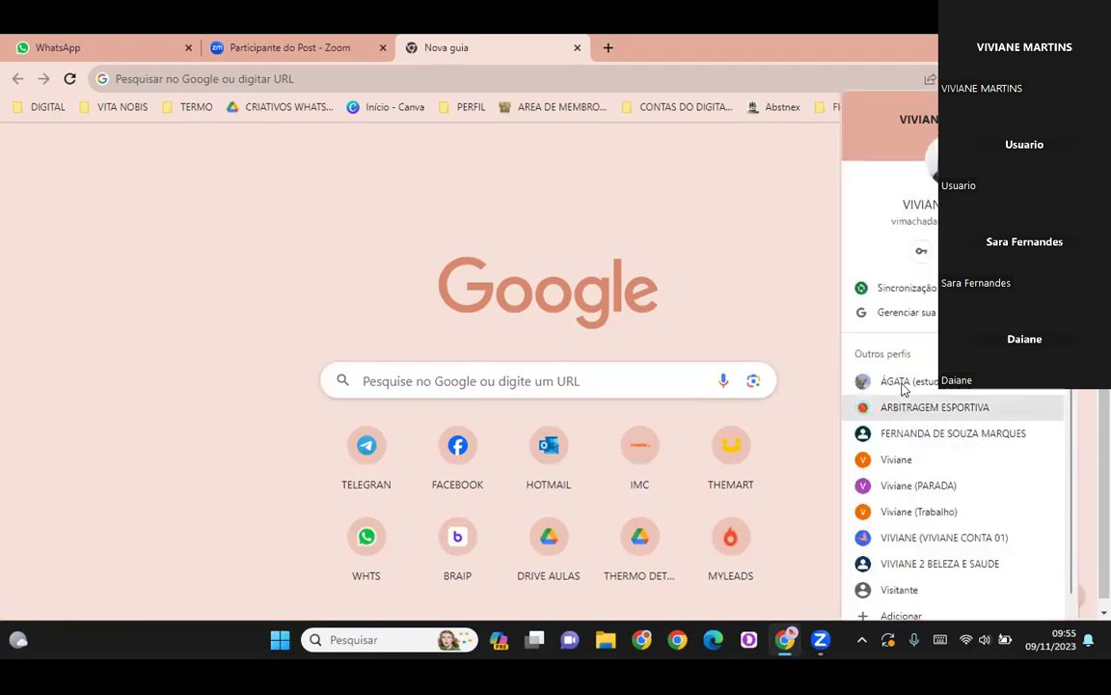
pyautogui.click(808, 487)
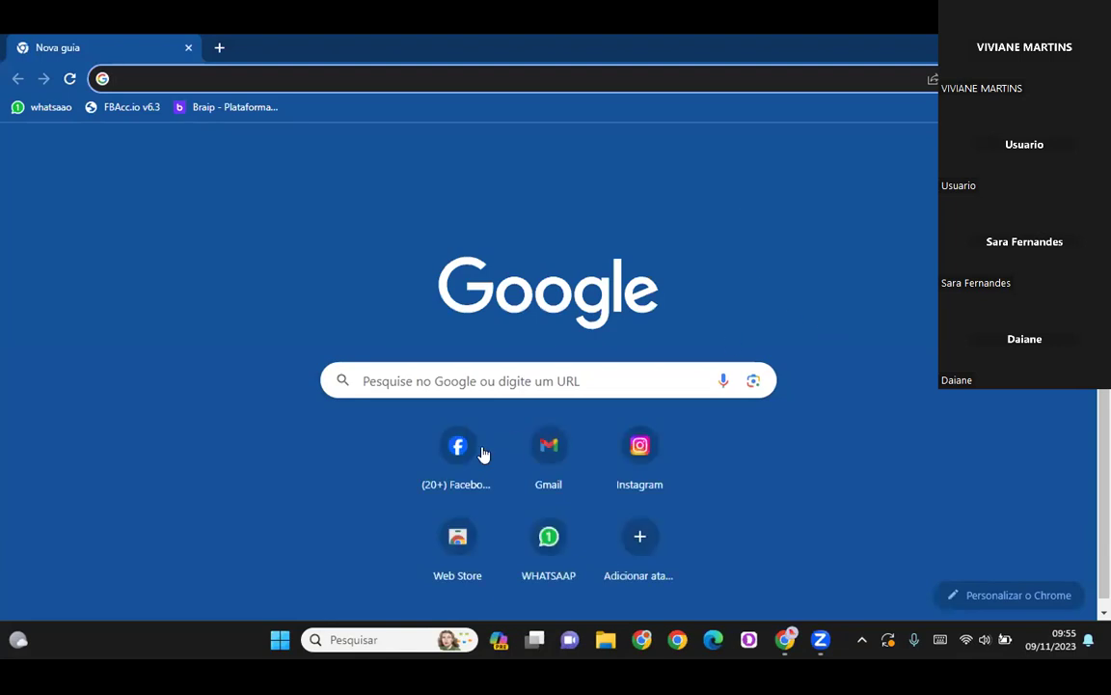
# Open Facebook's Ads Manager from the Facebook home page and dismiss the notice about adding a payment method
pyautogui.click(462, 459)
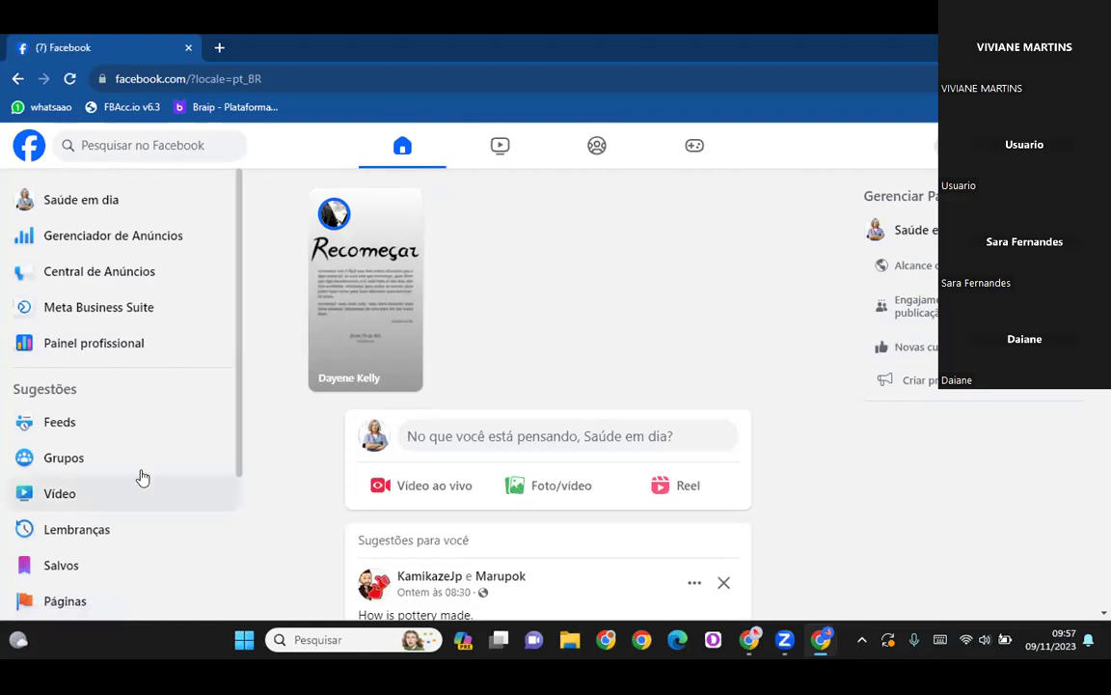
pyautogui.click(119, 253)
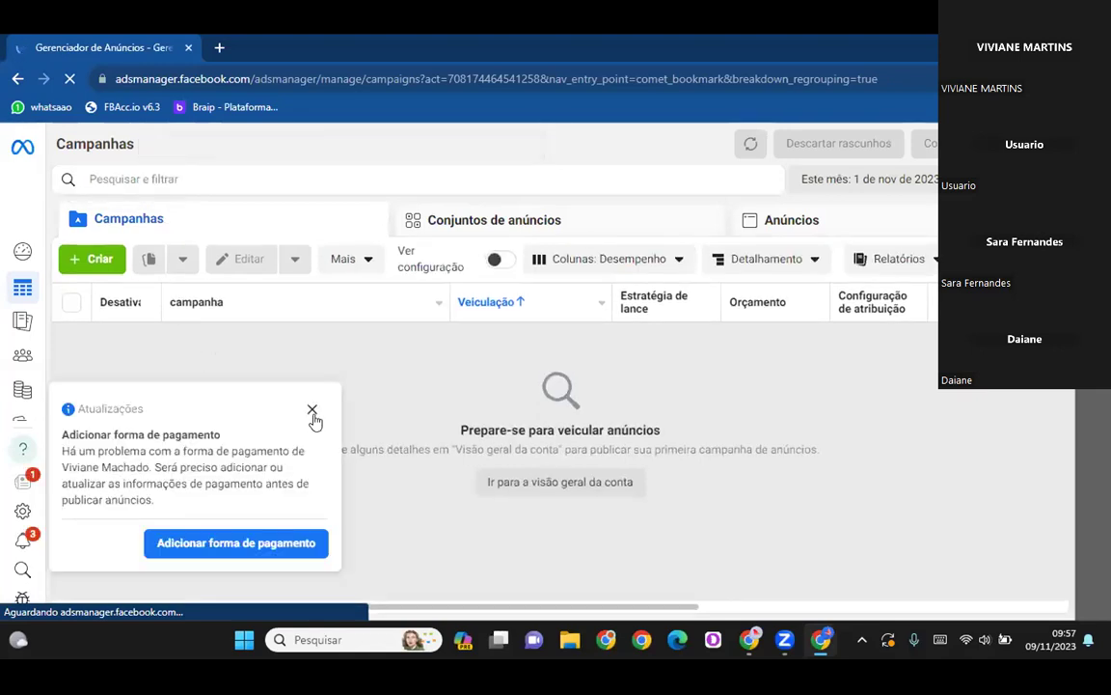
pyautogui.click(313, 410)
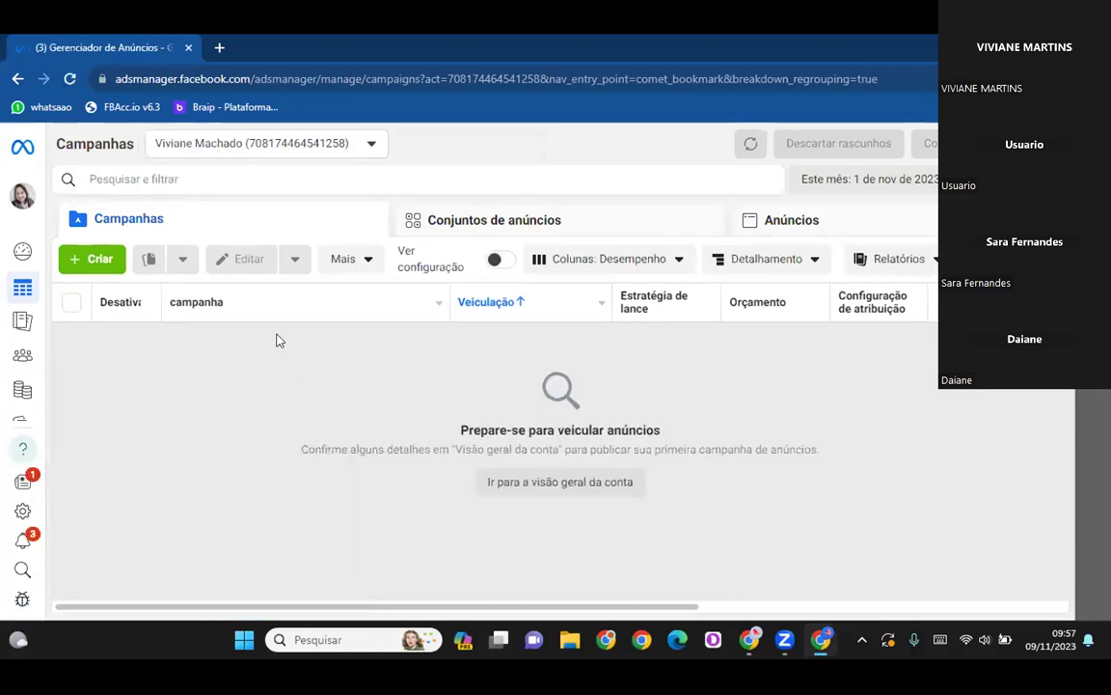
# List more ad accounts and switch Ads Manager to CONTA DE ANUNCIO 01 under BM CONTA 000001
pyautogui.click(297, 142)
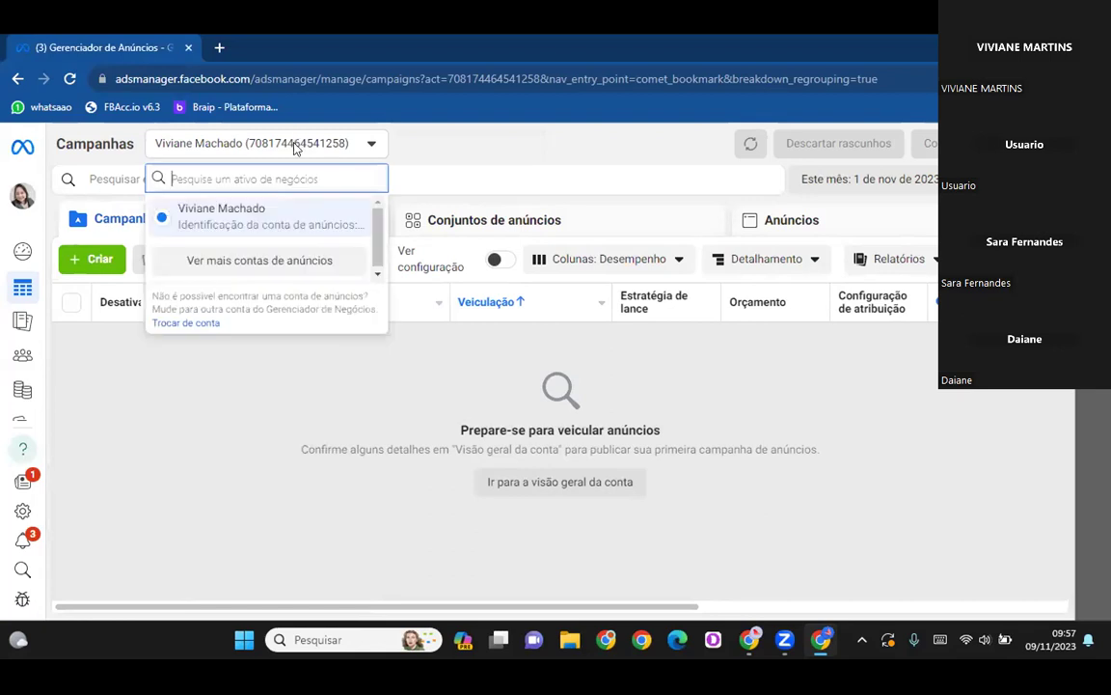
pyautogui.click(262, 262)
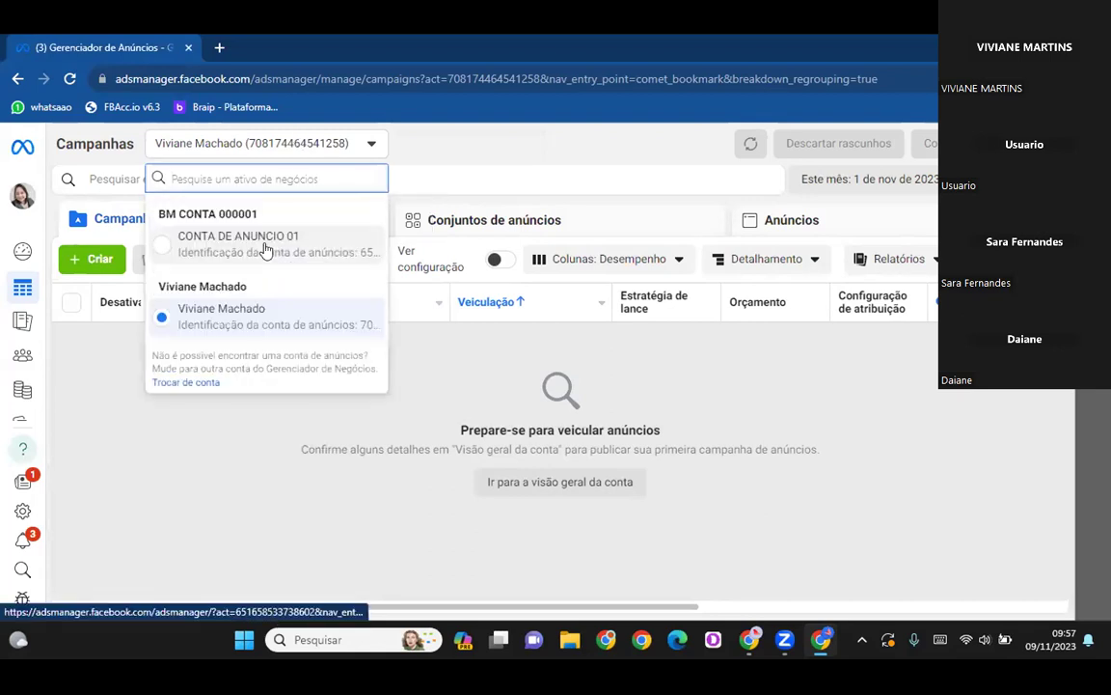
pyautogui.click(231, 248)
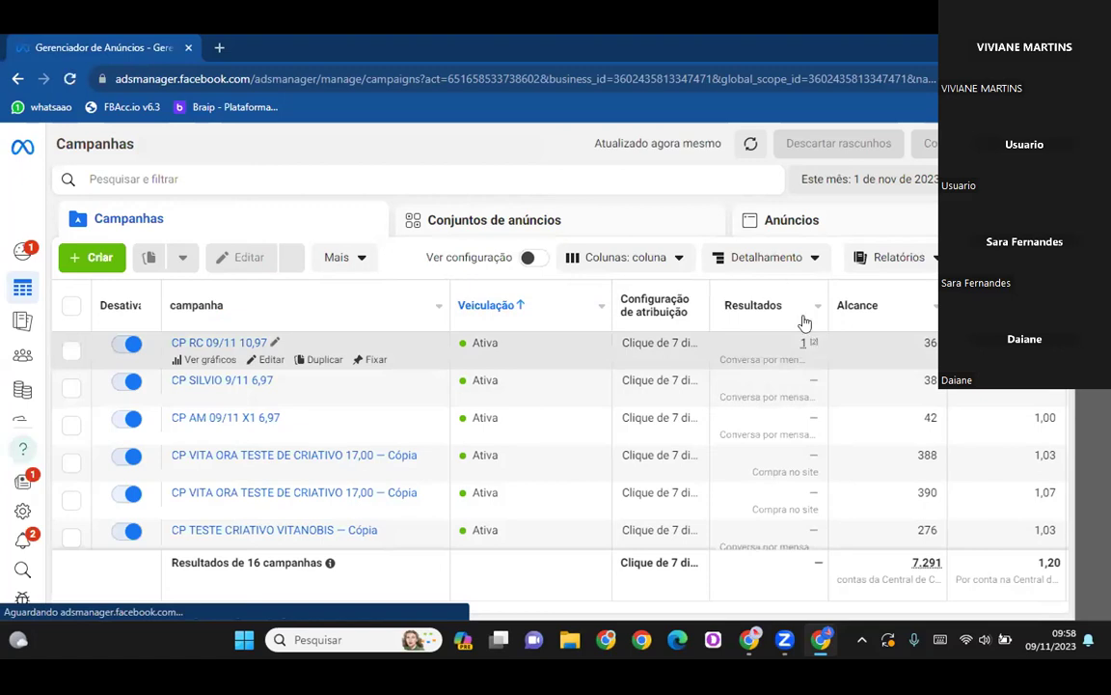
# Select campaigns CP RC 09/11 10,97, CP SILVIO 9/11 6,97 and CP AM 09/11 X1 6,97 and compare their results, cost, clicks, CTR and CPC
pyautogui.moveTo(816, 350)
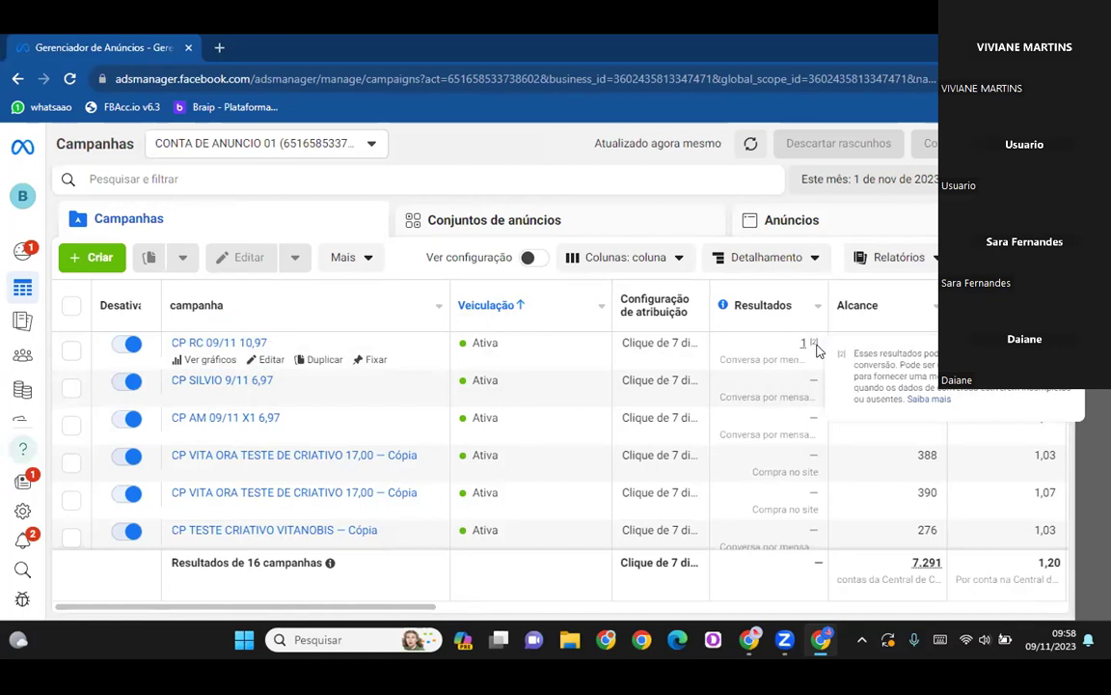
pyautogui.click(70, 351)
pyautogui.click(71, 391)
pyautogui.click(71, 425)
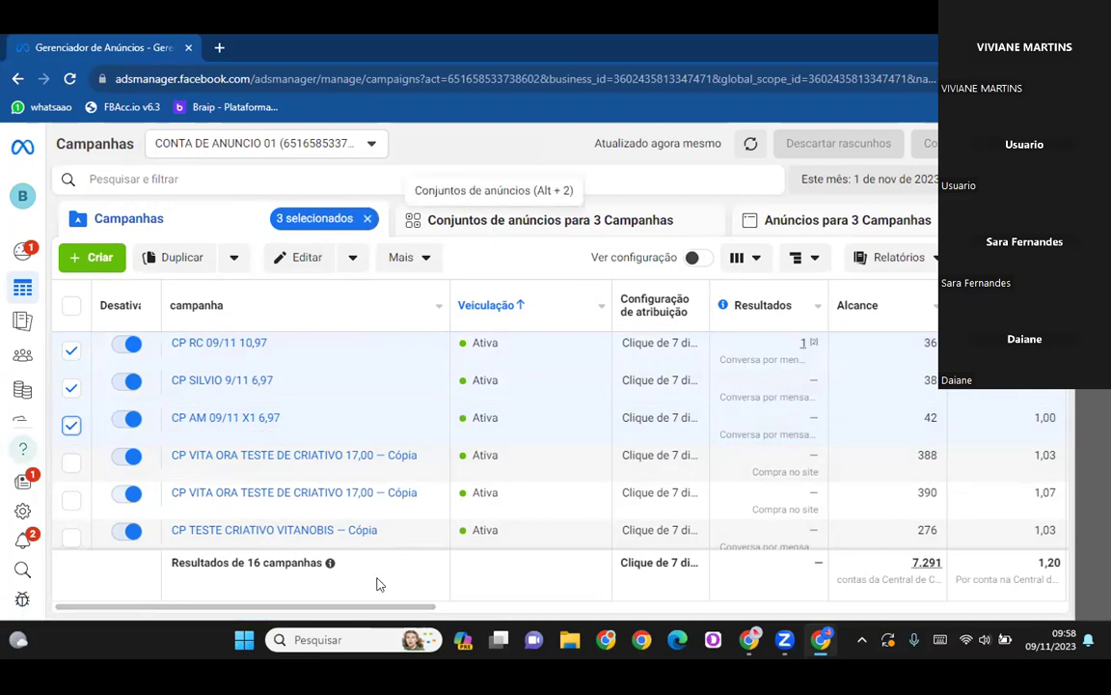
pyautogui.moveTo(374, 607); pyautogui.dragTo(481, 614)
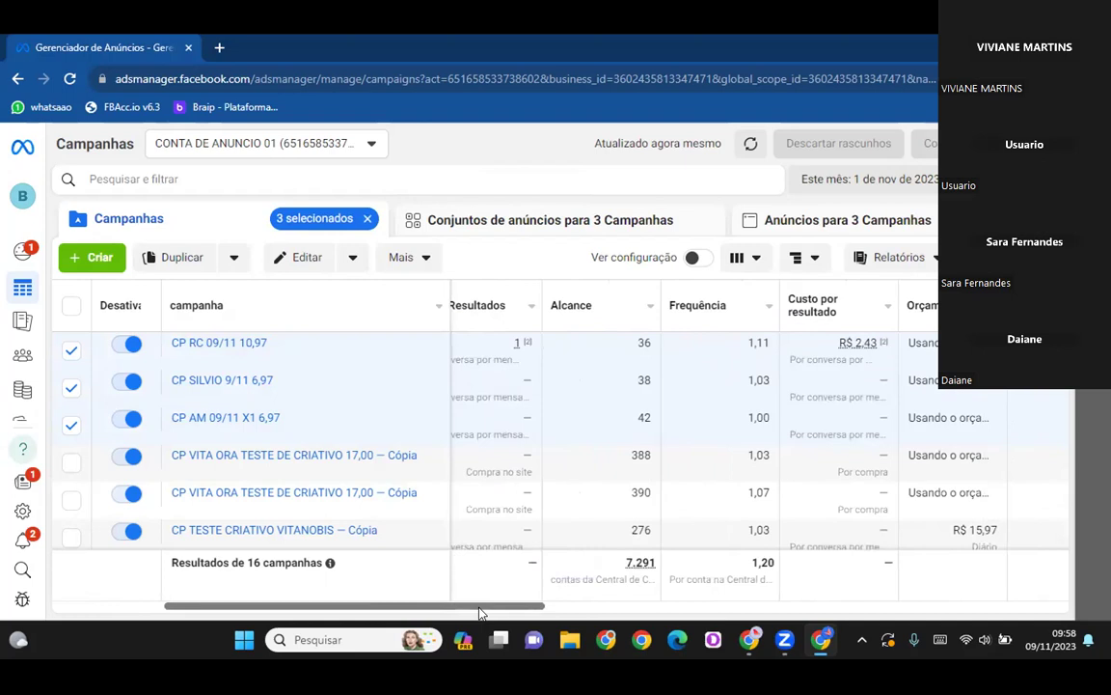
pyautogui.moveTo(480, 613); pyautogui.dragTo(974, 654)
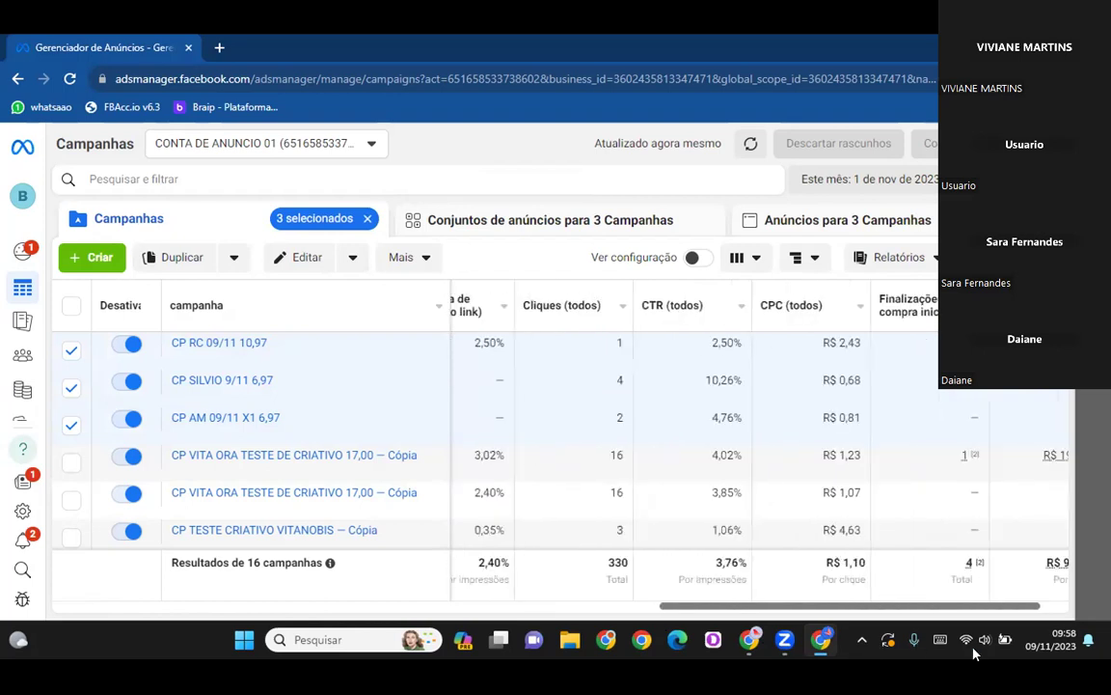
pyautogui.moveTo(975, 653); pyautogui.dragTo(977, 653)
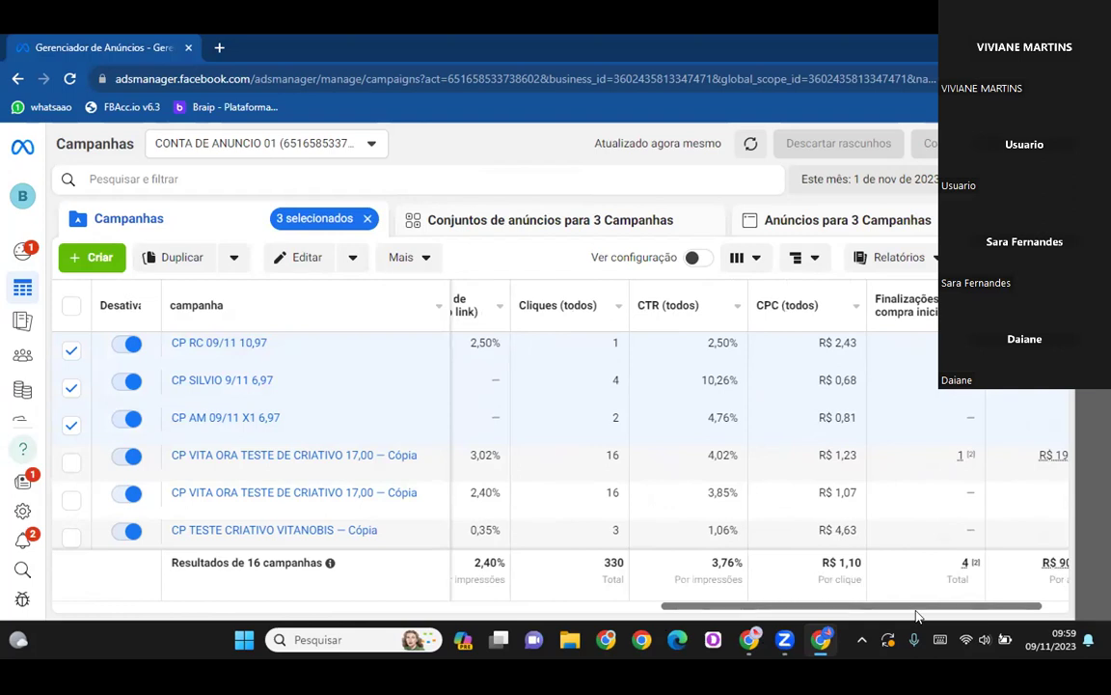
# Review the amount spent, impressions, clicks, CTR, CPC and initiated checkouts of the three selected 09/11 campaigns
pyautogui.moveTo(834, 608); pyautogui.dragTo(485, 593)
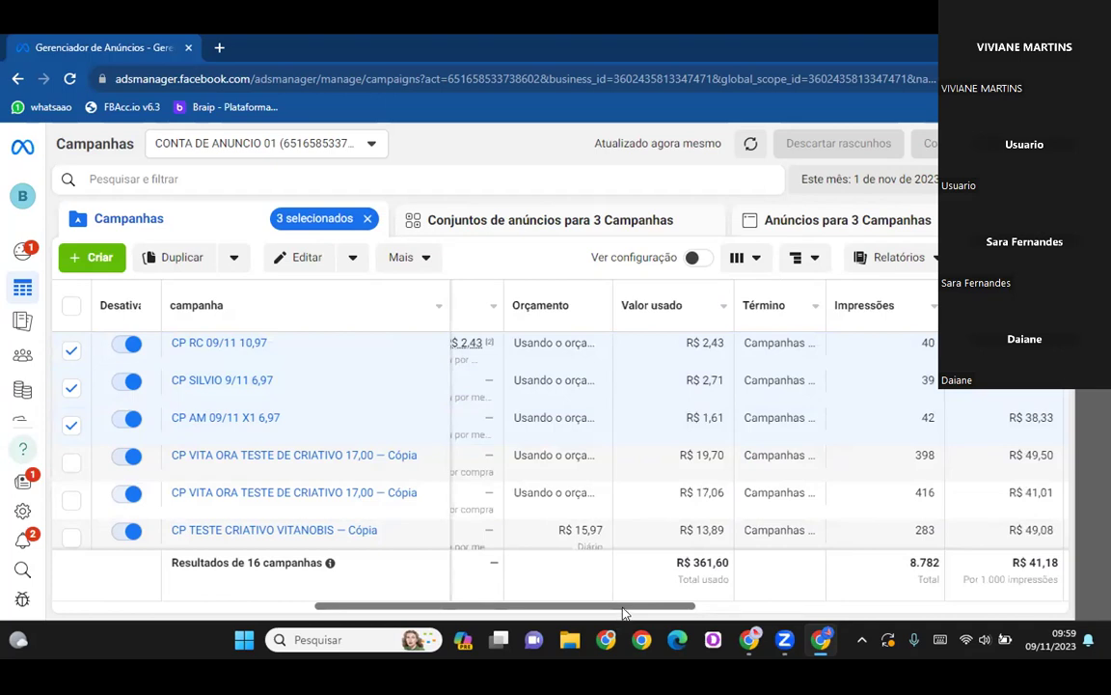
pyautogui.moveTo(622, 612); pyautogui.dragTo(1092, 627)
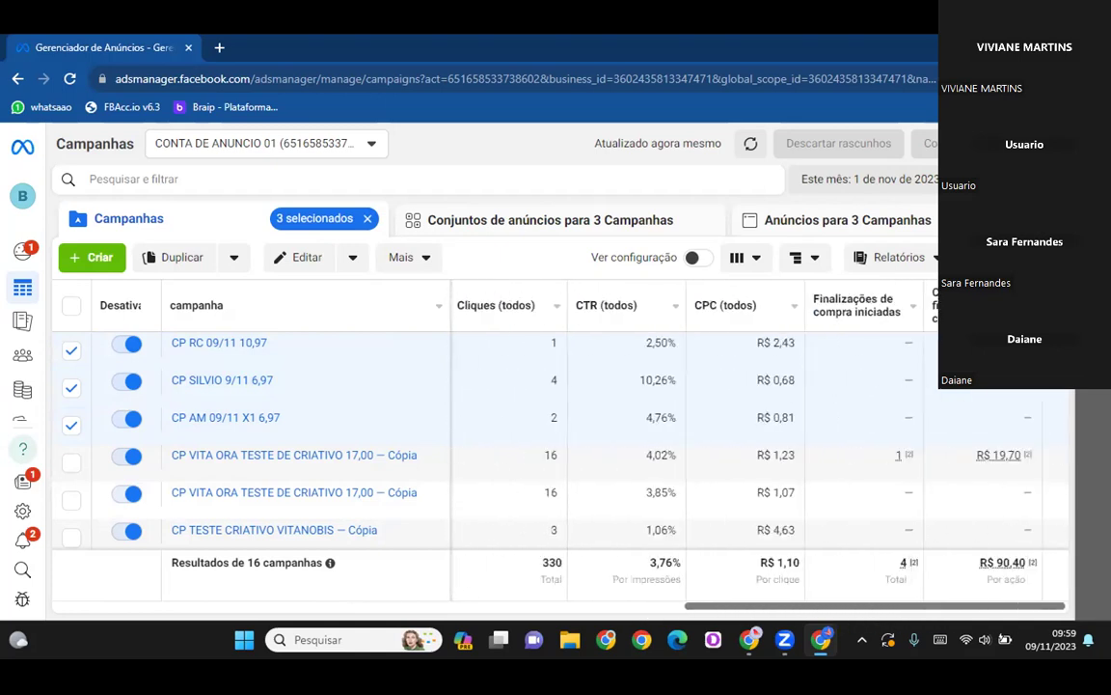
pyautogui.hscroll(-10, 945, 560)
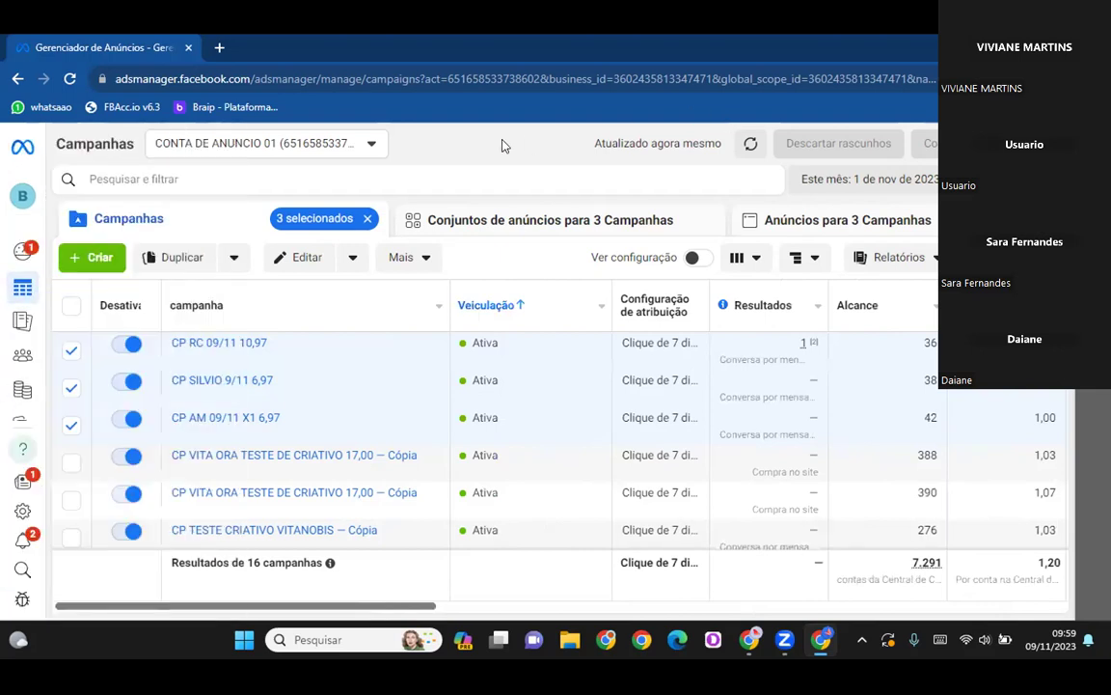
# Deselect the three 09/11 campaigns and select the three active CP VITA ORA TESTE DE CRIATIVO 17,00 campaigns instead, including both copies
pyautogui.click(71, 350)
pyautogui.click(71, 387)
pyautogui.click(71, 425)
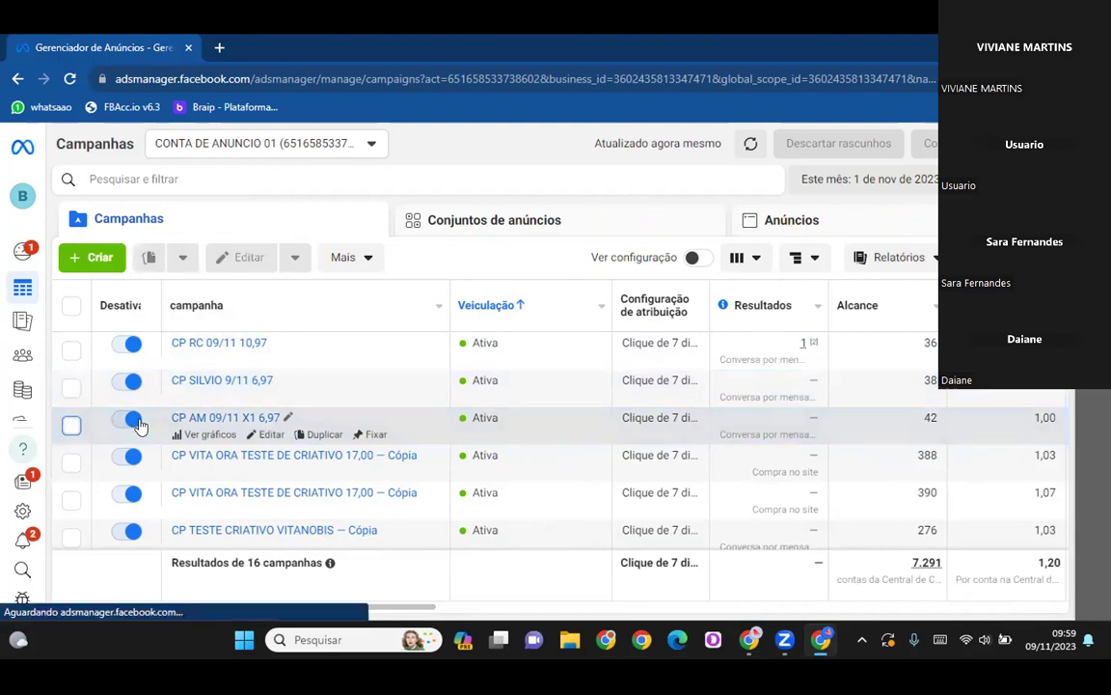
pyautogui.scroll(-2, 279, 383)
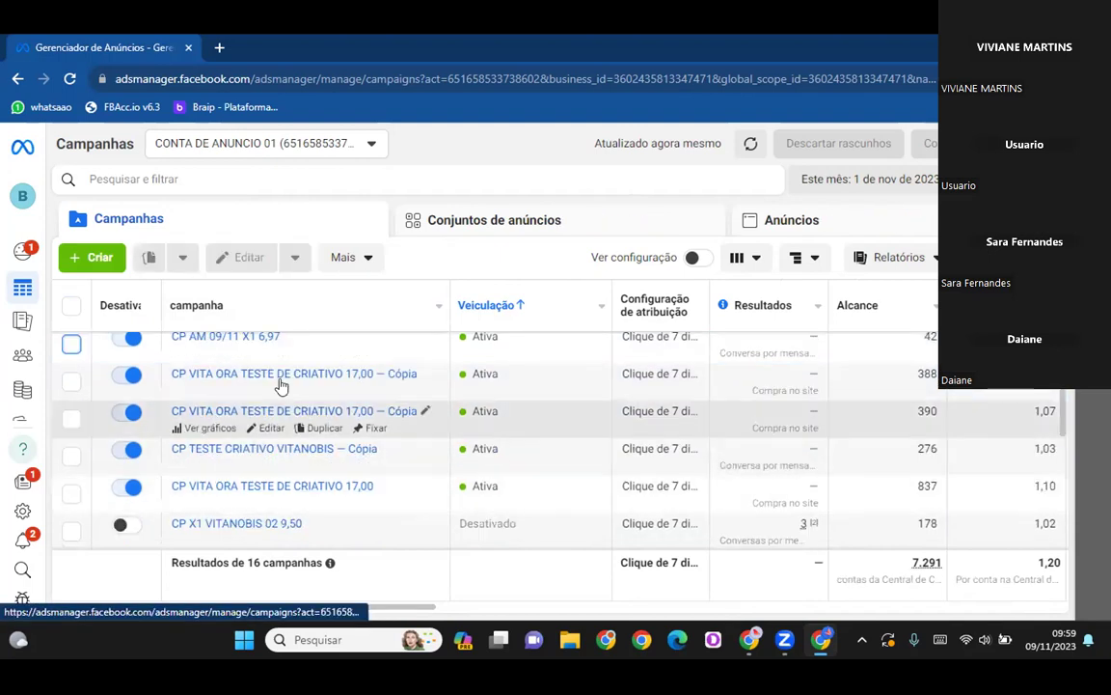
pyautogui.click(71, 381)
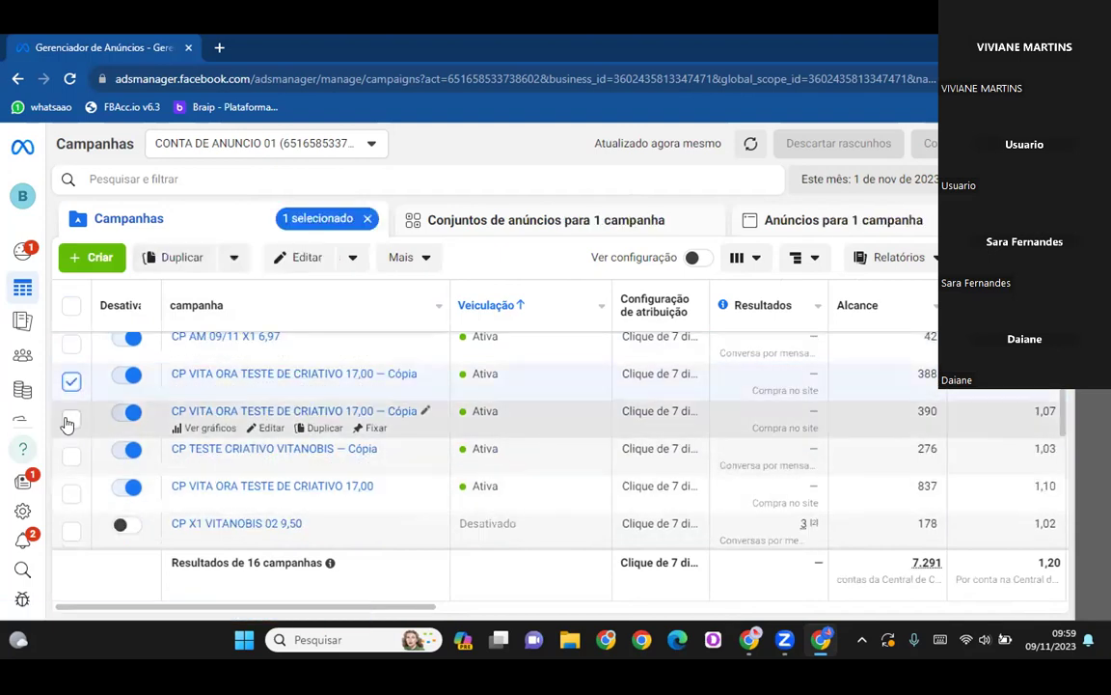
pyautogui.click(72, 423)
pyautogui.click(71, 494)
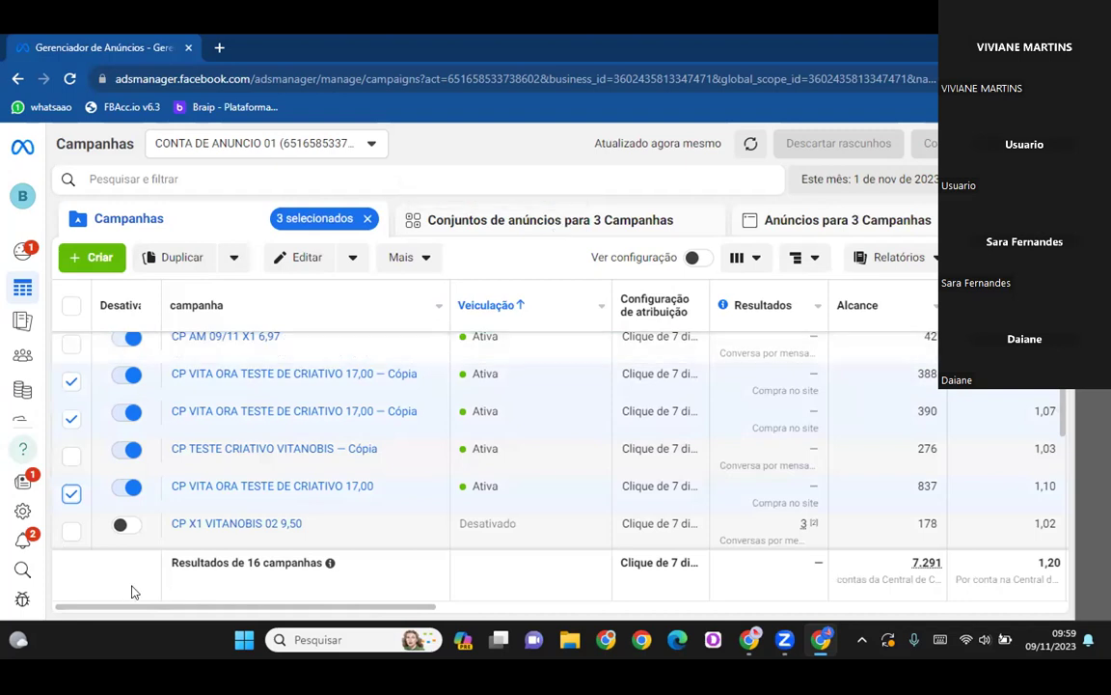
pyautogui.moveTo(214, 608); pyautogui.dragTo(349, 618)
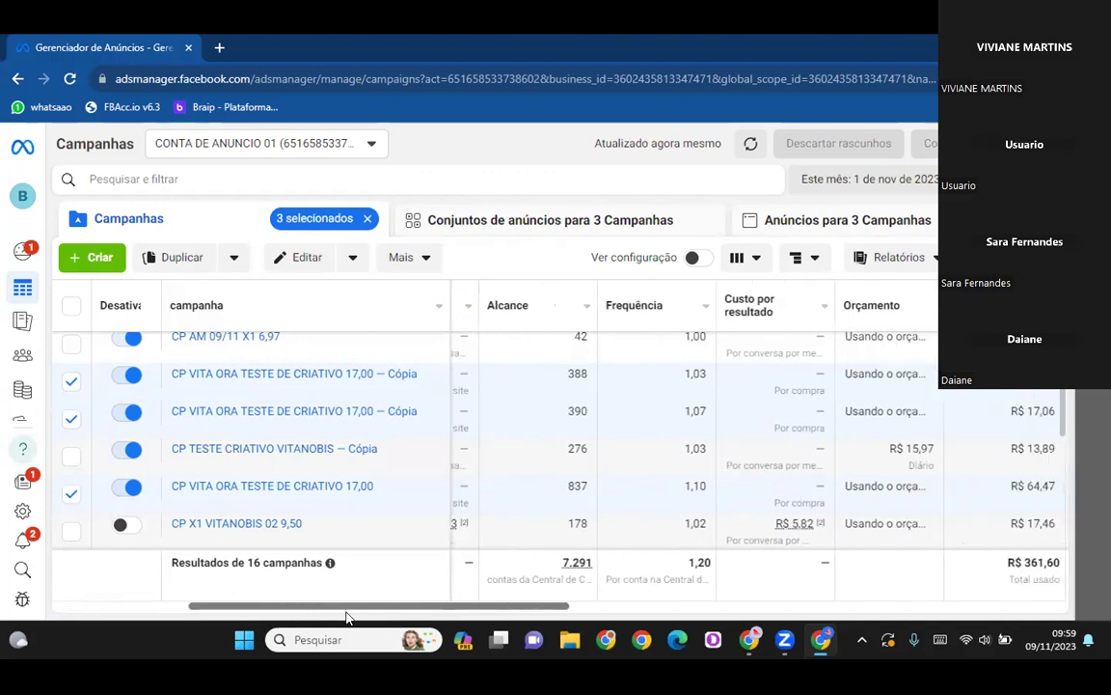
# Show the ad sets of the selected VITA ORA campaigns and examine their budget, amount spent, schedule, impressions and CPM
pyautogui.click(547, 228)
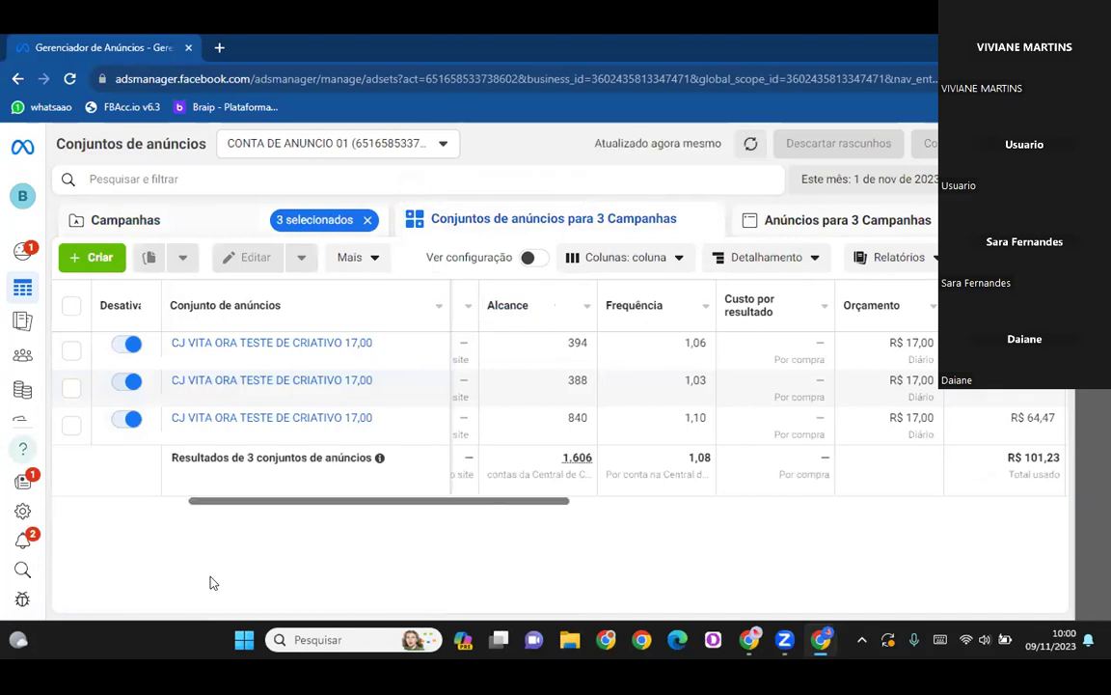
pyautogui.hscroll(5, 213, 583)
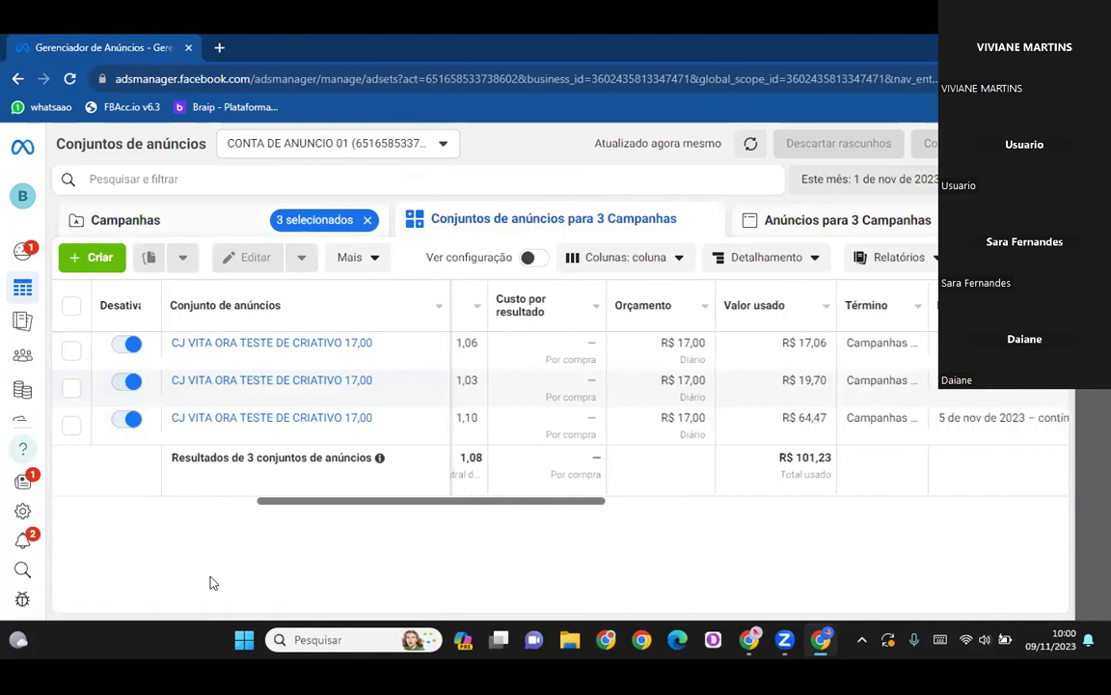
pyautogui.hscroll(4, 214, 582)
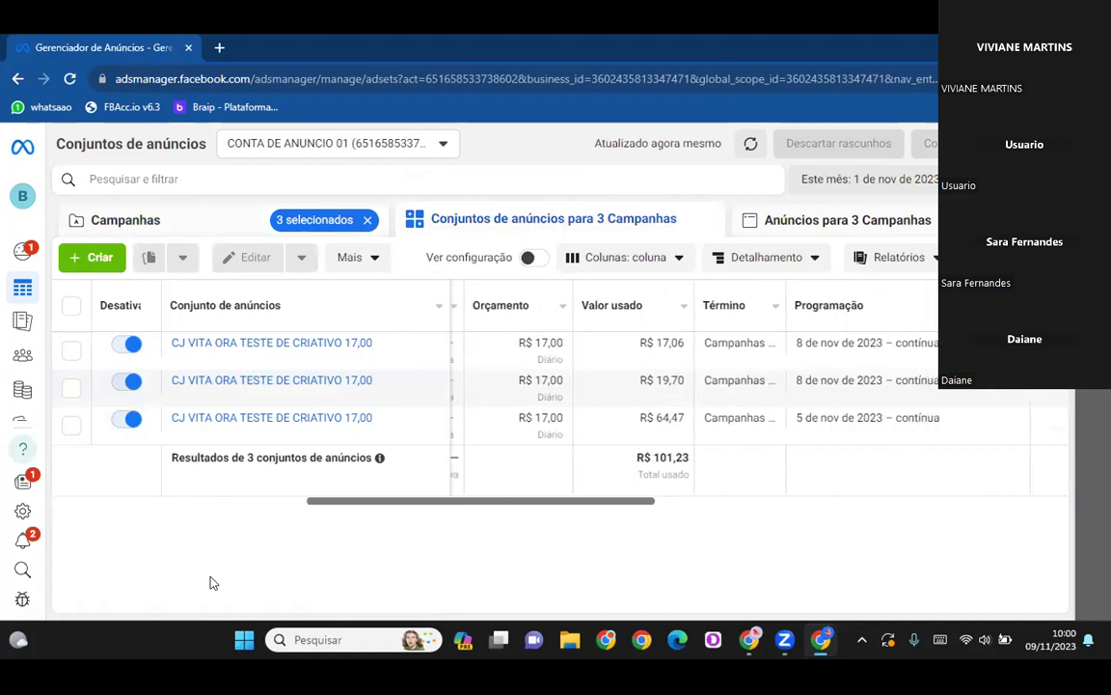
pyautogui.hscroll(5, 213, 583)
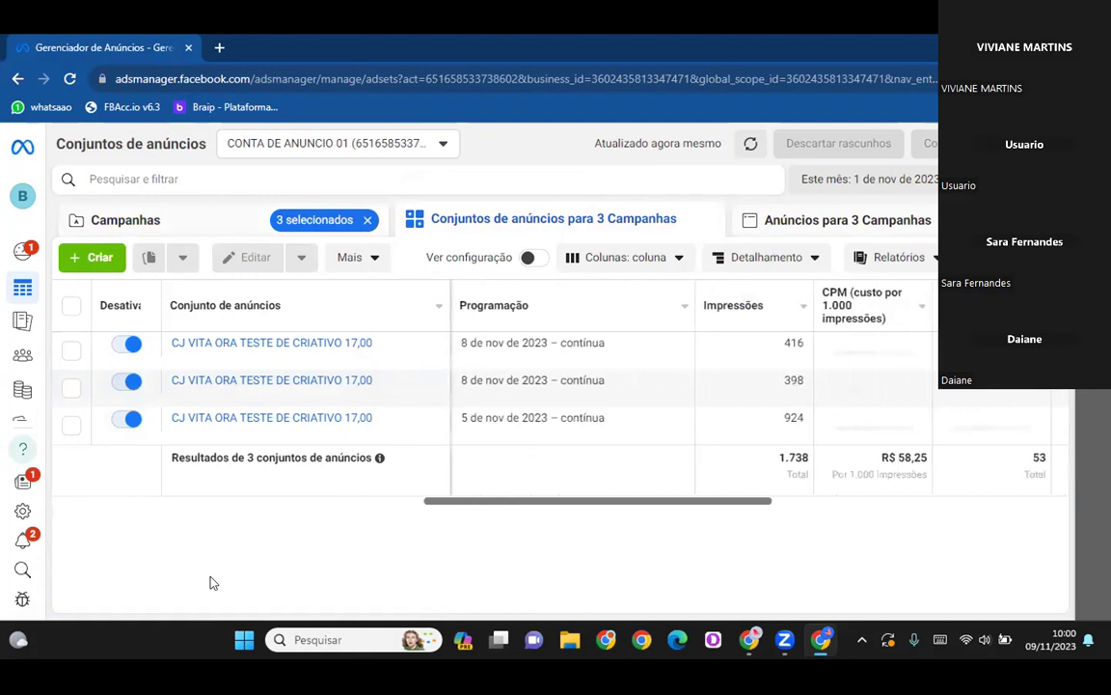
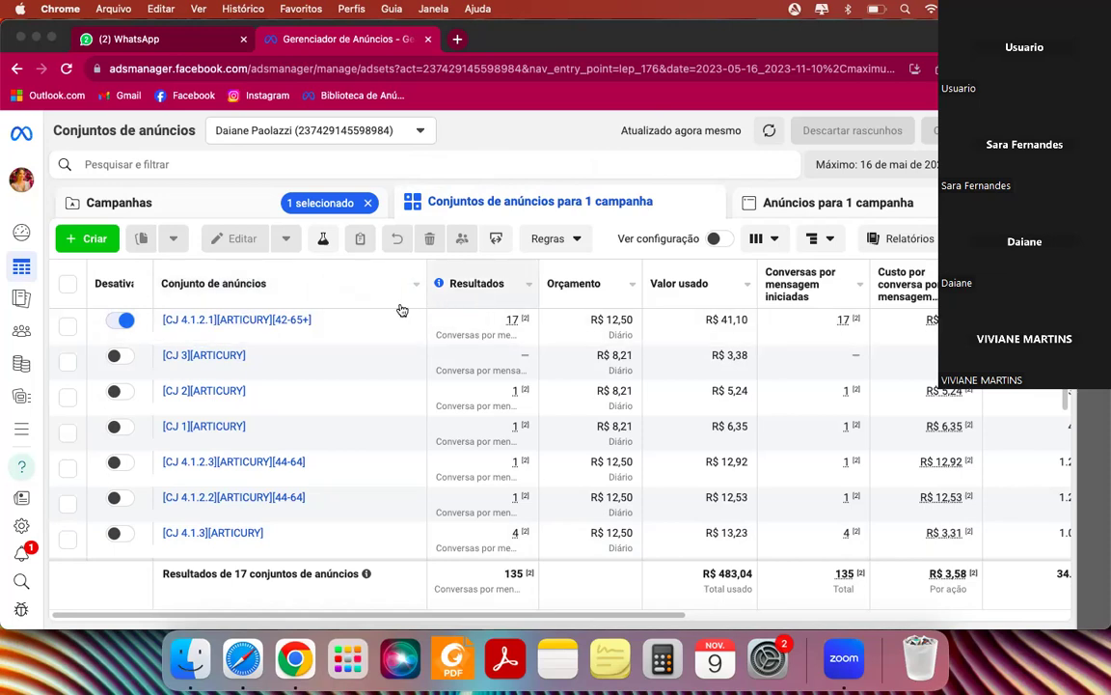
# Duplicate the active ad set [CJ 4.1.2.1][ARTICURY][42-65+] within its original campaign, making 6 copies
pyautogui.moveTo(347, 322)
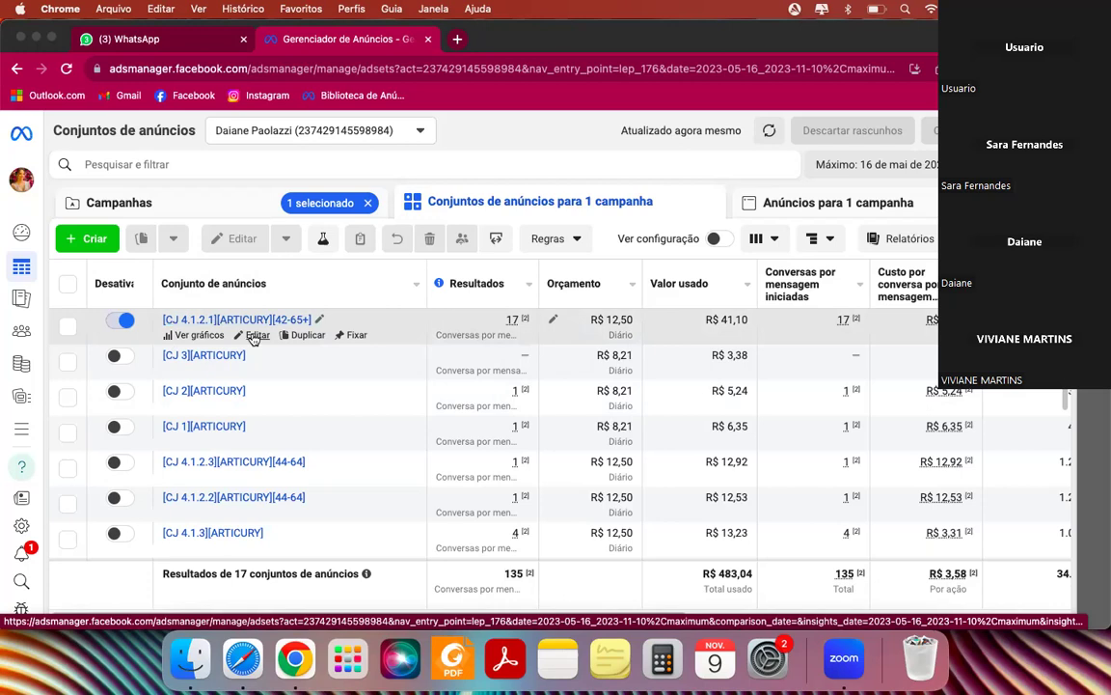
pyautogui.click(313, 335)
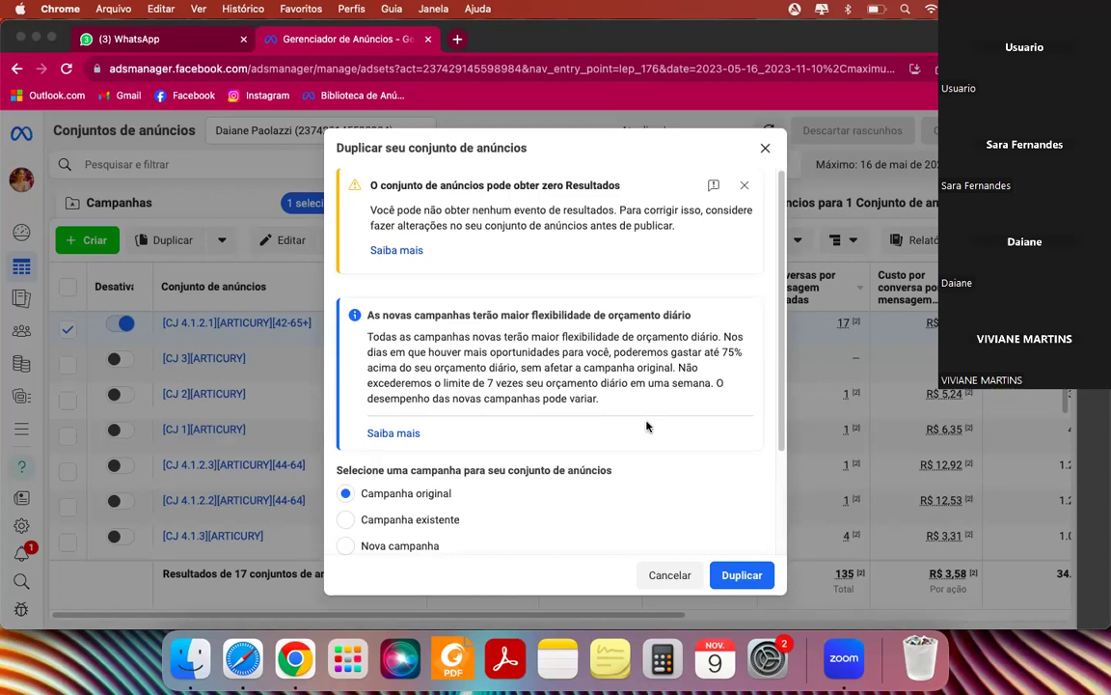
pyautogui.scroll(-3, 646, 429)
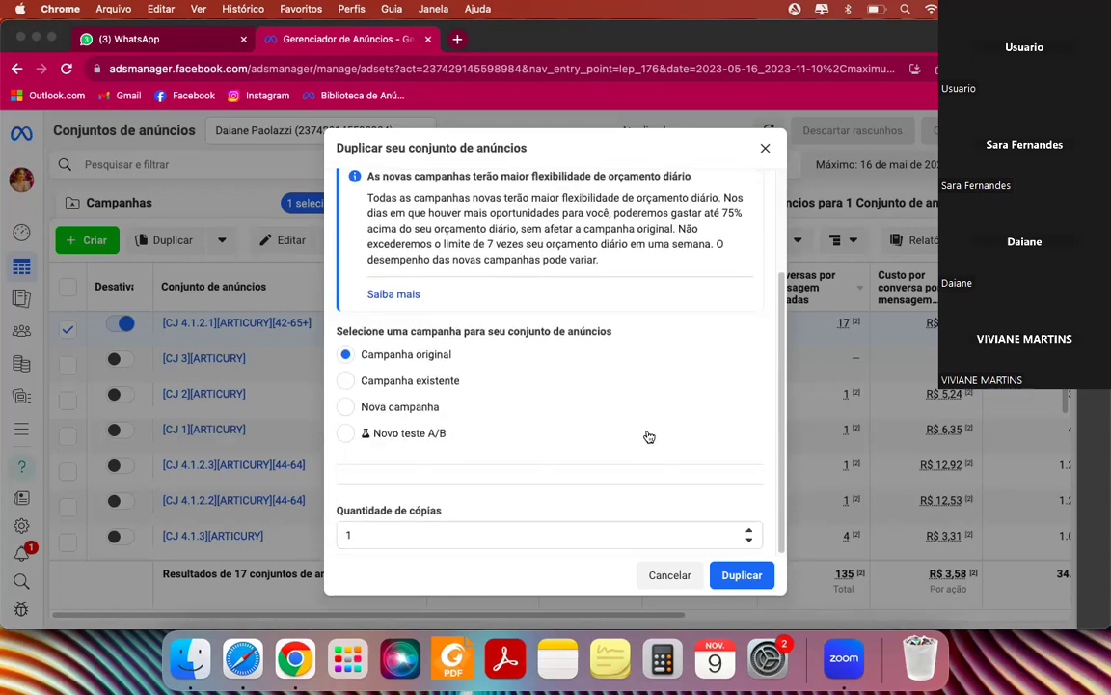
pyautogui.click(750, 530)
pyautogui.click(749, 529)
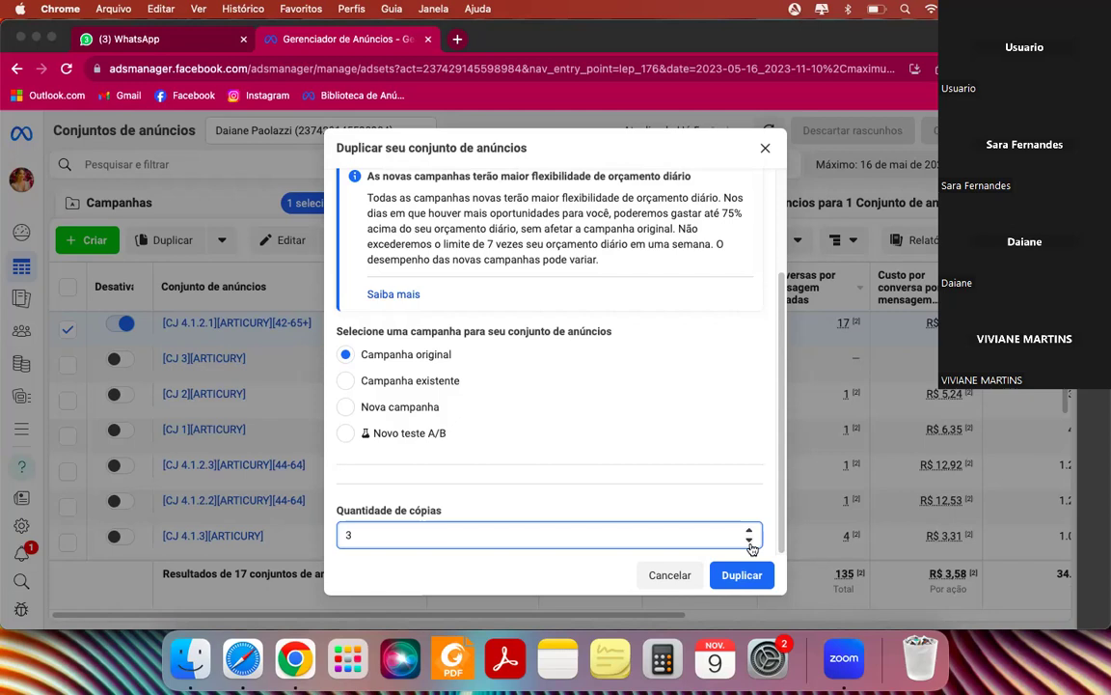
pyautogui.click(752, 544)
pyautogui.click(752, 544)
pyautogui.click(750, 529)
pyautogui.click(750, 530)
pyautogui.click(750, 529)
pyautogui.click(751, 530)
pyautogui.click(750, 531)
pyautogui.click(751, 530)
pyautogui.click(751, 541)
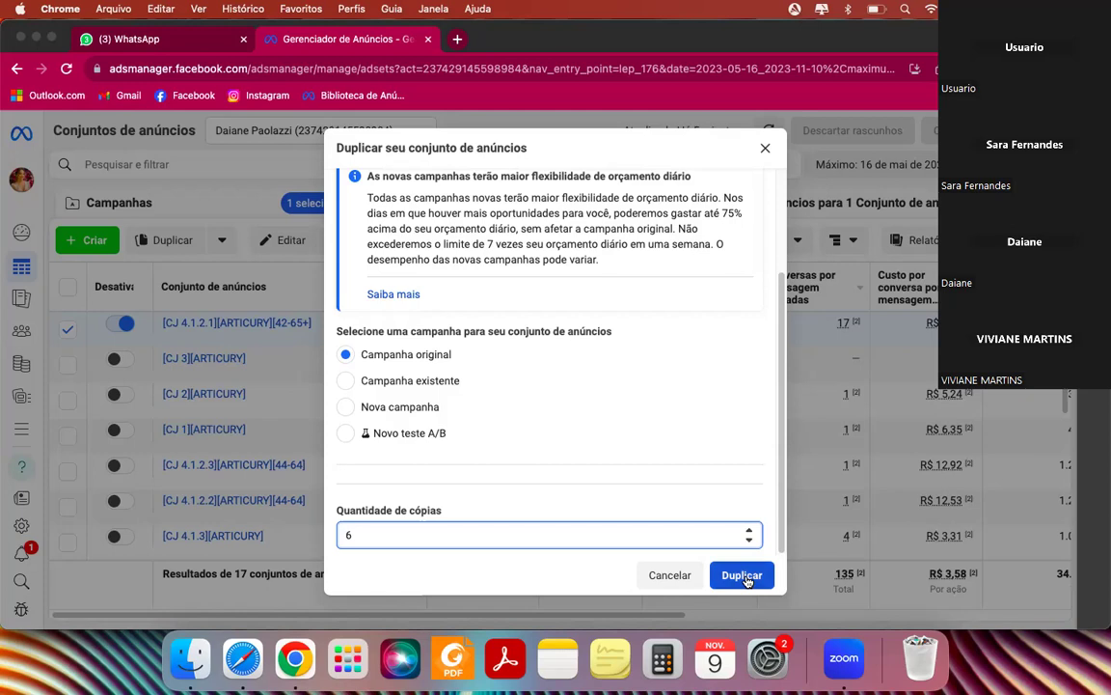
pyautogui.click(743, 576)
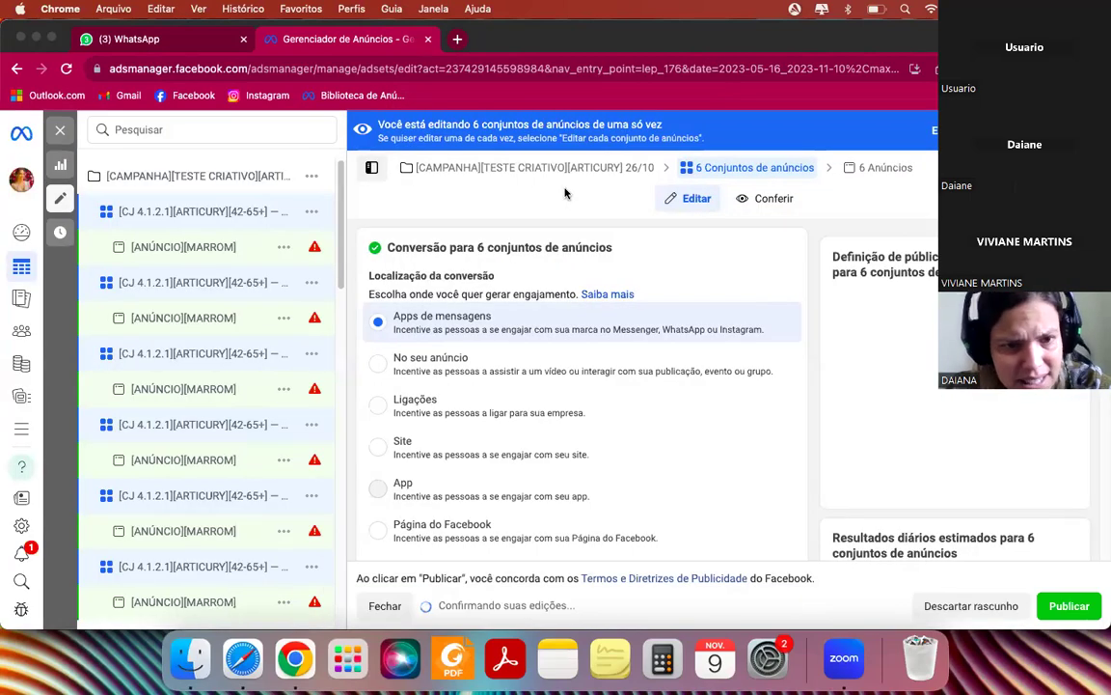
# Set the start date of the six duplicated ad sets to 10/11/2023 and enter 0 for the start hour
pyautogui.scroll(-1, 588, 434)
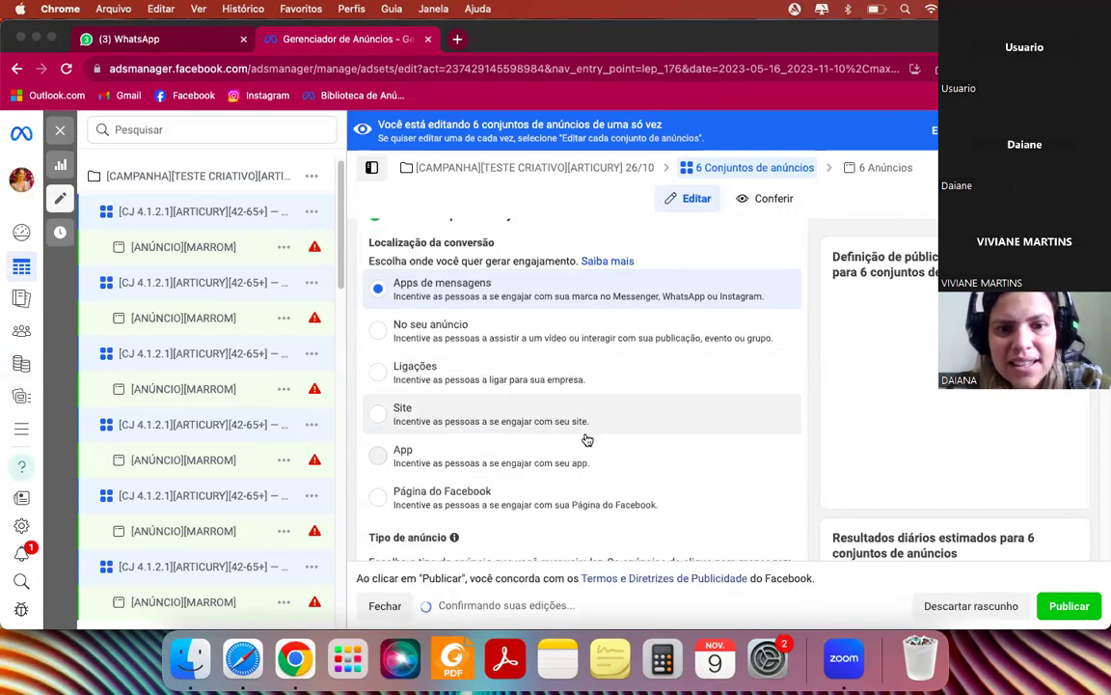
pyautogui.scroll(-3, 591, 424)
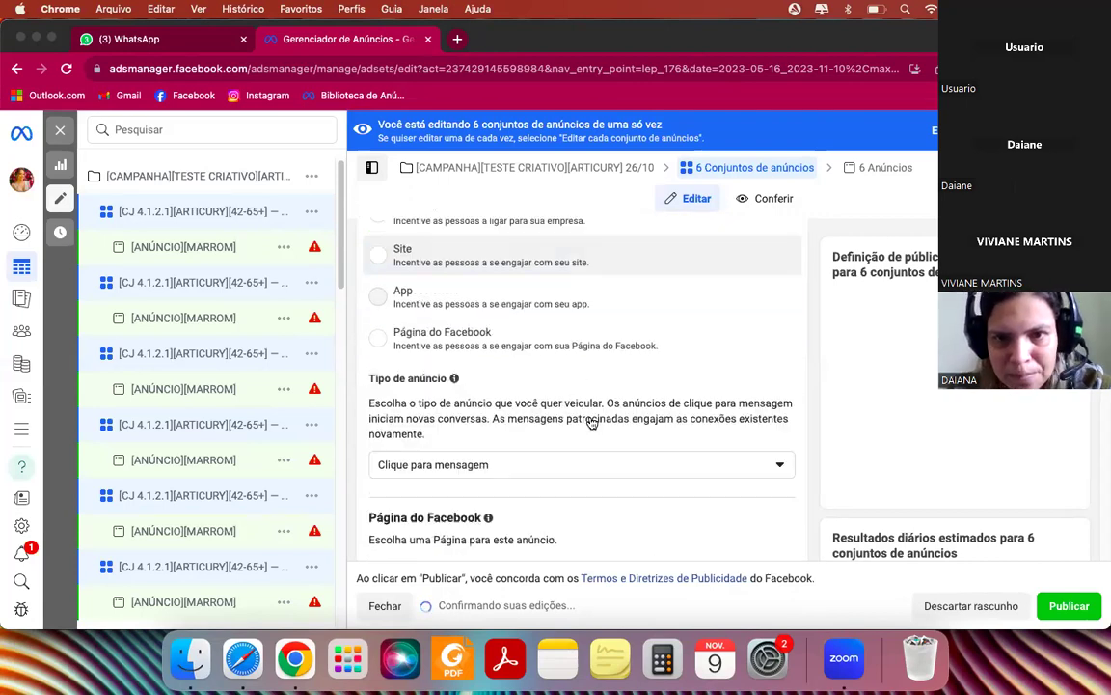
pyautogui.scroll(-5, 591, 425)
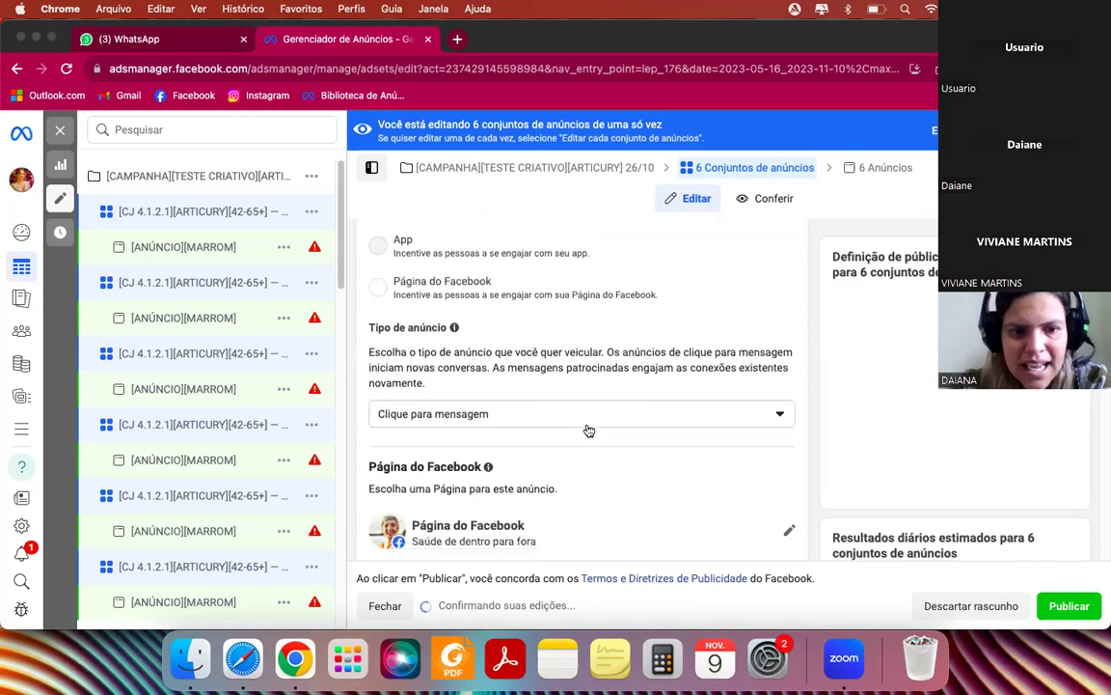
pyautogui.scroll(-10, 588, 428)
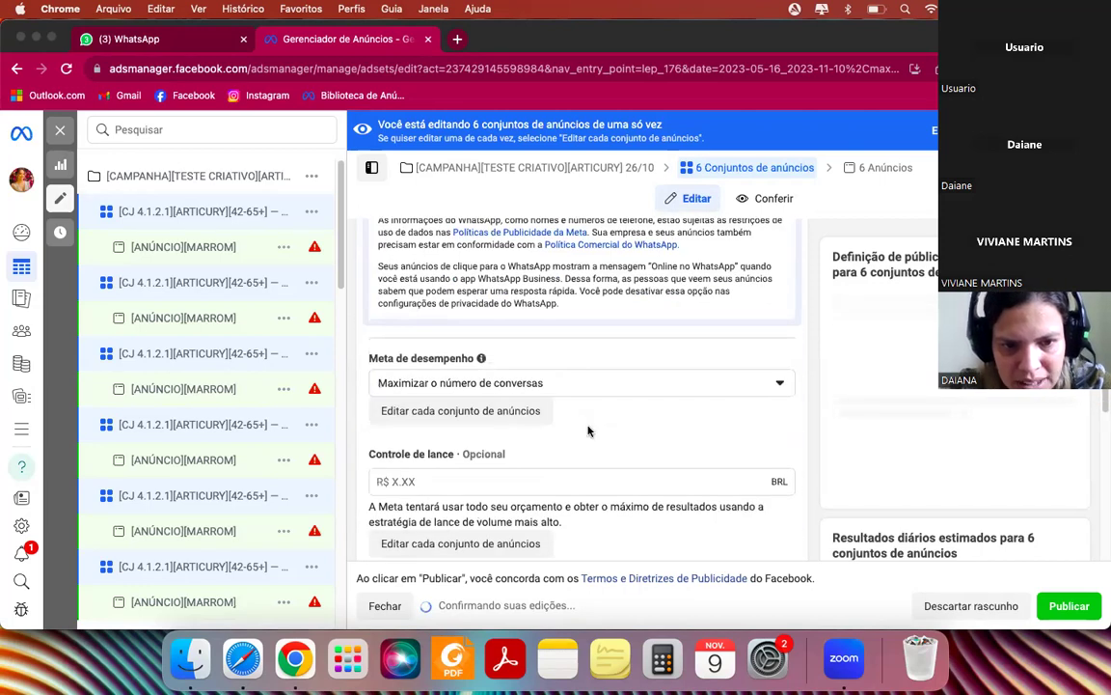
pyautogui.scroll(-5, 588, 429)
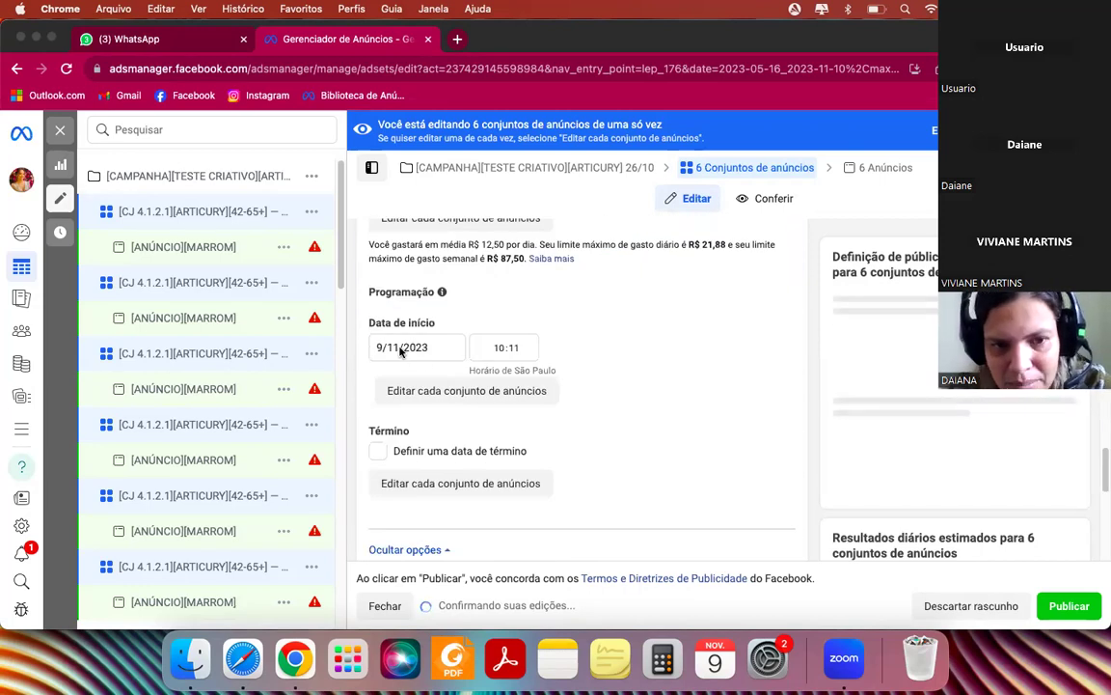
pyautogui.scroll(-2, 399, 347)
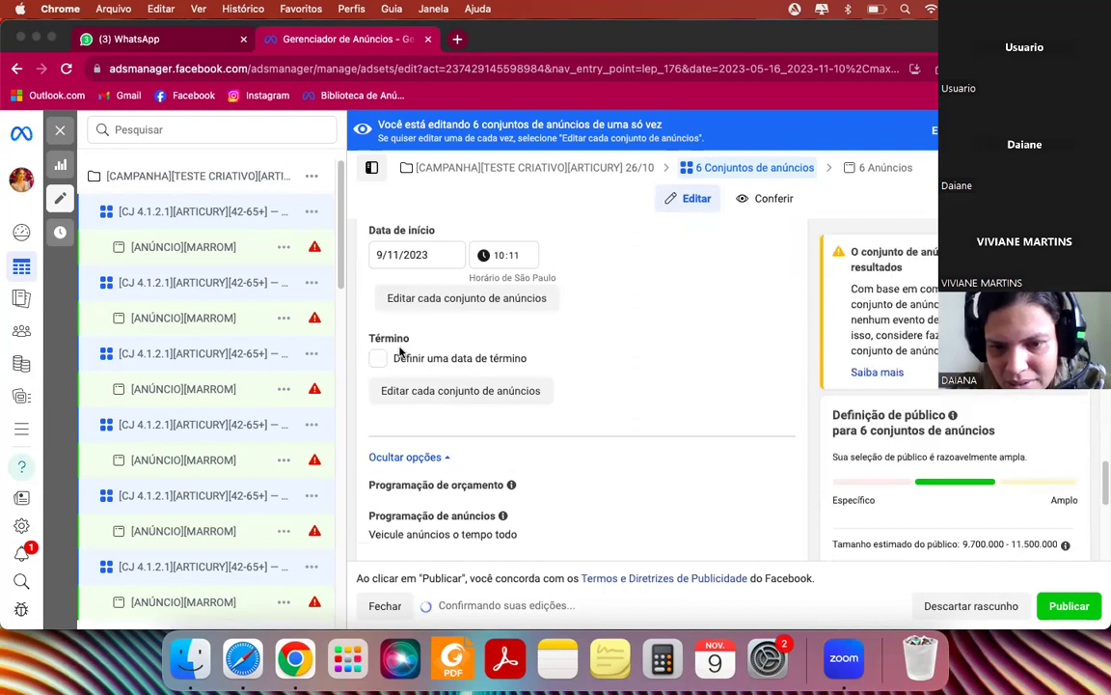
pyautogui.click(381, 256)
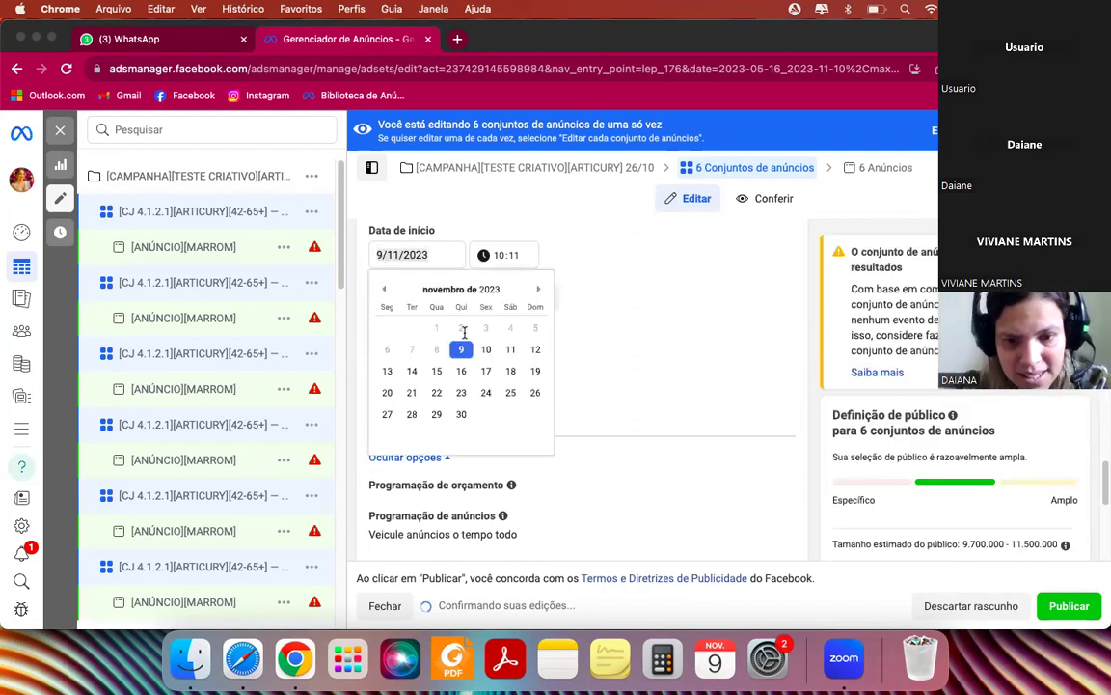
pyautogui.click(487, 350)
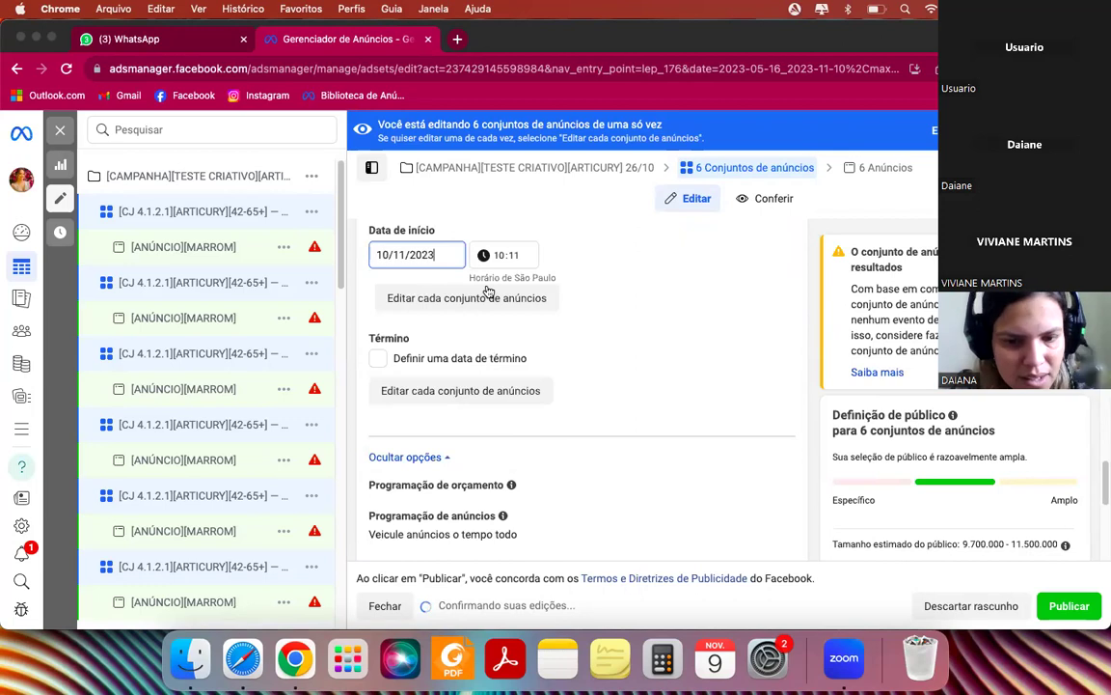
pyautogui.click(502, 258)
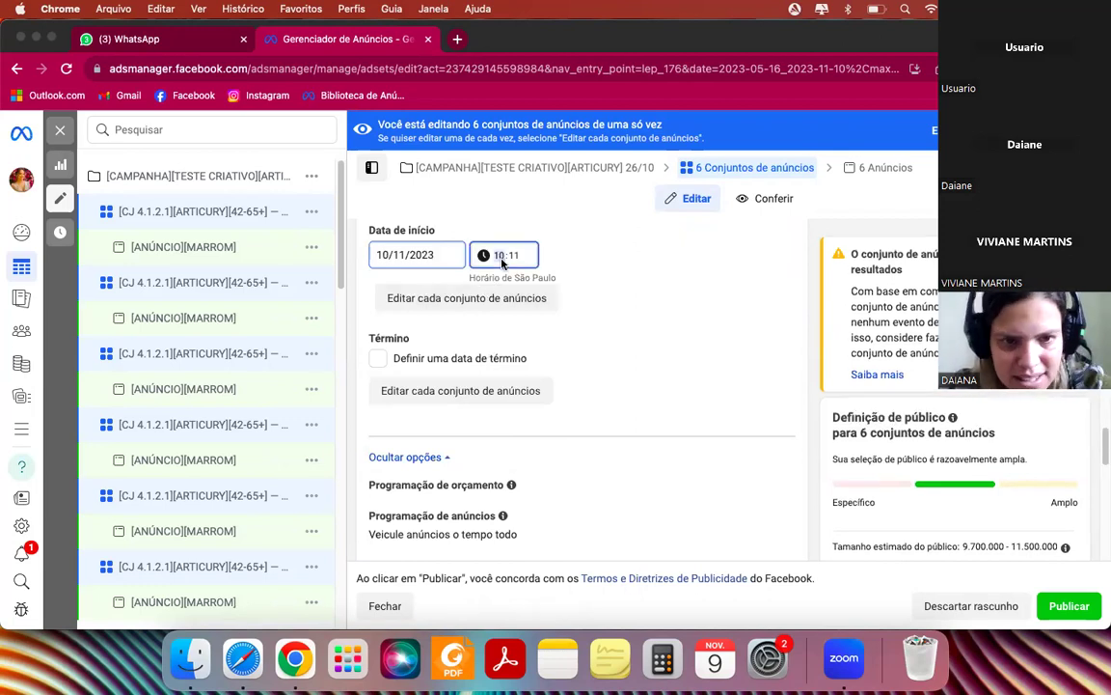
pyautogui.write('0')
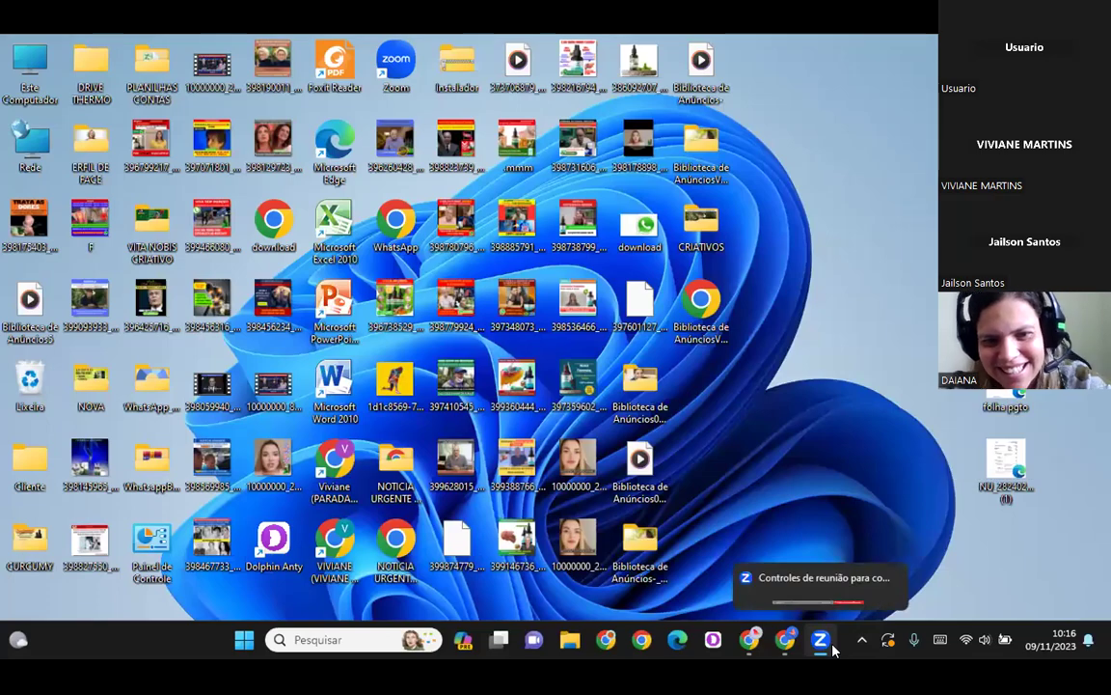
# Return to CONTA DE ANUNCIO 01 in Chrome and inspect the VITA ORA campaigns and their ad sets' amount spent and schedule
pyautogui.click(785, 640)
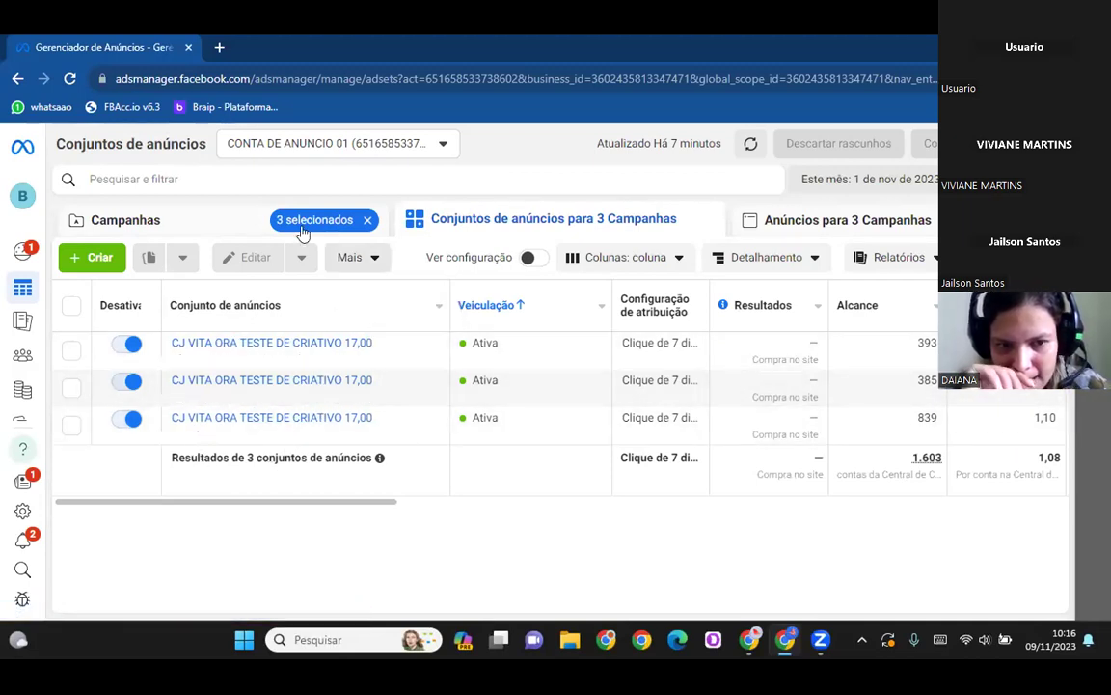
pyautogui.click(222, 226)
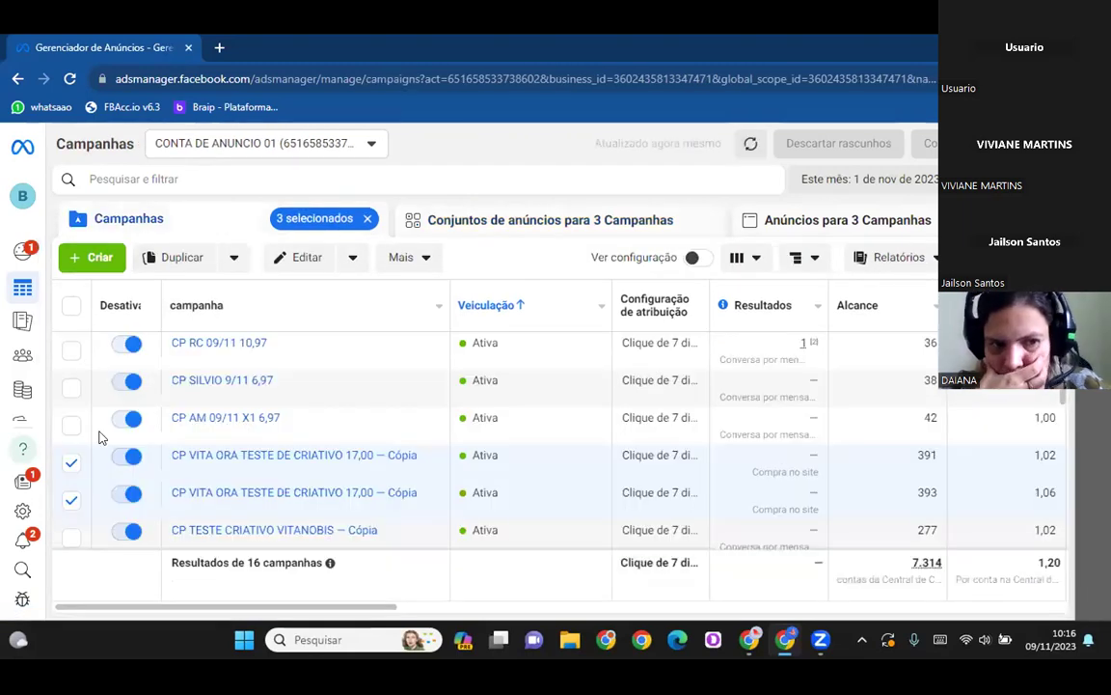
pyautogui.scroll(-1, 99, 437)
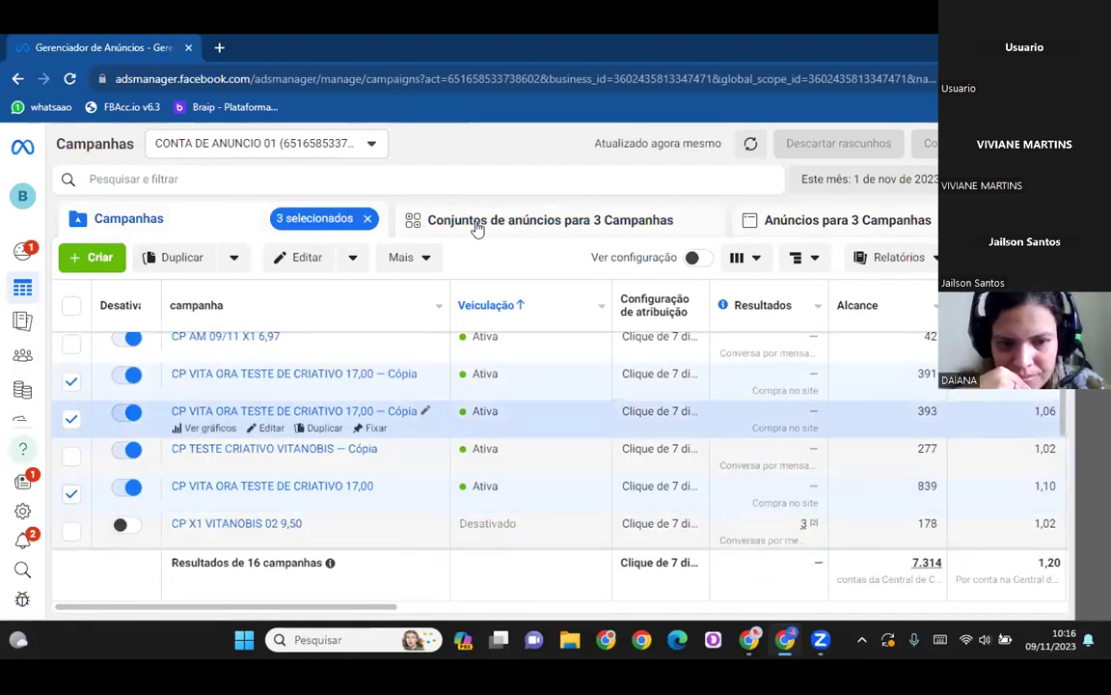
pyautogui.click(482, 224)
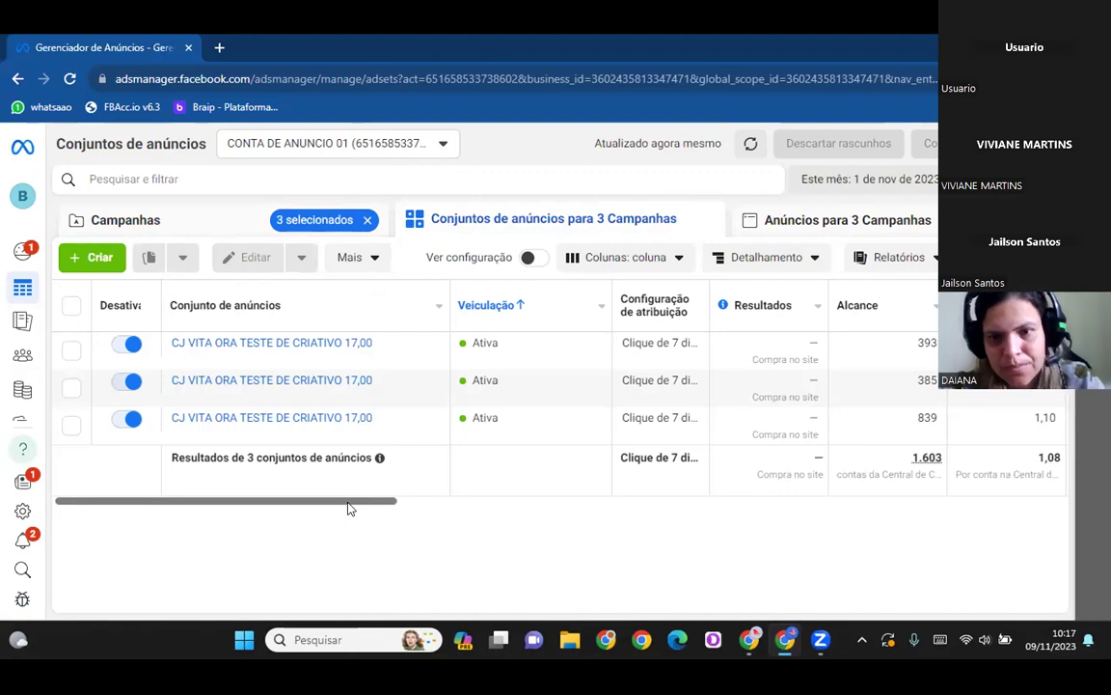
pyautogui.moveTo(351, 509); pyautogui.dragTo(320, 509)
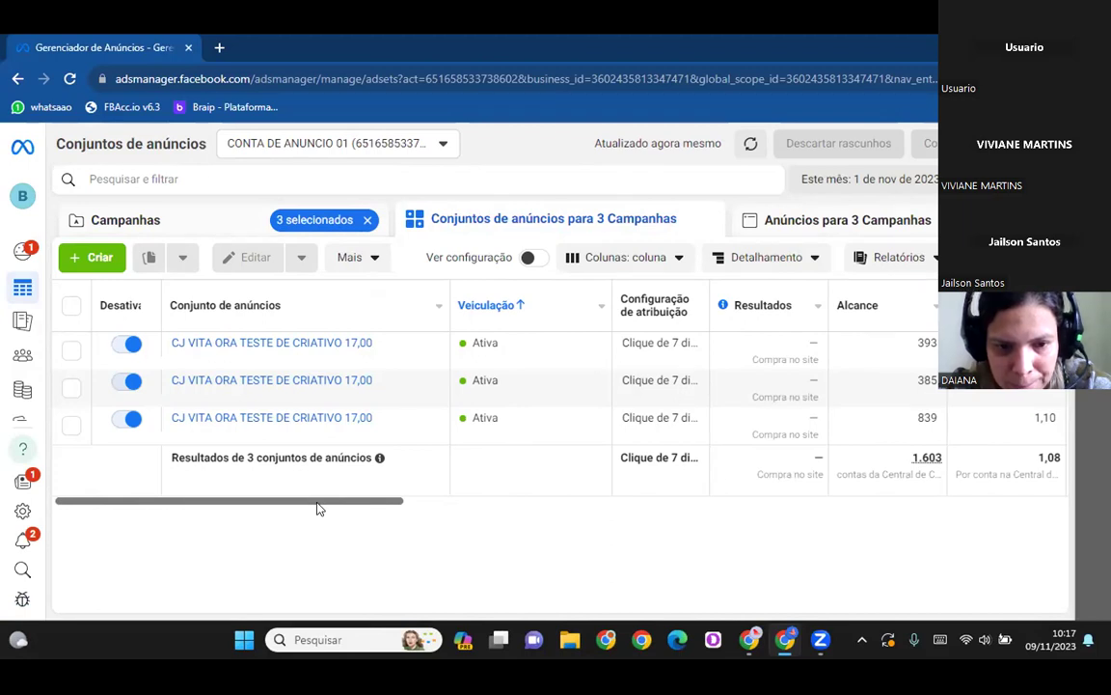
pyautogui.moveTo(319, 508); pyautogui.dragTo(605, 513)
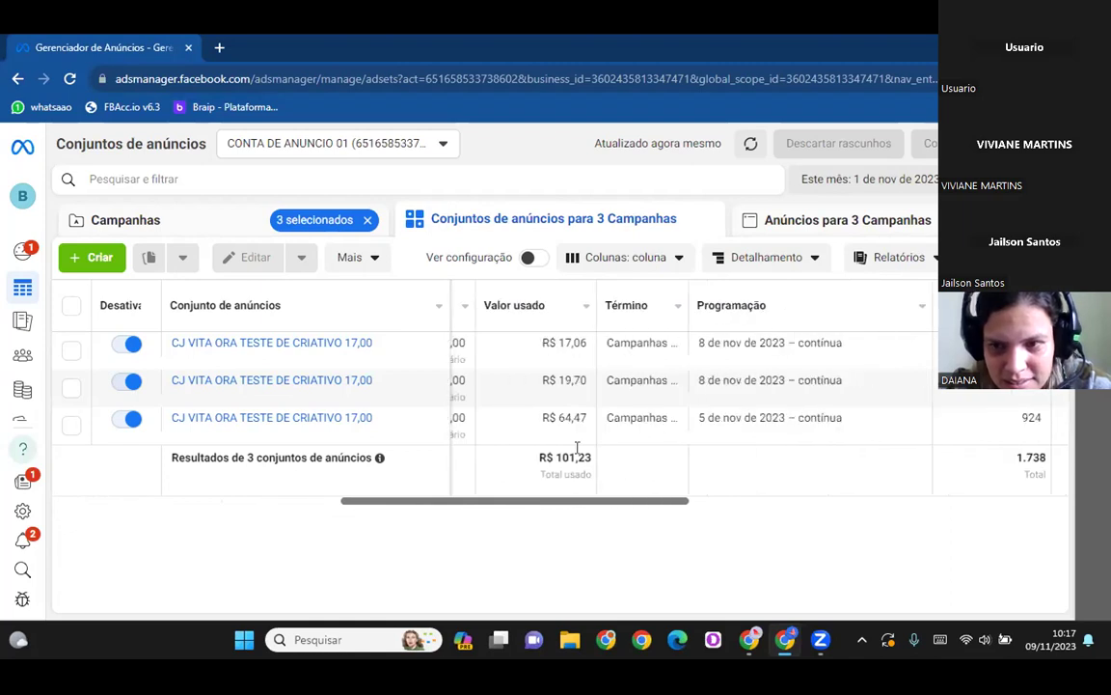
# Examine the three VITA ORA ad sets' clicks, CTR, CPC, initiated checkouts and cost per initiated checkout
pyautogui.moveTo(514, 506); pyautogui.dragTo(982, 546)
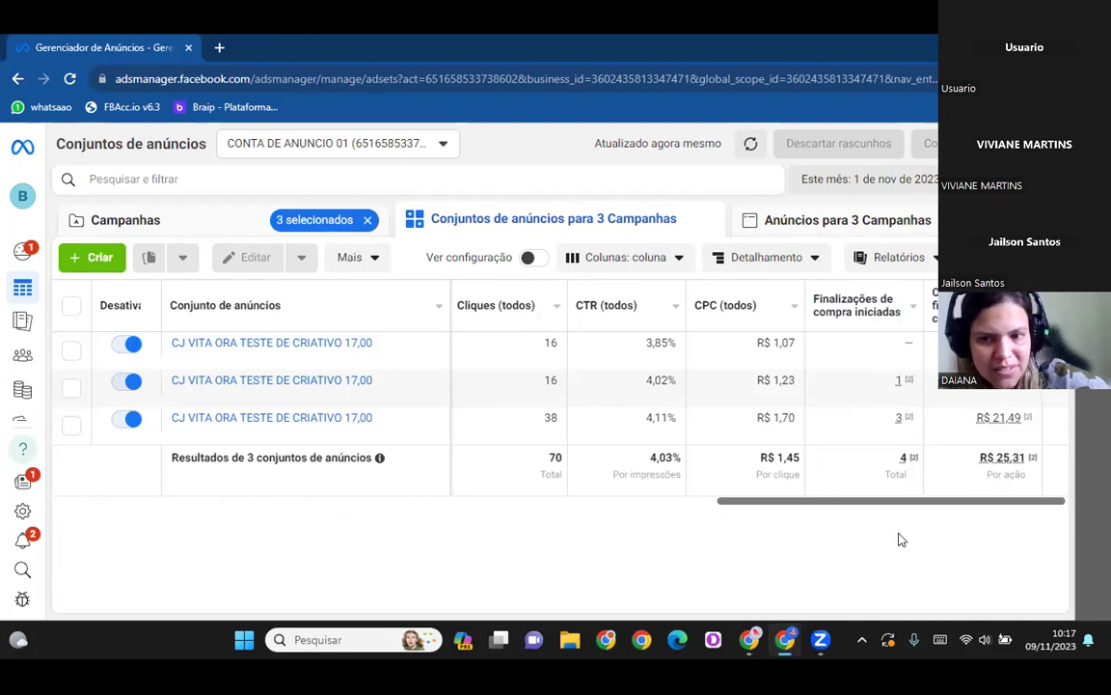
pyautogui.moveTo(907, 436)
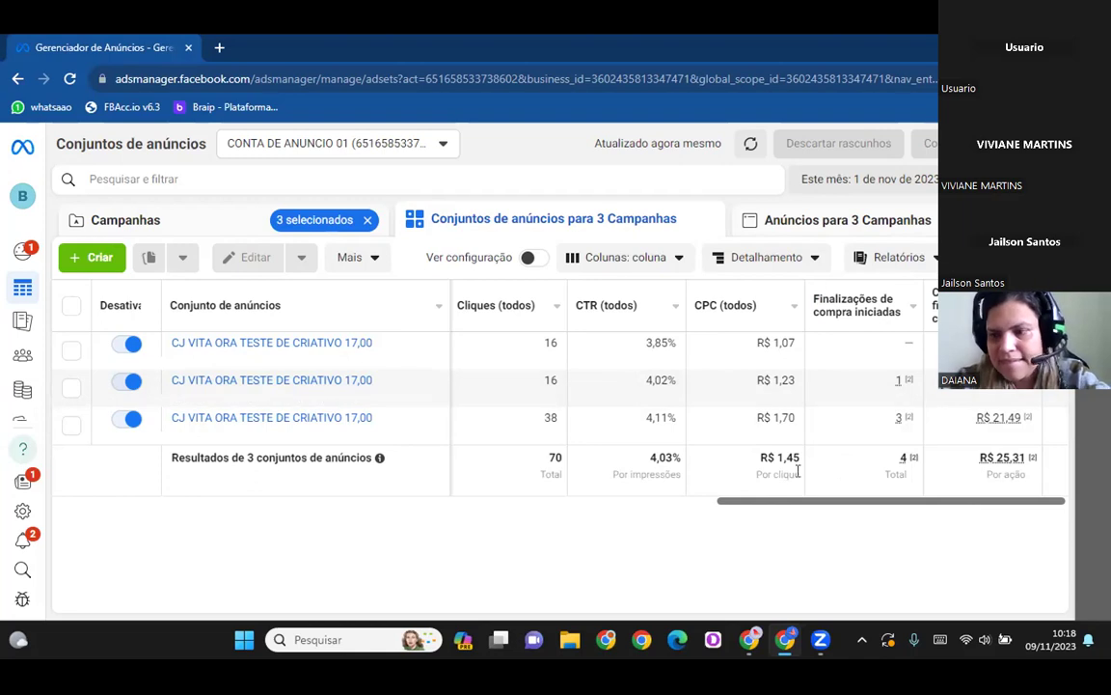
pyautogui.moveTo(888, 425)
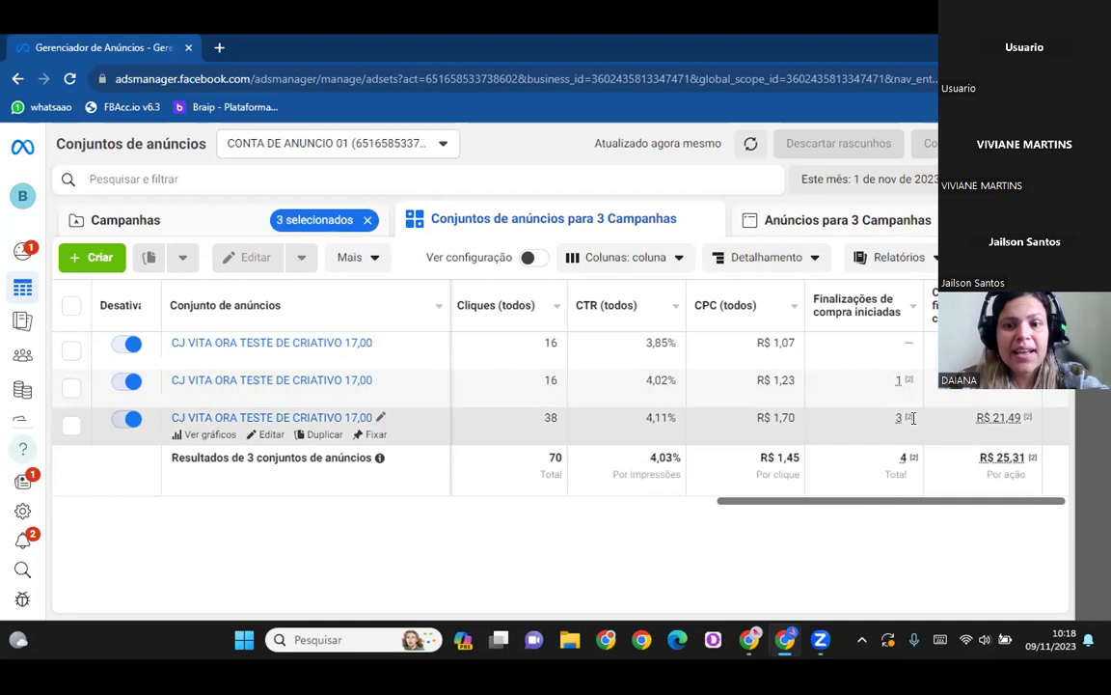
pyautogui.moveTo(1026, 413)
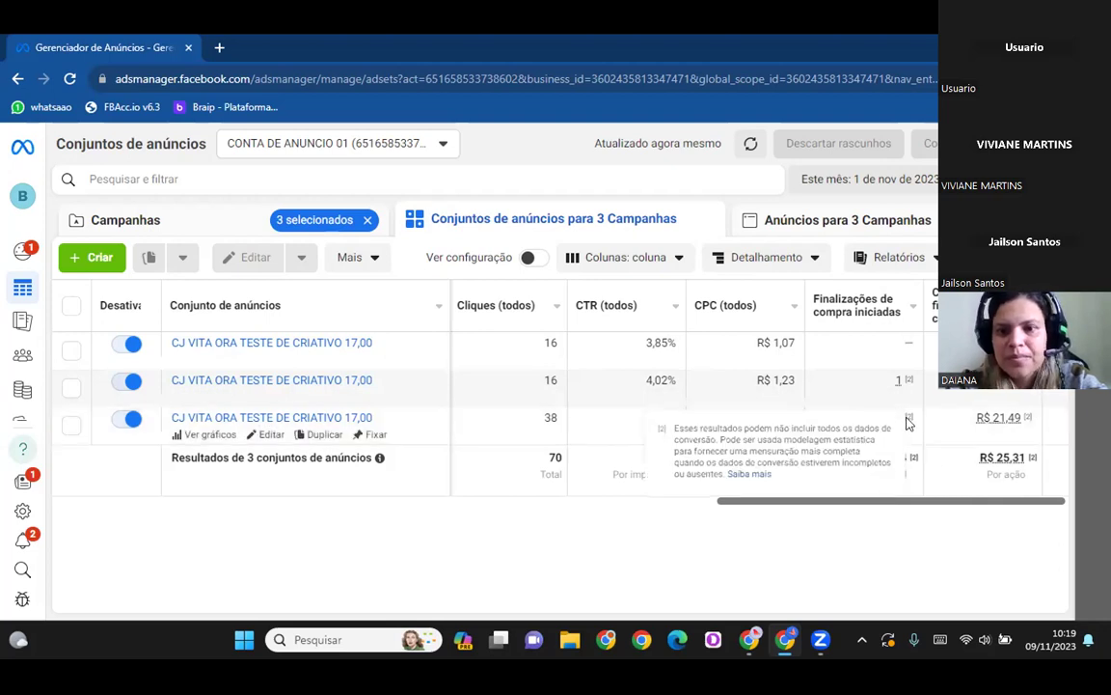
# Compare the VITA ORA ad sets' delivery, reach, impressions, CPM and link clicks with their total initiated checkouts
pyautogui.moveTo(889, 506); pyautogui.dragTo(244, 515)
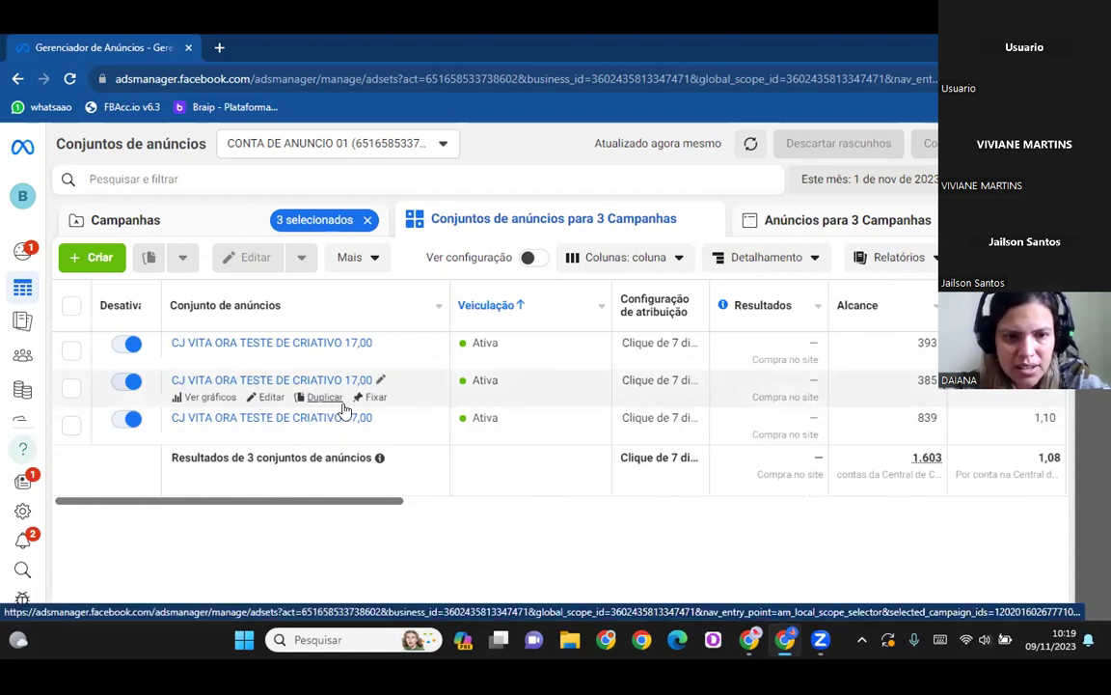
pyautogui.moveTo(285, 504); pyautogui.dragTo(679, 515)
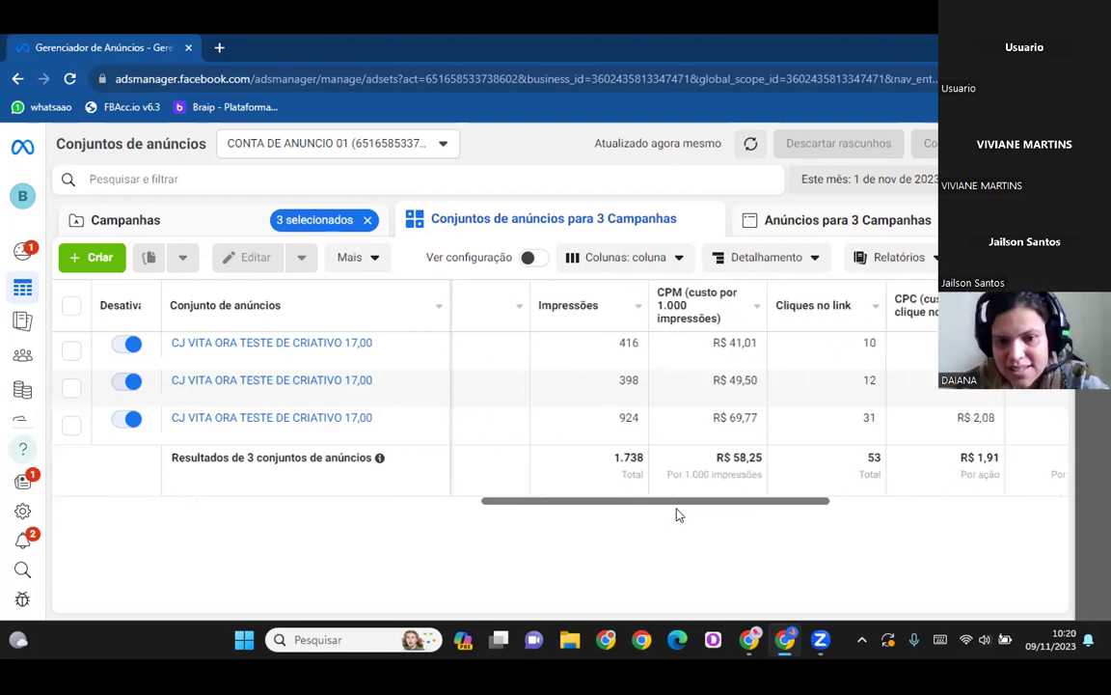
pyautogui.moveTo(679, 515); pyautogui.dragTo(761, 522)
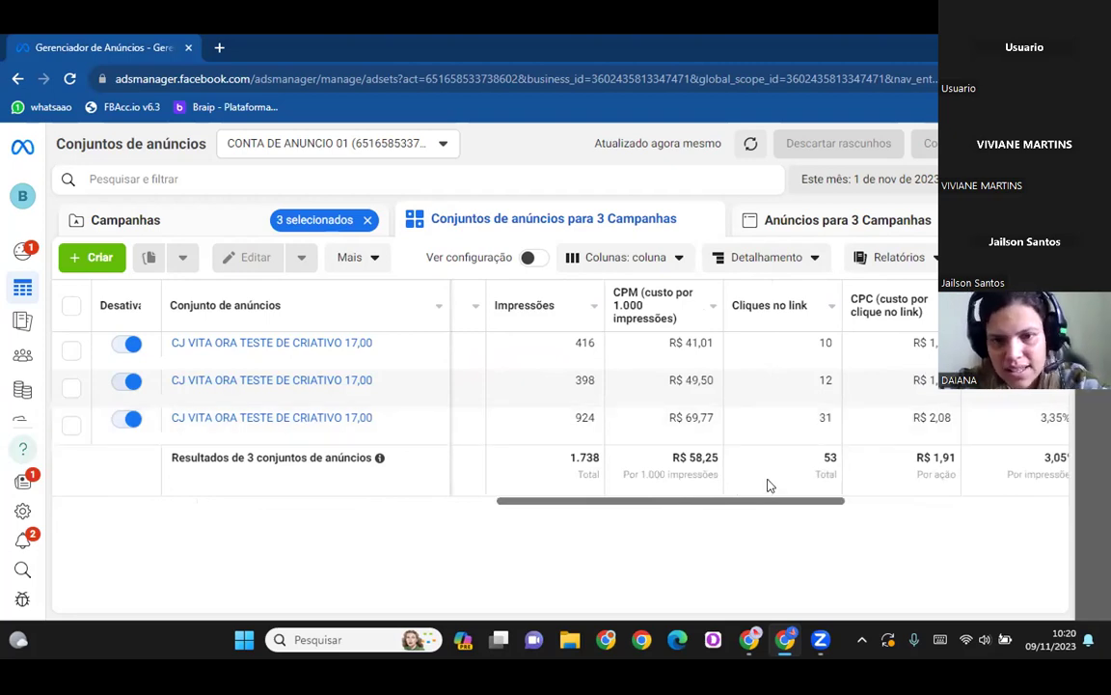
pyautogui.moveTo(730, 503); pyautogui.dragTo(1024, 464)
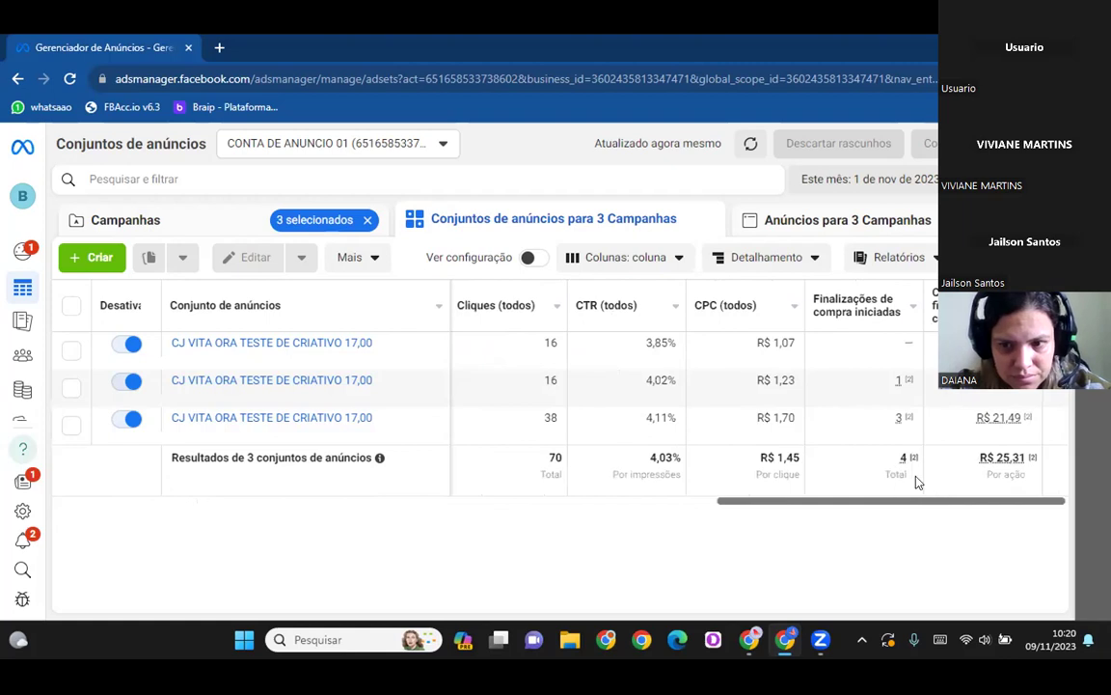
pyautogui.moveTo(912, 461)
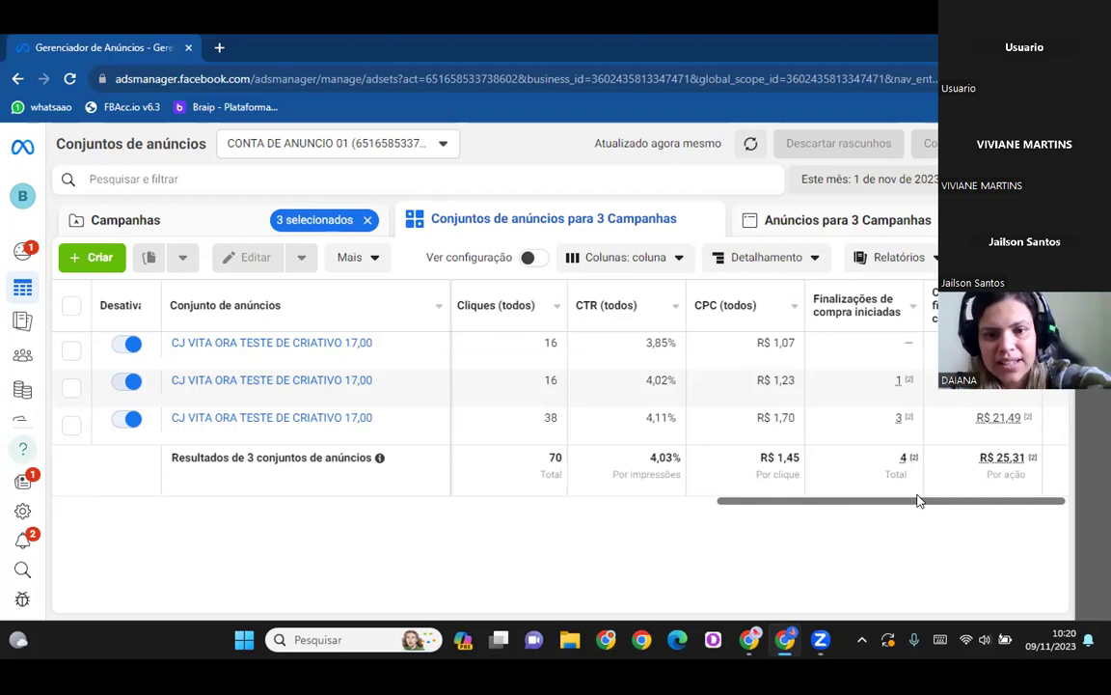
pyautogui.doubleClick(895, 473)
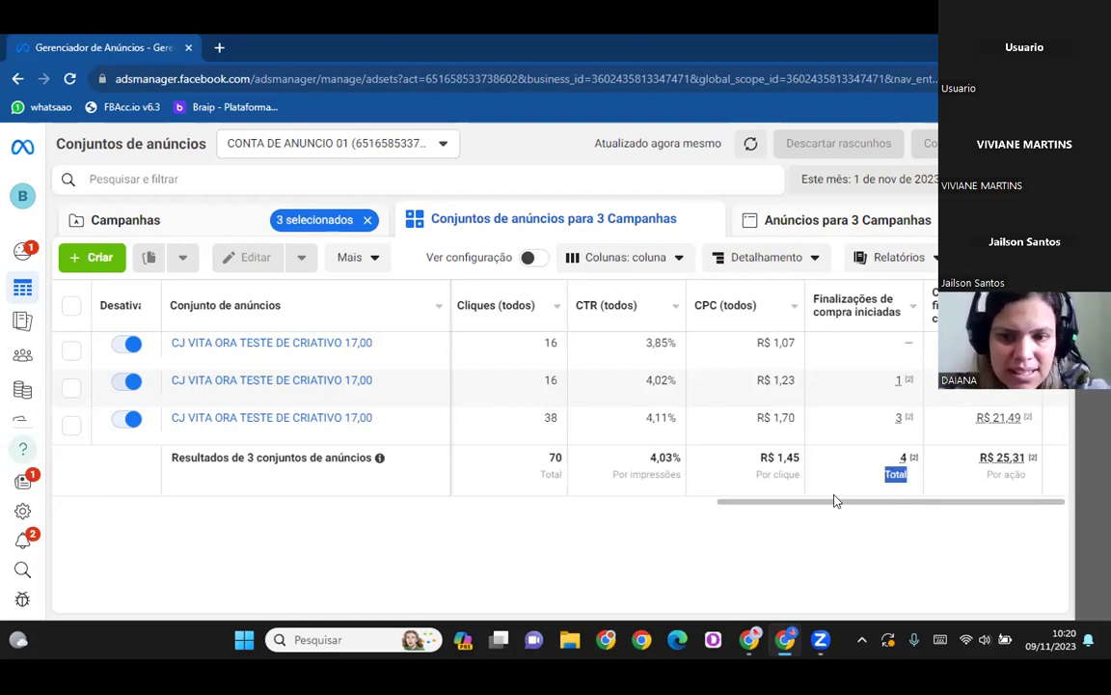
pyautogui.moveTo(848, 508); pyautogui.dragTo(182, 532)
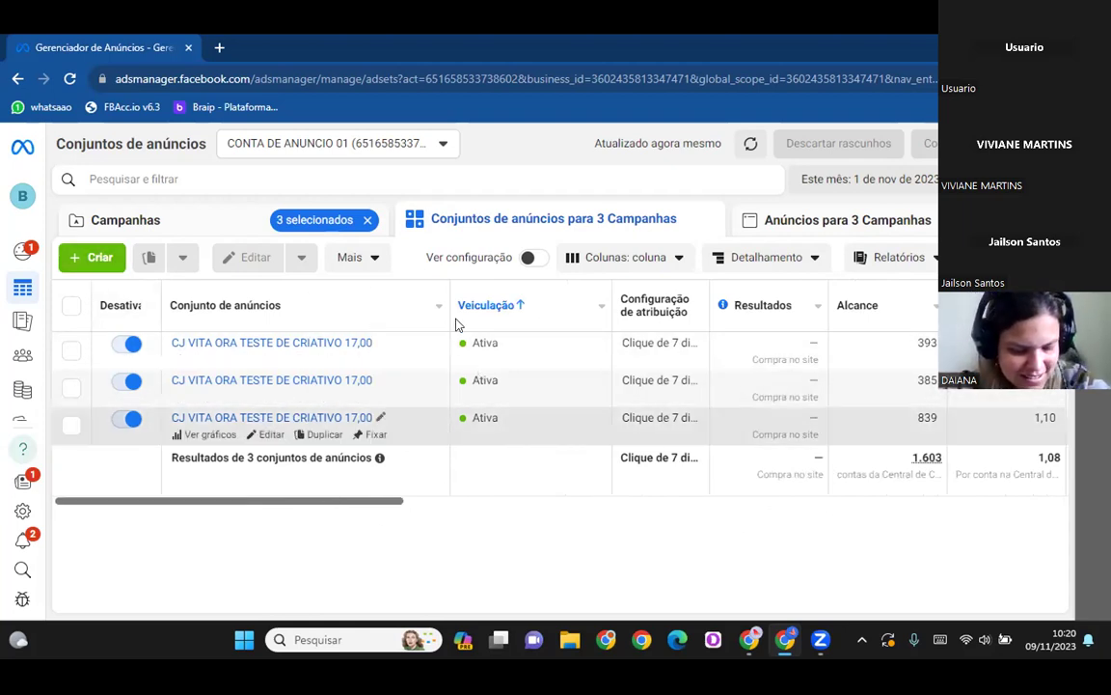
# Return to the campaign list of CONTA DE ANUNCIO 01 and look over the active campaigns
pyautogui.click(162, 222)
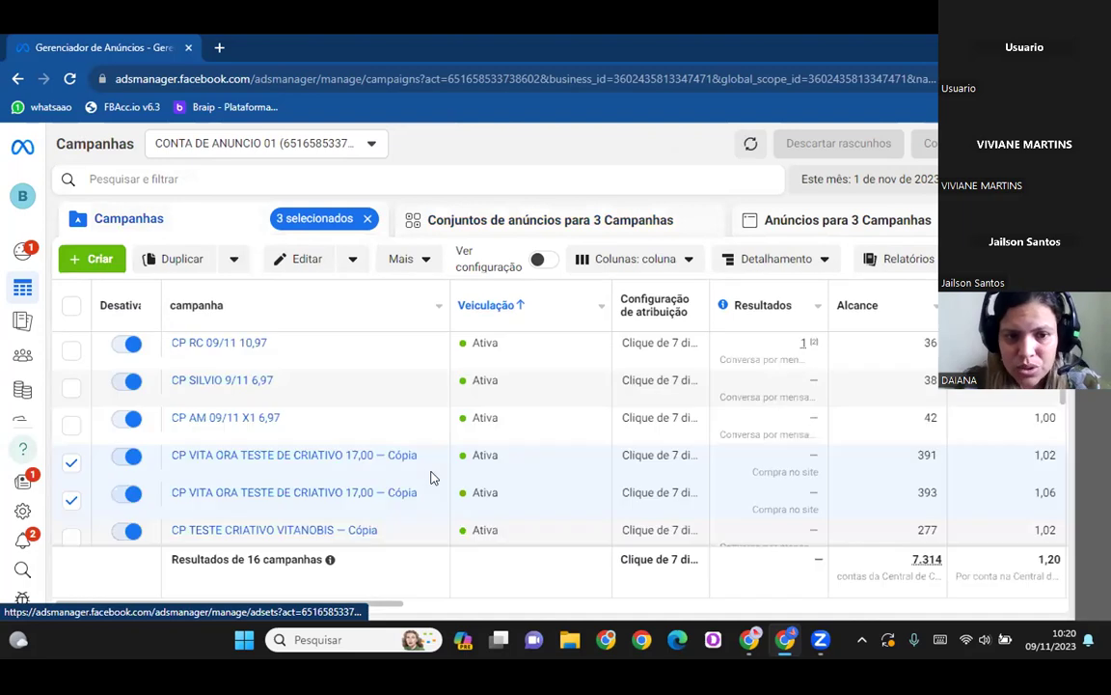
pyautogui.scroll(-1, 509, 443)
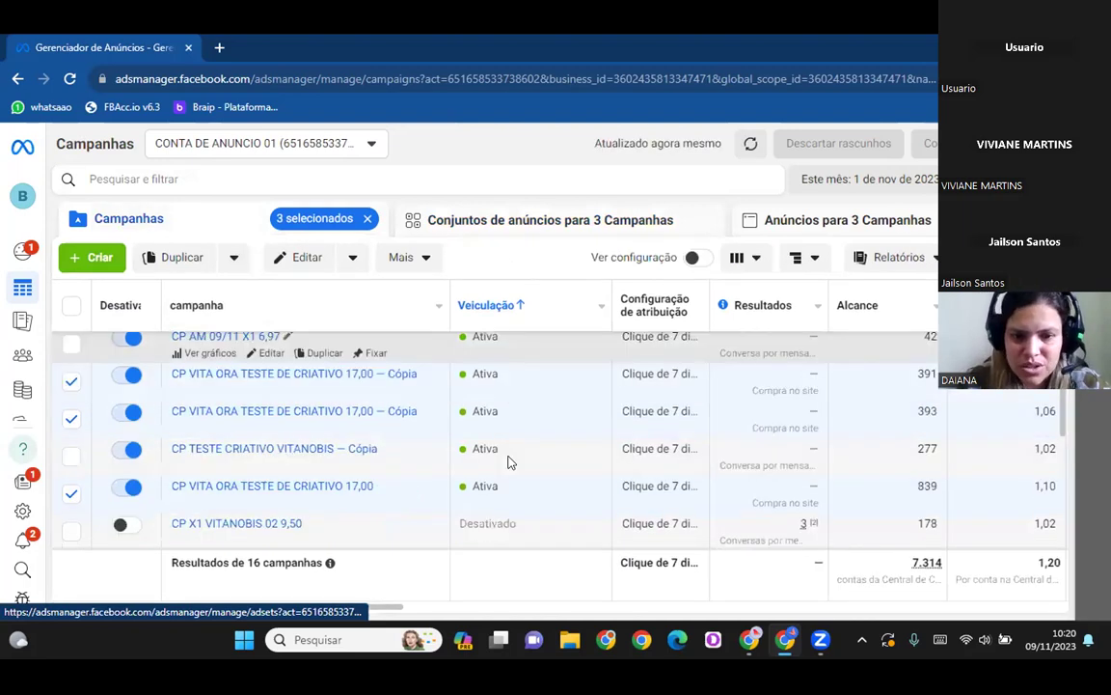
pyautogui.scroll(1, 510, 453)
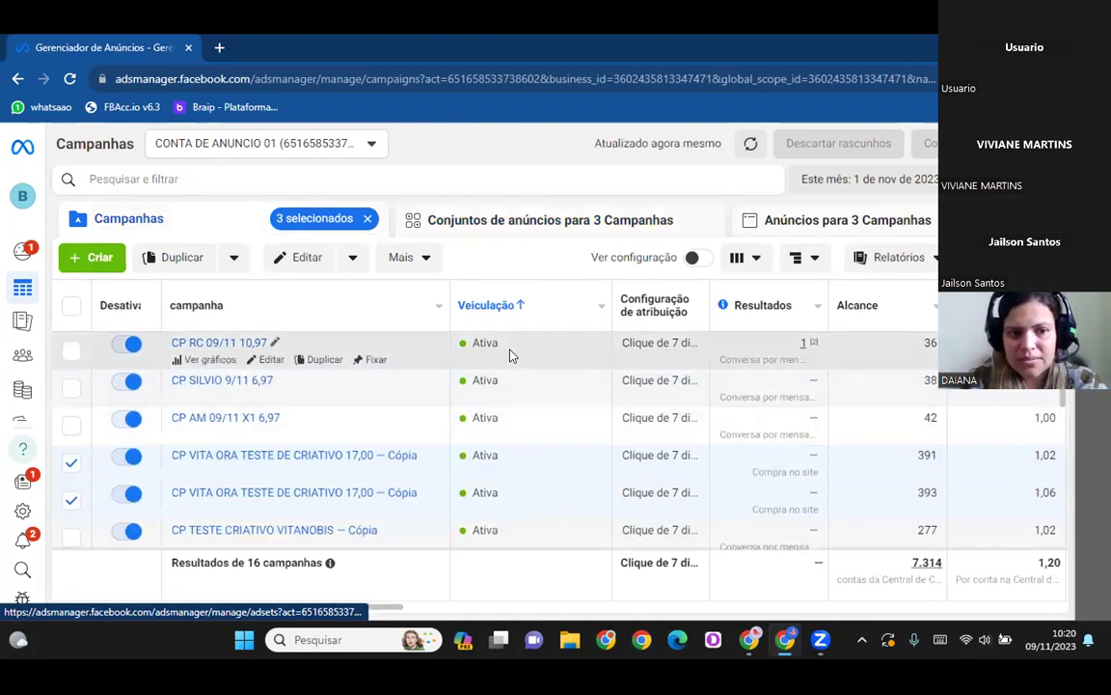
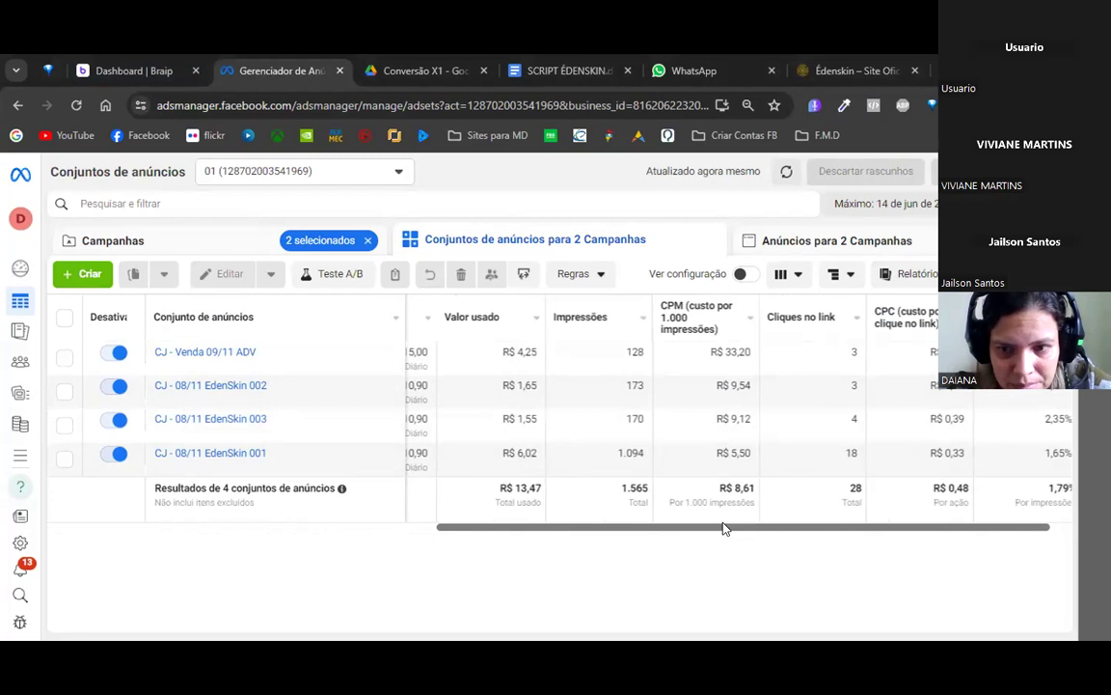
# Examine the EdenSkin and Venda 09/11 ADV ad sets' results, reach, cost per result, budget, amount spent, CPM and link clicks in account 01
pyautogui.moveTo(724, 528); pyautogui.dragTo(462, 539)
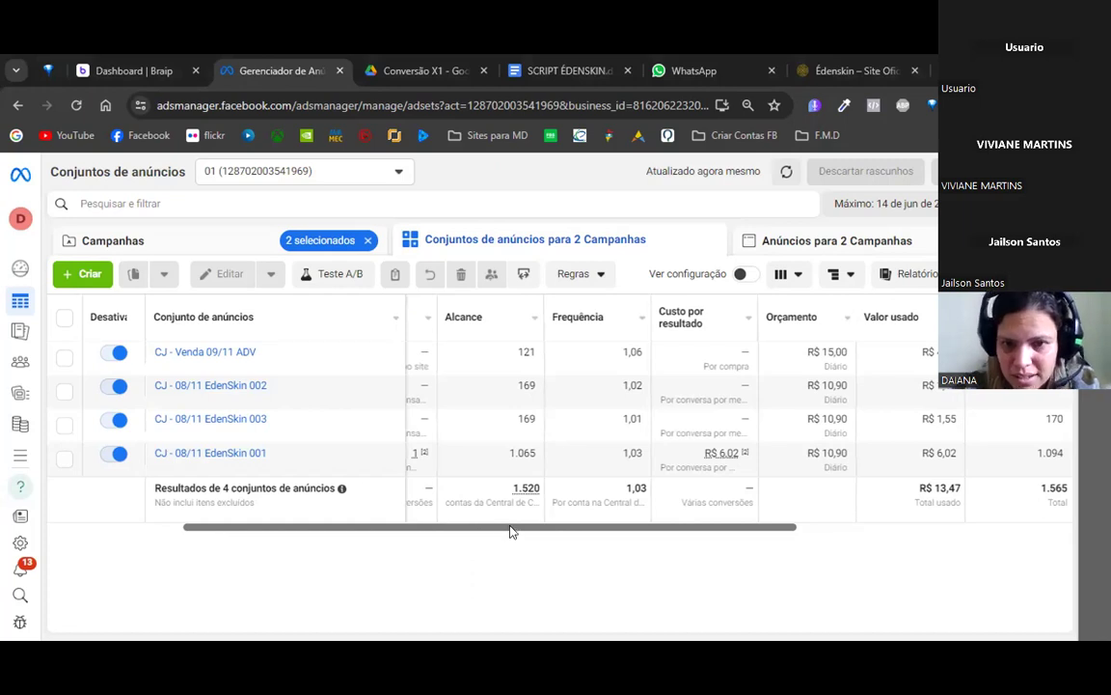
pyautogui.moveTo(515, 529); pyautogui.dragTo(395, 531)
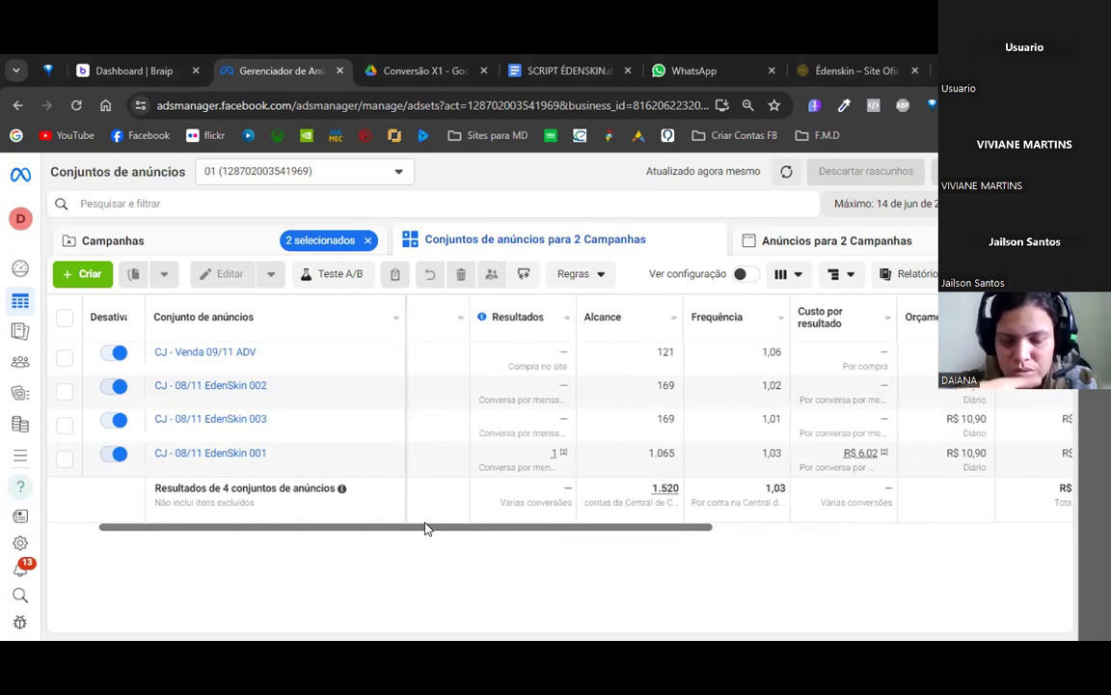
pyautogui.moveTo(453, 529); pyautogui.dragTo(586, 534)
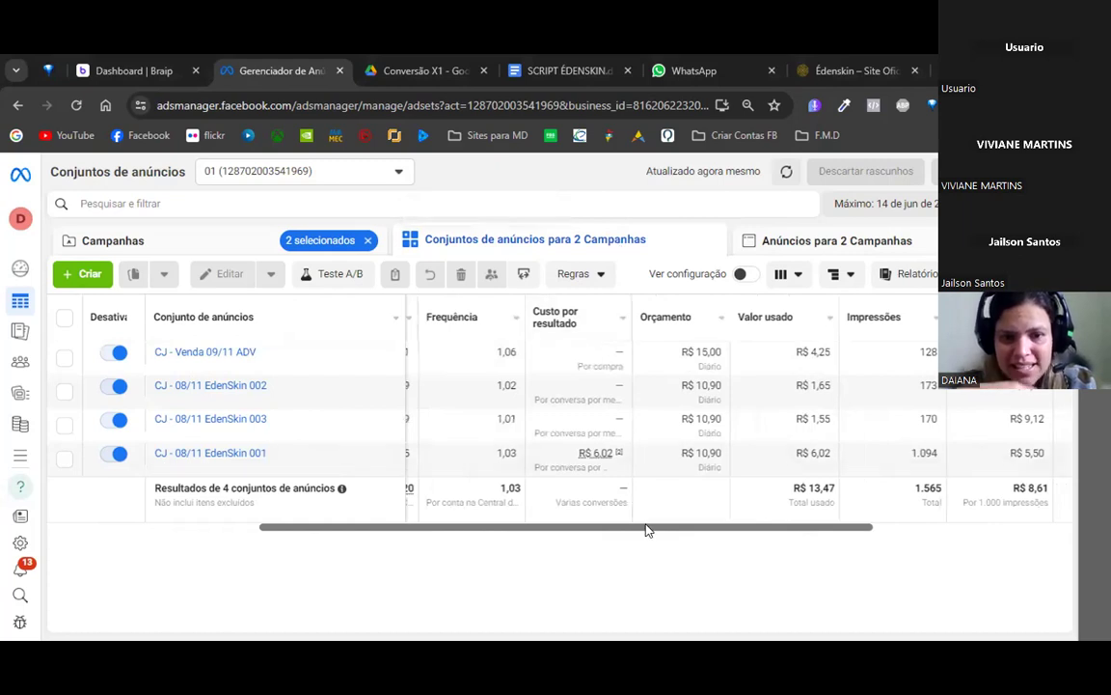
pyautogui.moveTo(647, 530); pyautogui.dragTo(520, 550)
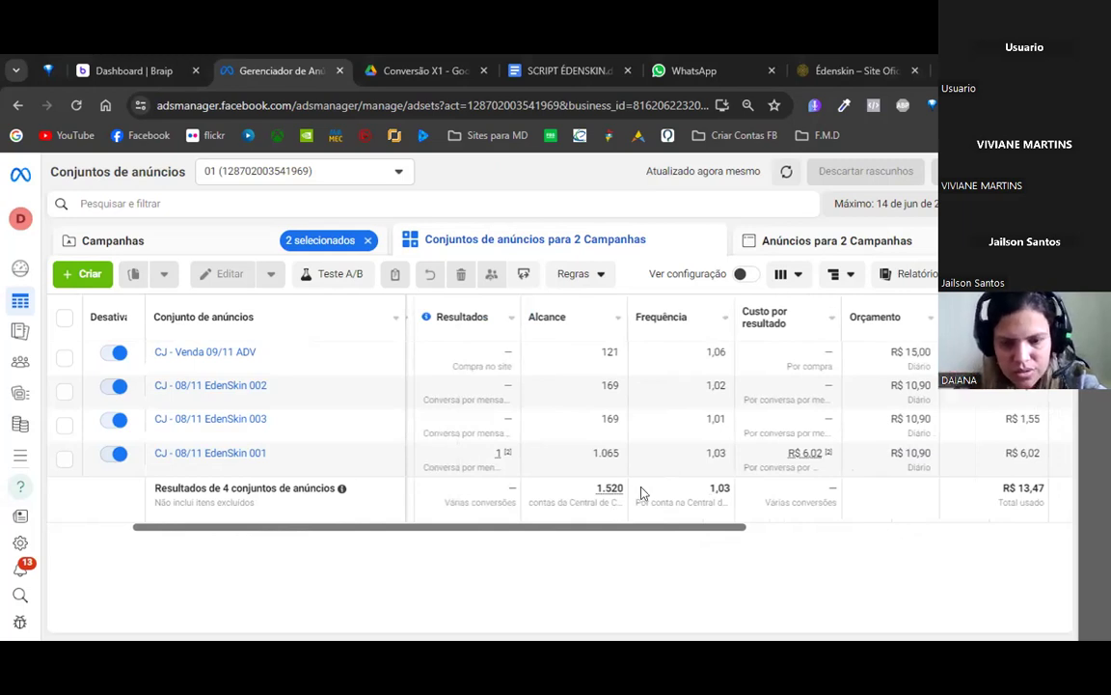
pyautogui.moveTo(491, 526); pyautogui.dragTo(798, 533)
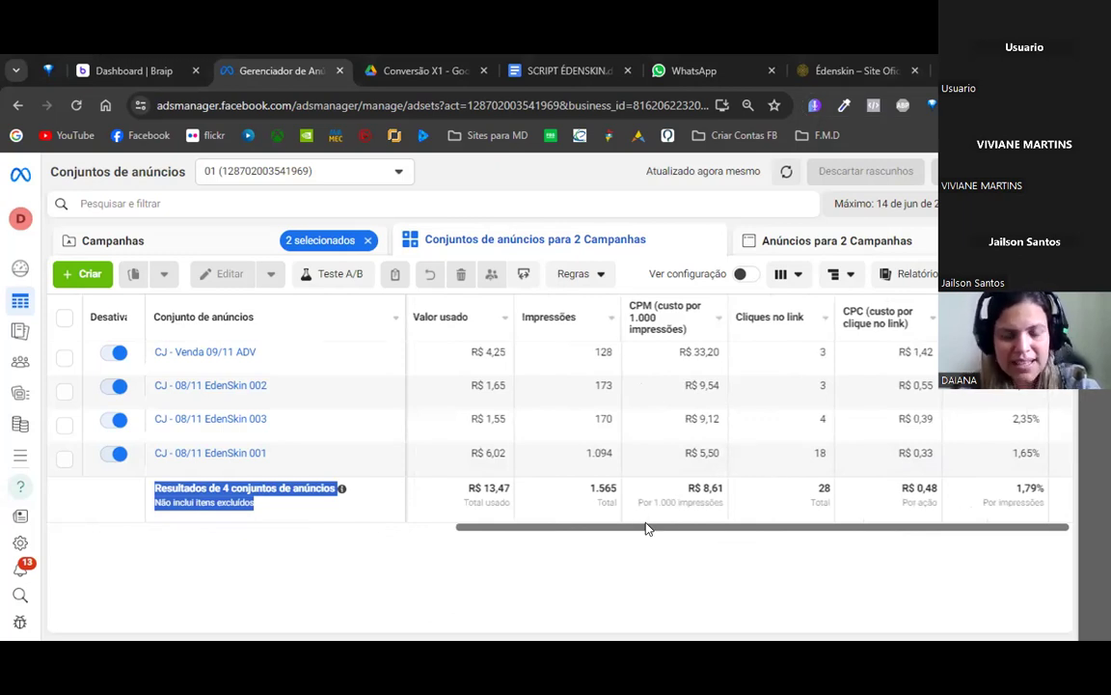
pyautogui.hscroll(-4, 614, 530)
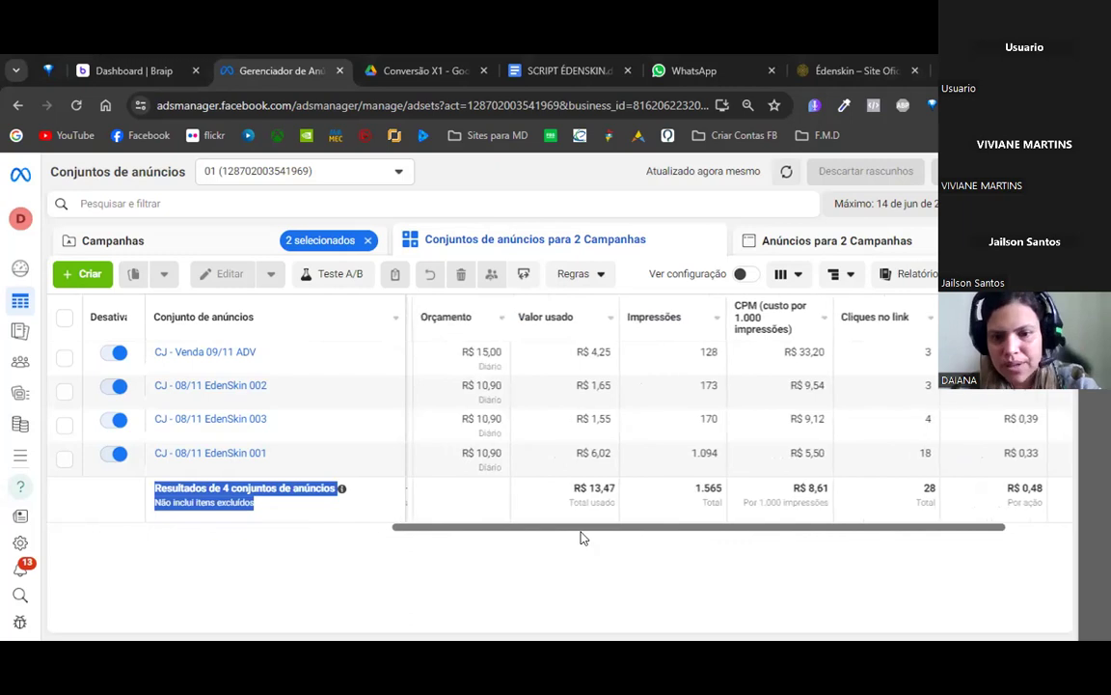
pyautogui.hscroll(2, 553, 533)
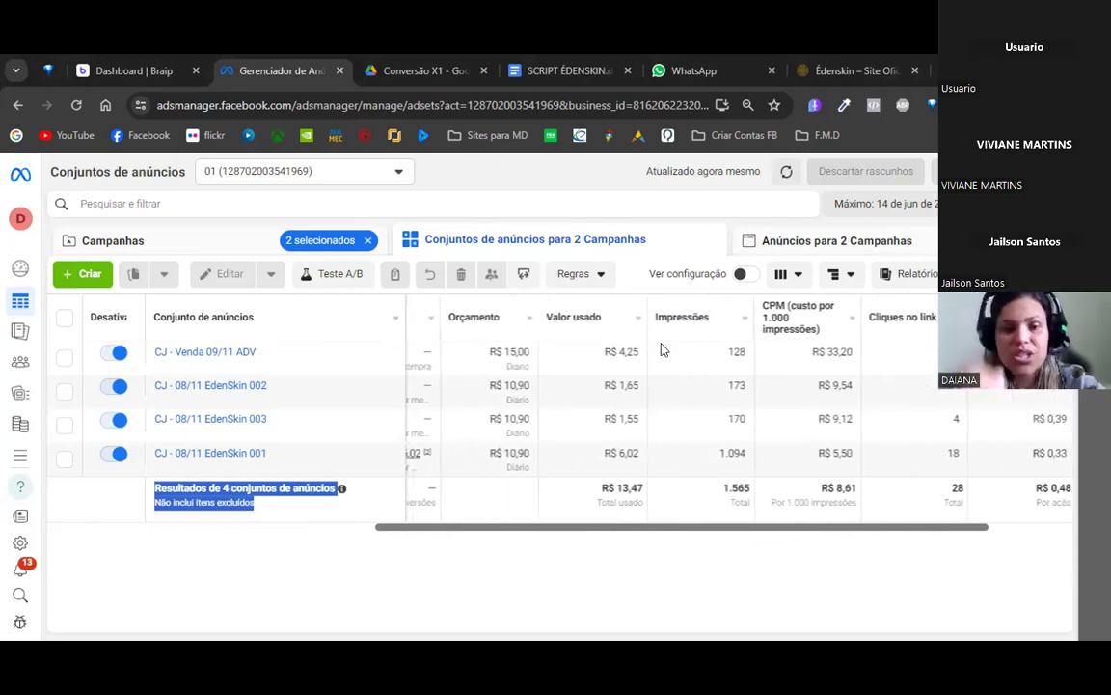
# Open the ad AN - 08/11 EdenSkin 01 of ad set CJ - 08/11 EdenSkin 001 and review its primary texts, tracking and Facebook feed preview
pyautogui.click(830, 247)
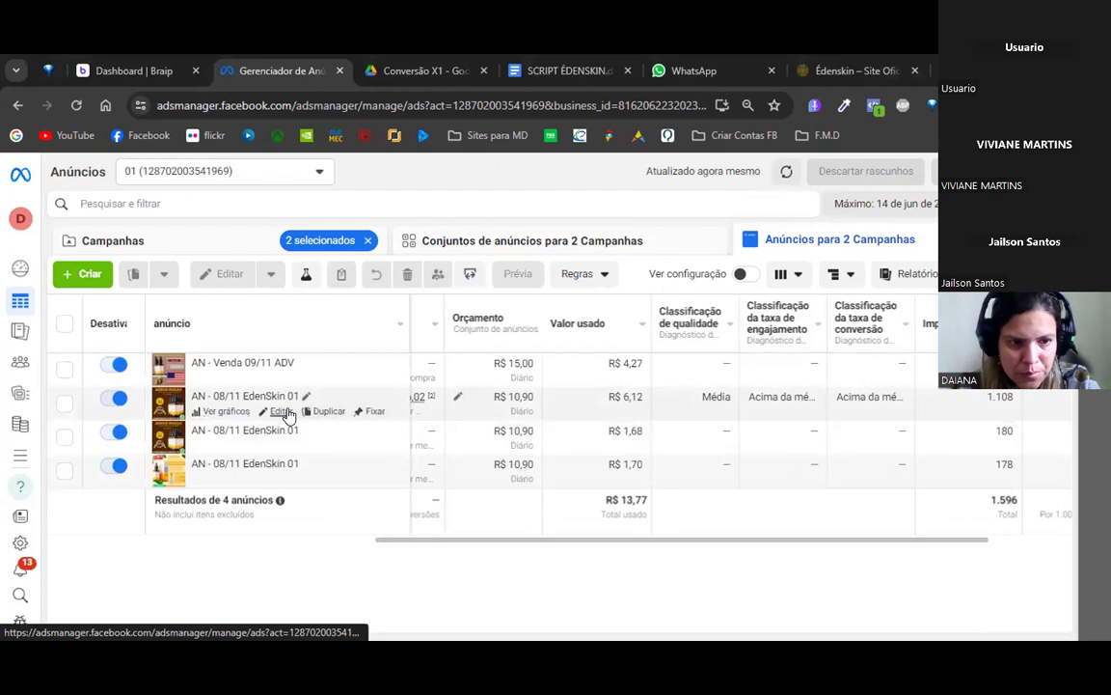
pyautogui.click(282, 413)
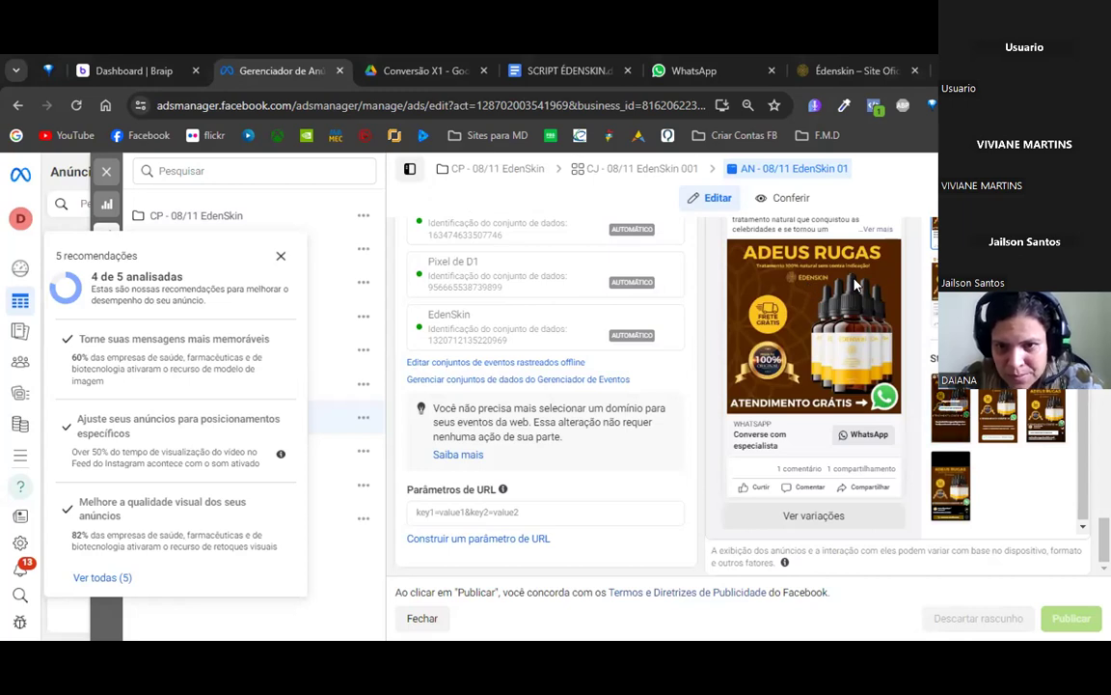
pyautogui.scroll(6, 571, 344)
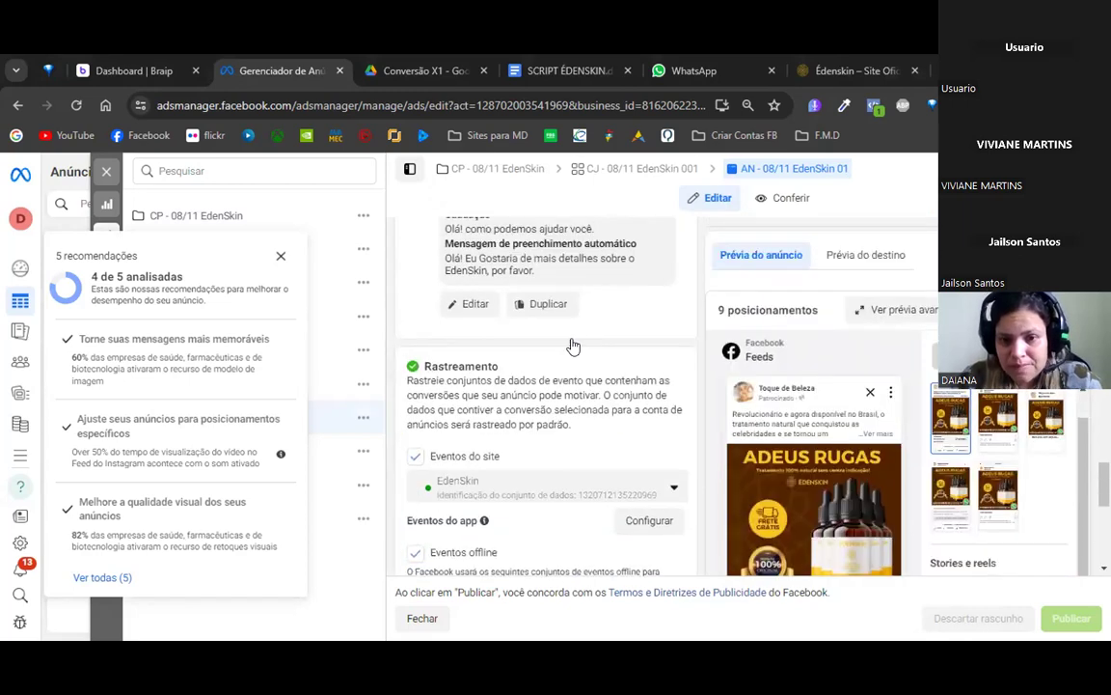
pyautogui.scroll(10, 571, 345)
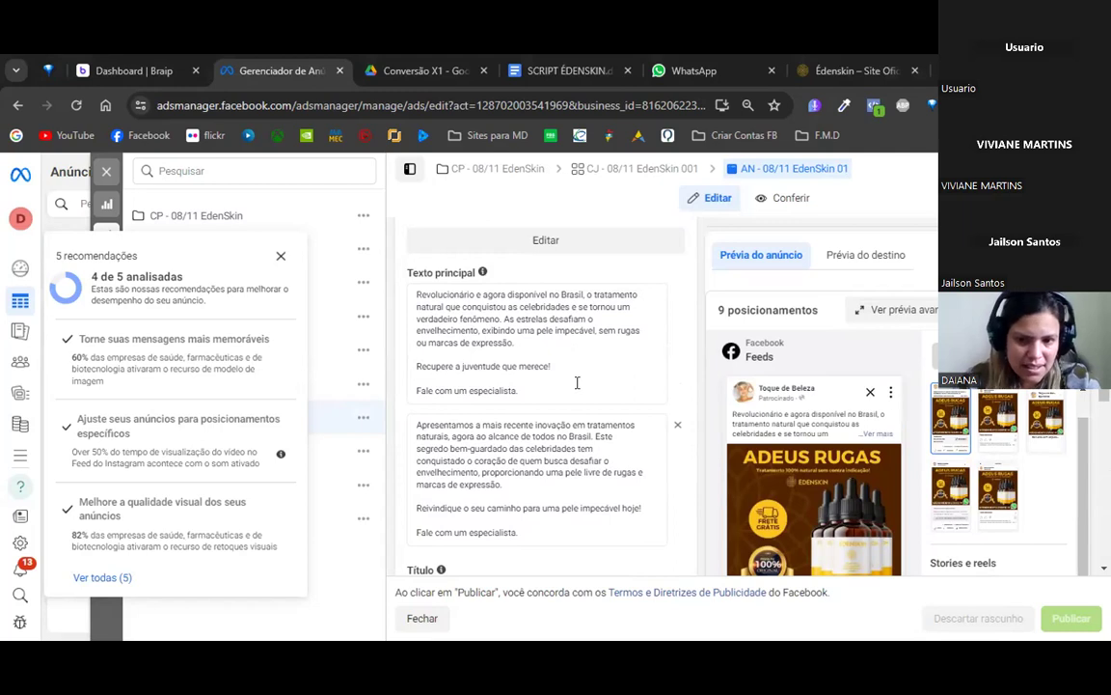
pyautogui.scroll(-3, 870, 473)
pyautogui.scroll(-10, 869, 472)
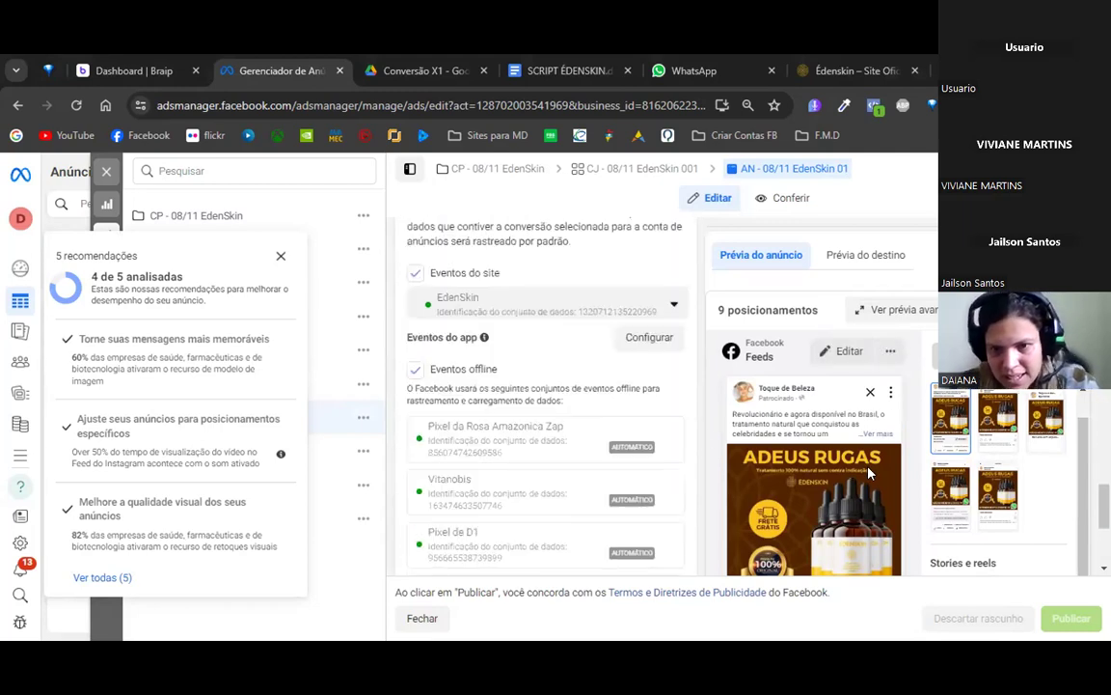
pyautogui.scroll(-2, 869, 473)
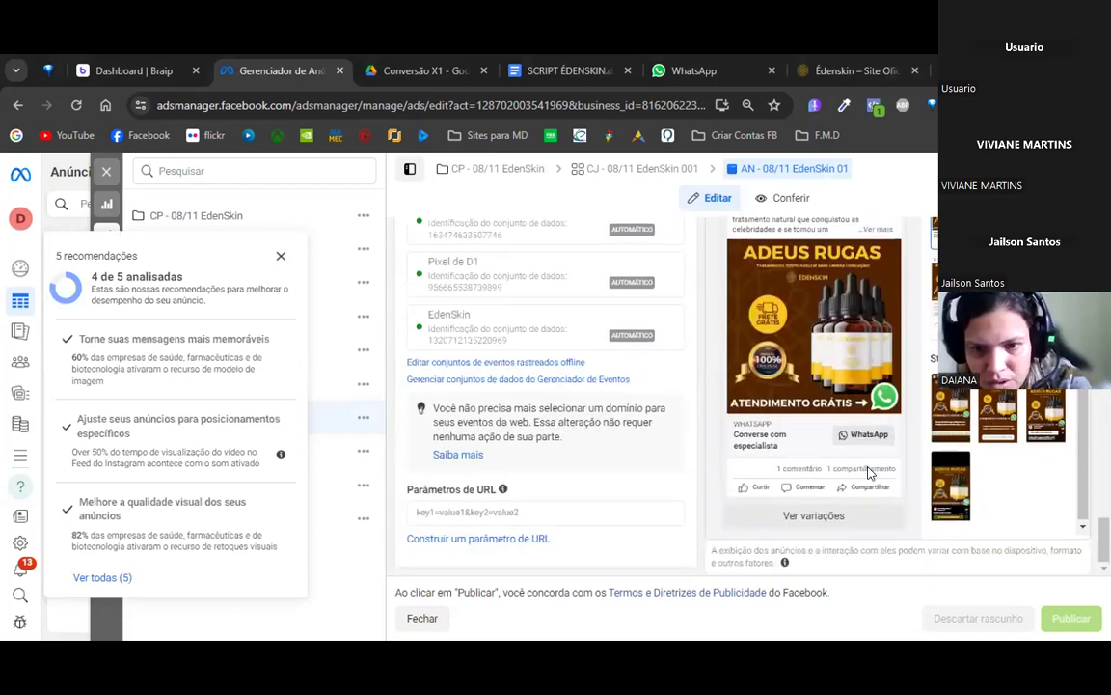
pyautogui.scroll(5, 870, 473)
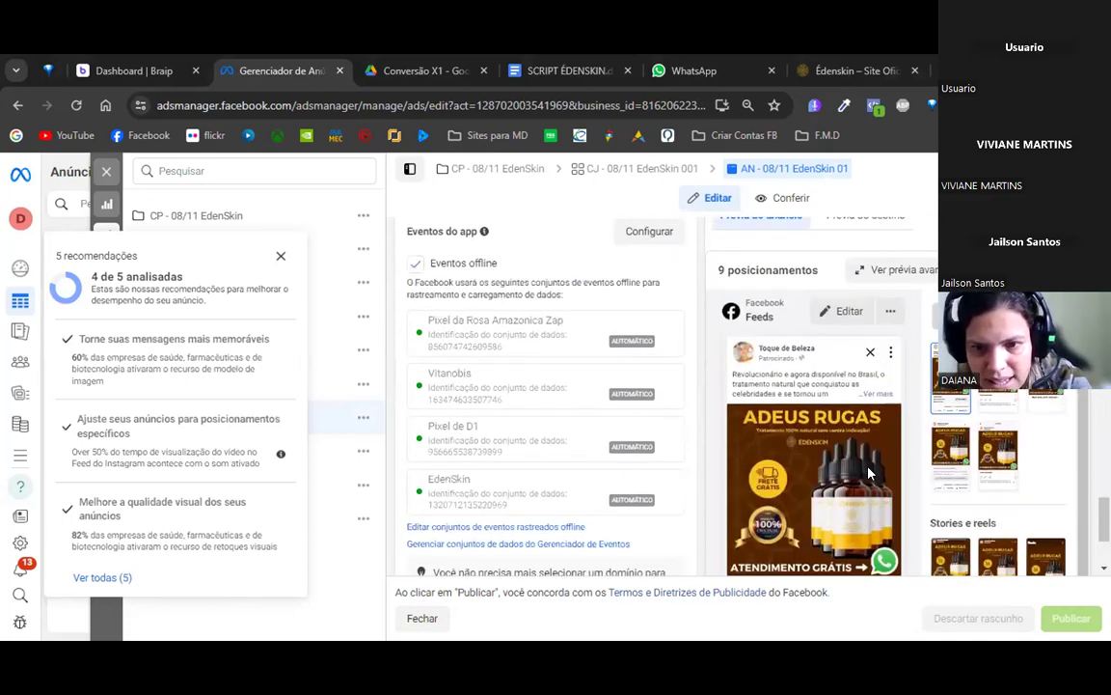
pyautogui.scroll(-4, 869, 473)
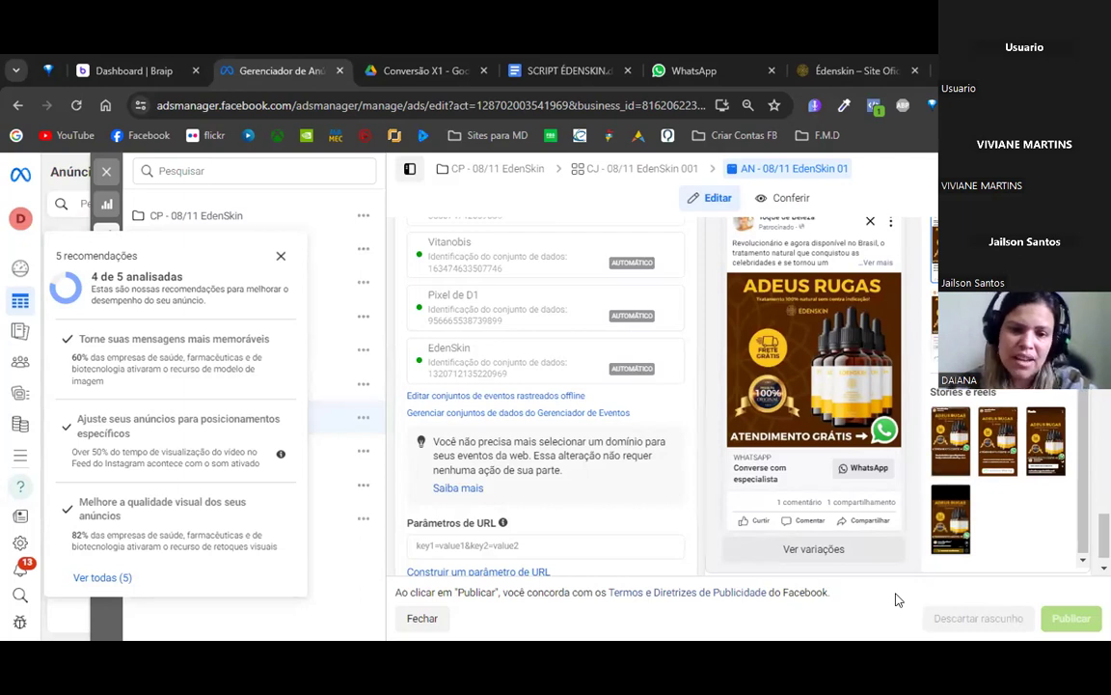
# Close the recommendations and the ad editor without changes, and examine the four ads' impressions and CPM
pyautogui.click(281, 258)
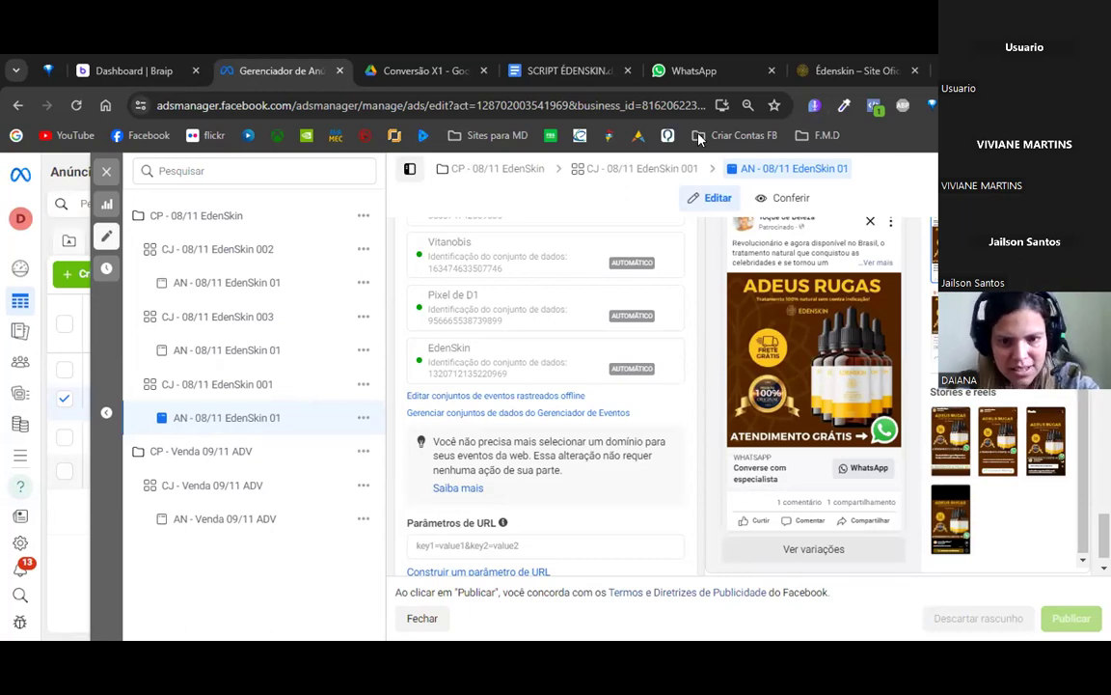
pyautogui.click(106, 170)
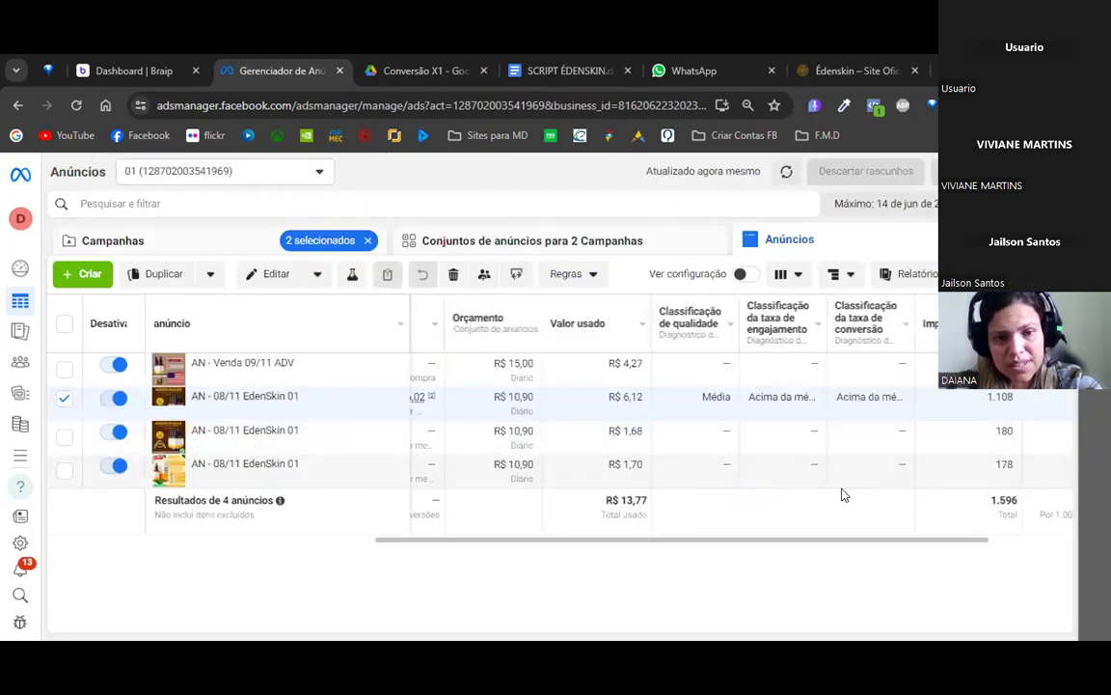
pyautogui.hscroll(5, 842, 495)
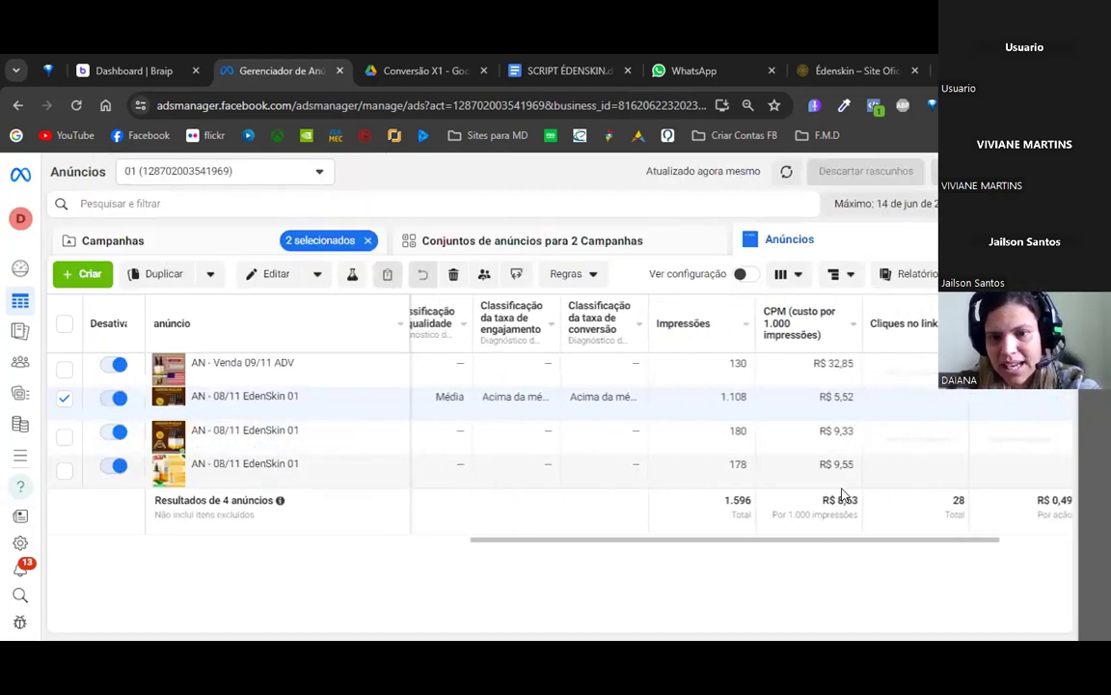